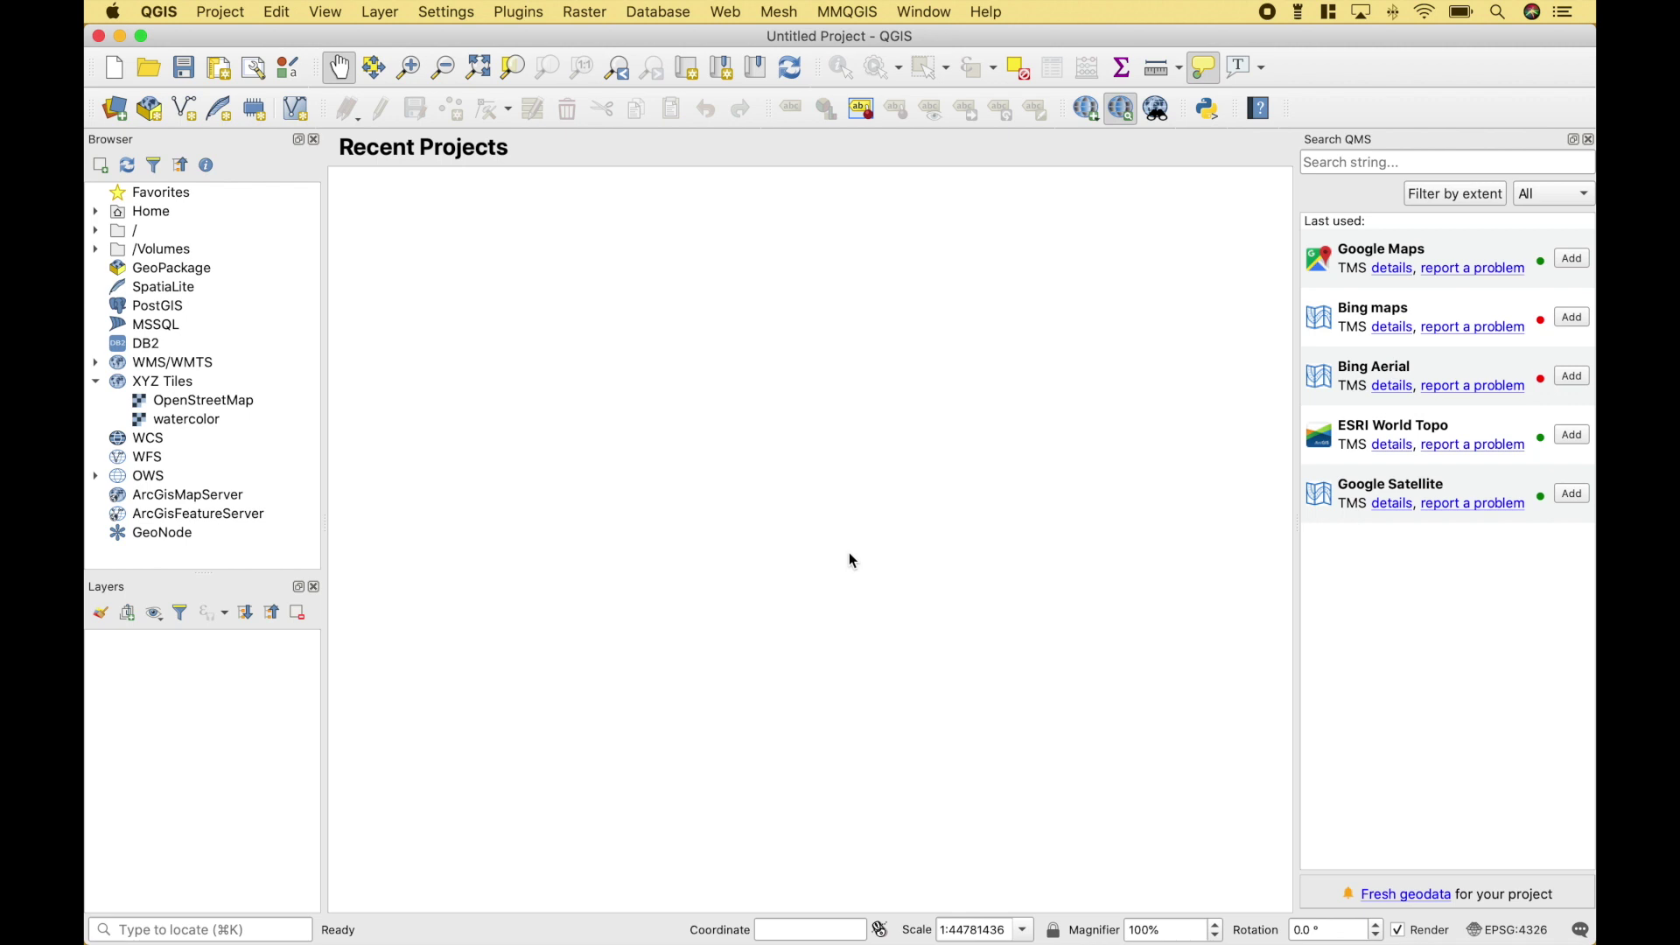
Slide the QGIS window aside with F11 to reveal the desktop's map folder.
key("F11")
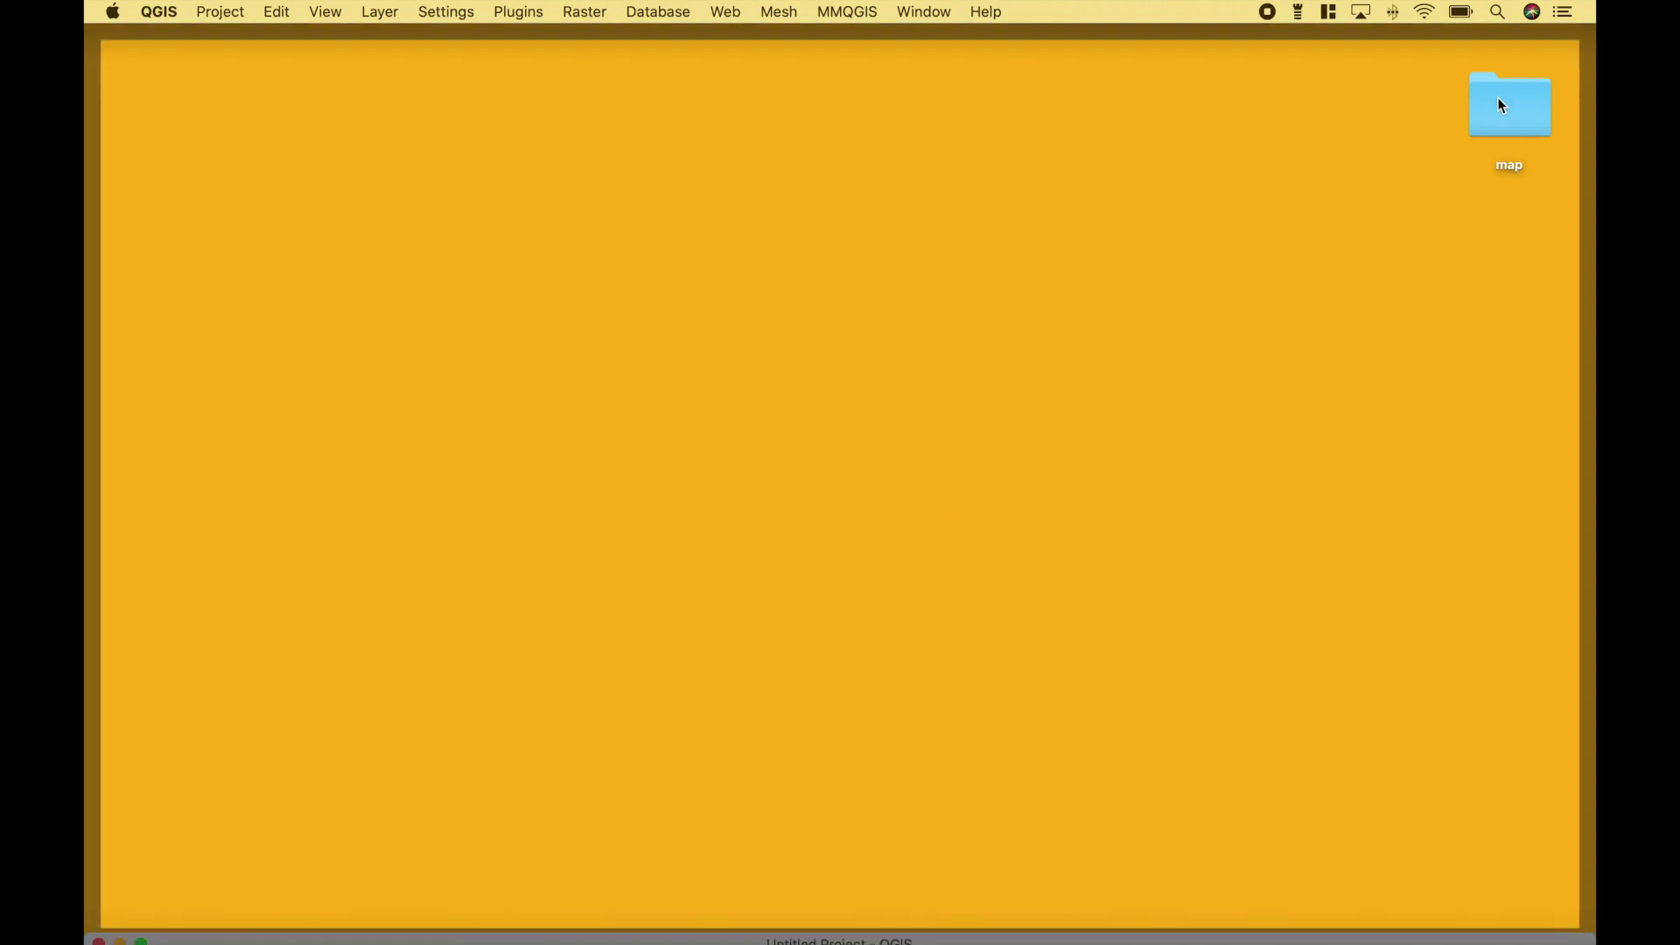
Open the map folder and Quick Look preview Frisbee Golf Course Addresses.csv.
left_click(1503, 129)
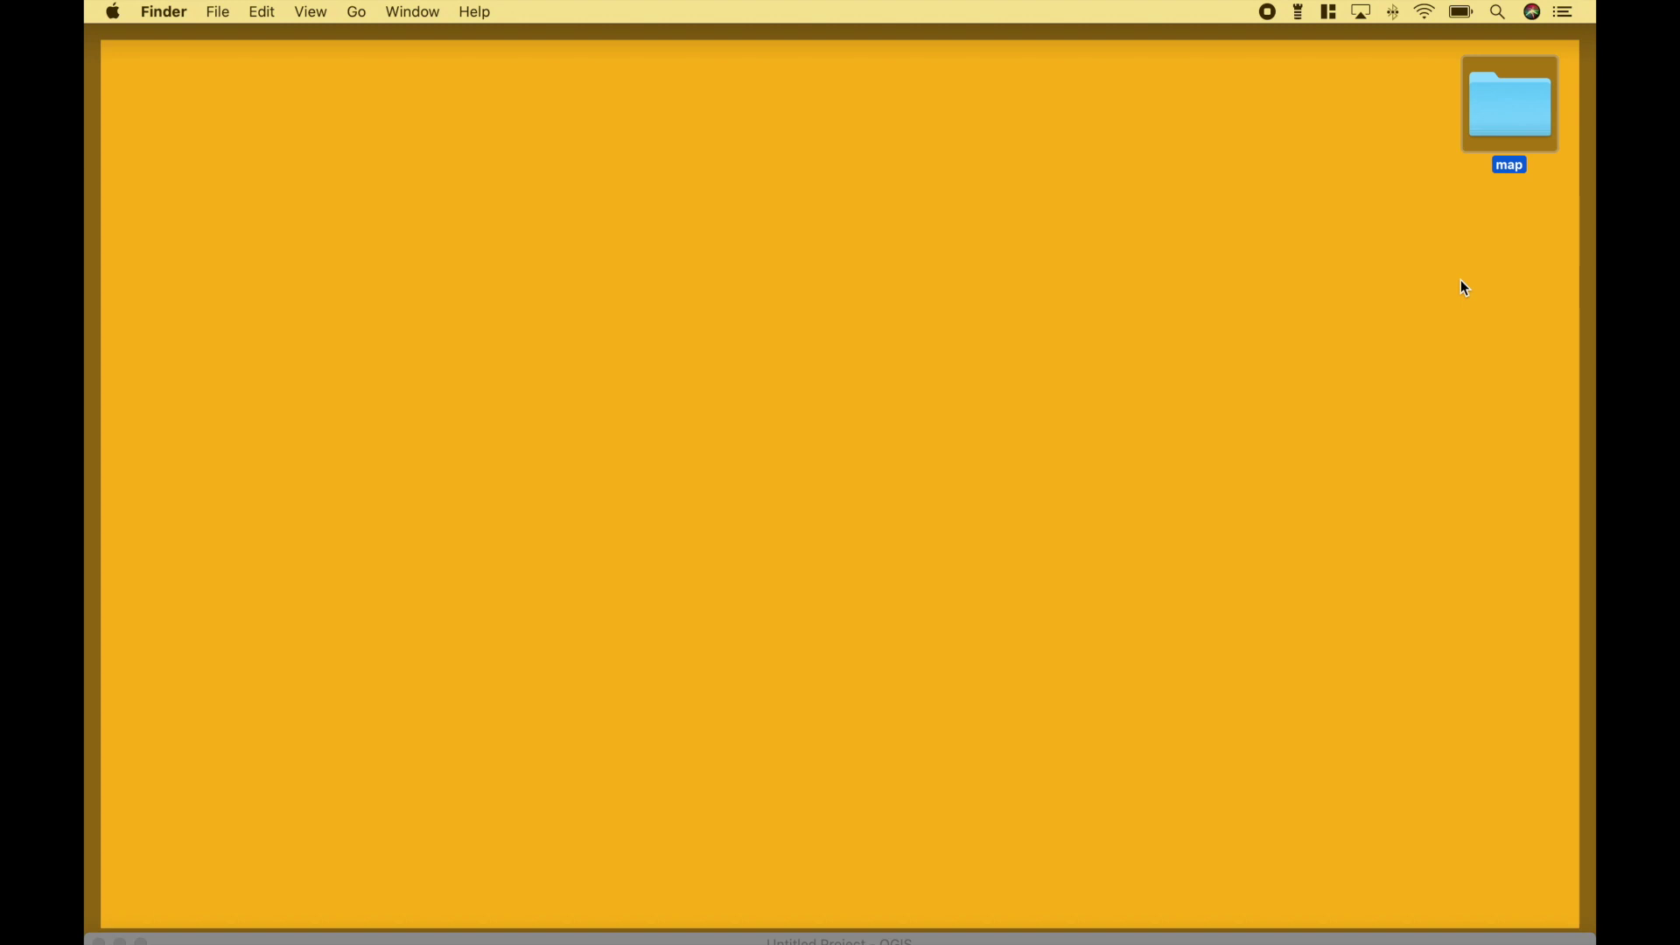
double_click(1501, 132)
left_click(692, 248)
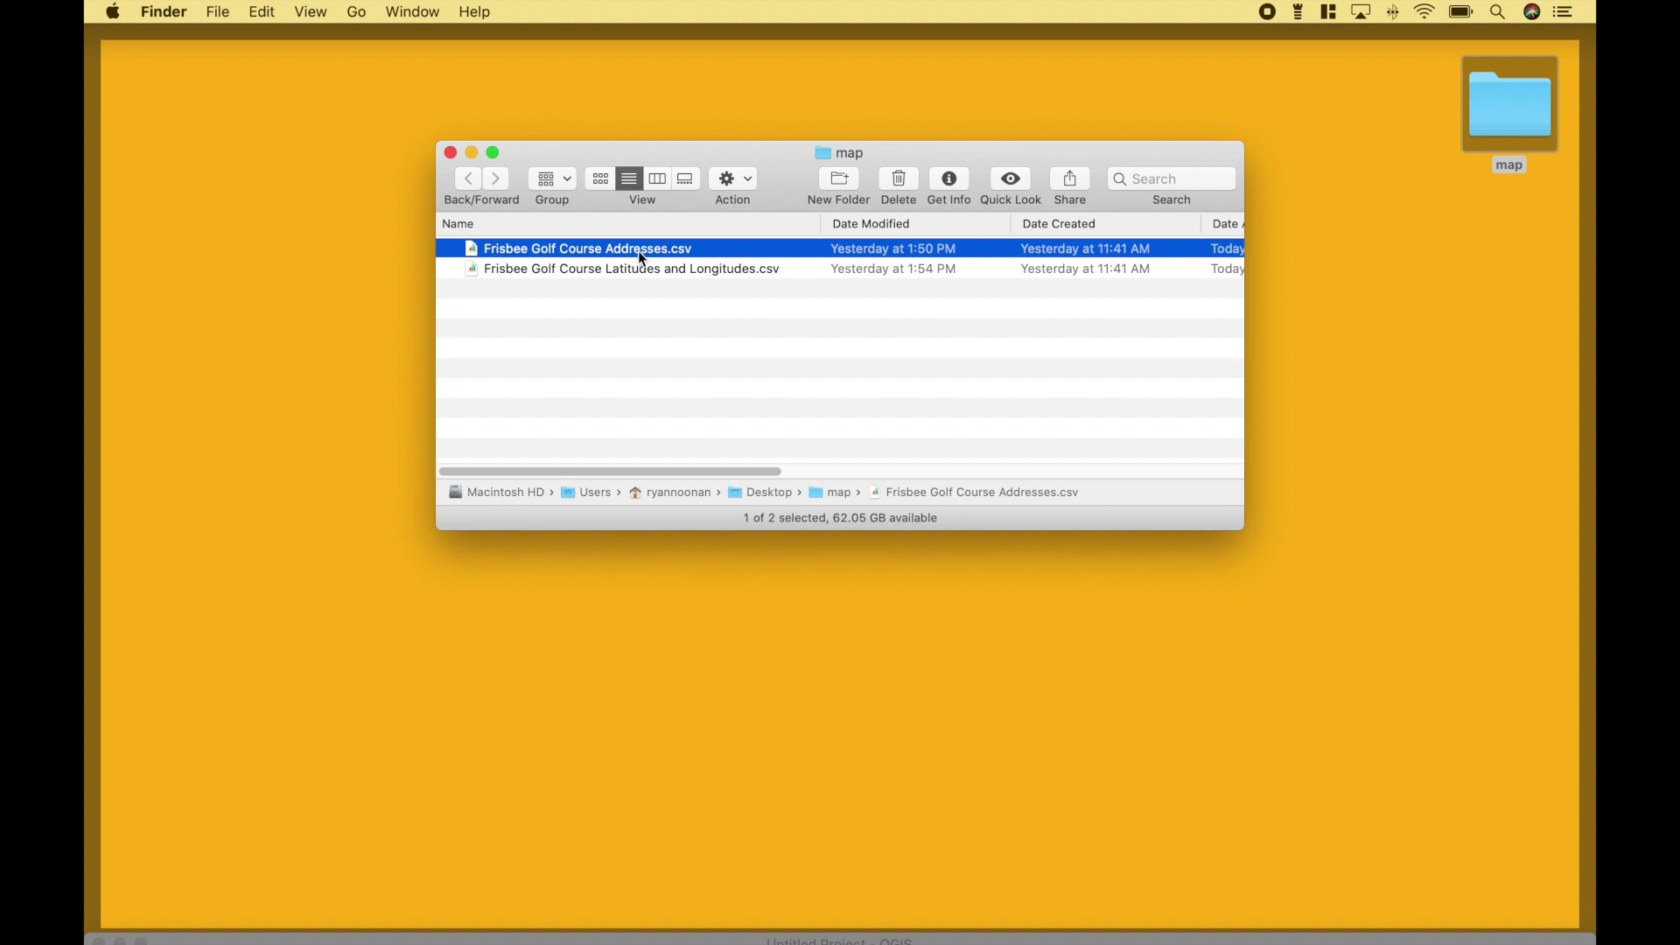
key("space")
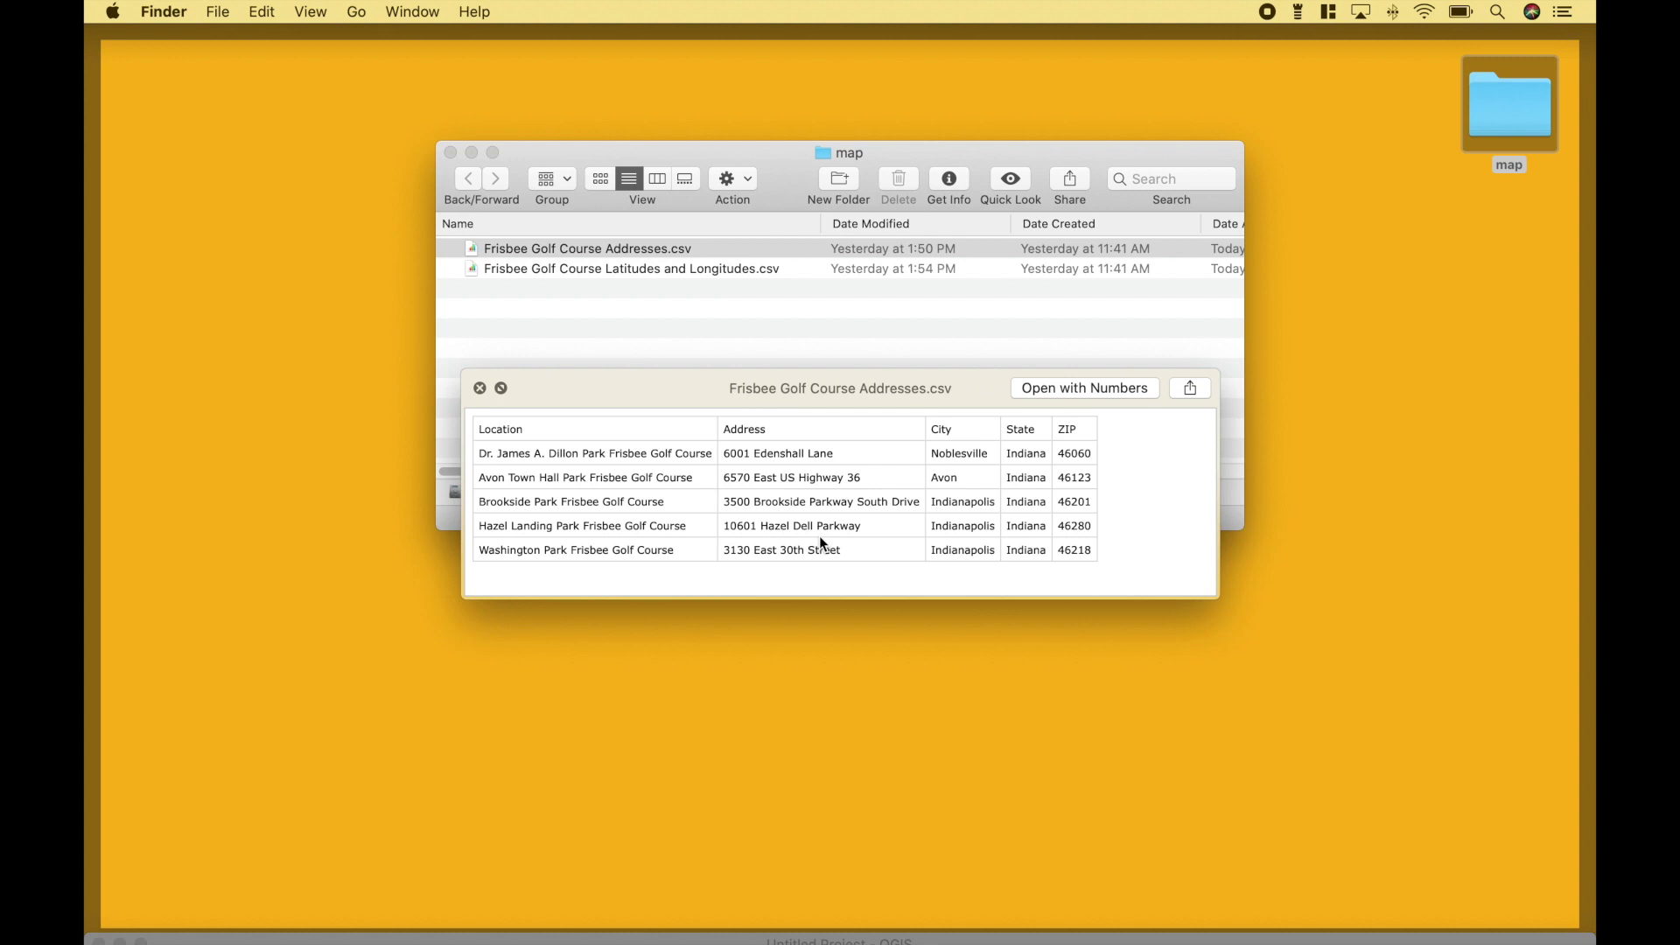
Close the Quick Look preview of the addresses table.
left_click(479, 388)
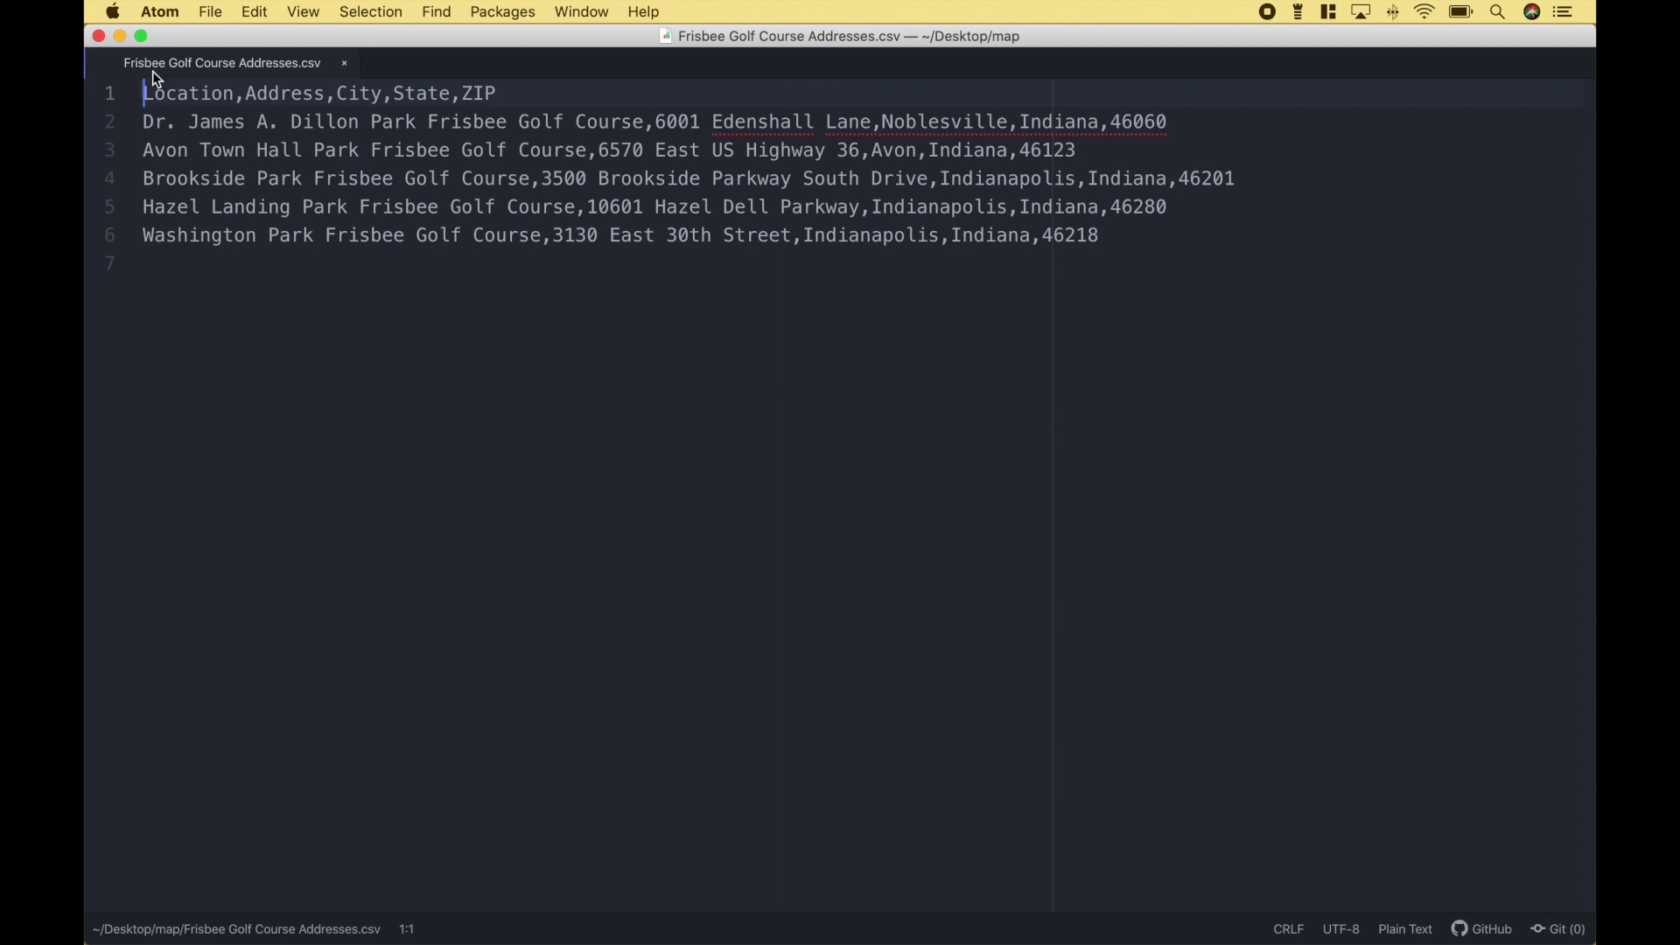
Minimize Atom and preview Frisbee Golf Course Addresses.csv in Quick Look again.
left_click(120, 36)
left_click(564, 252)
key("space")
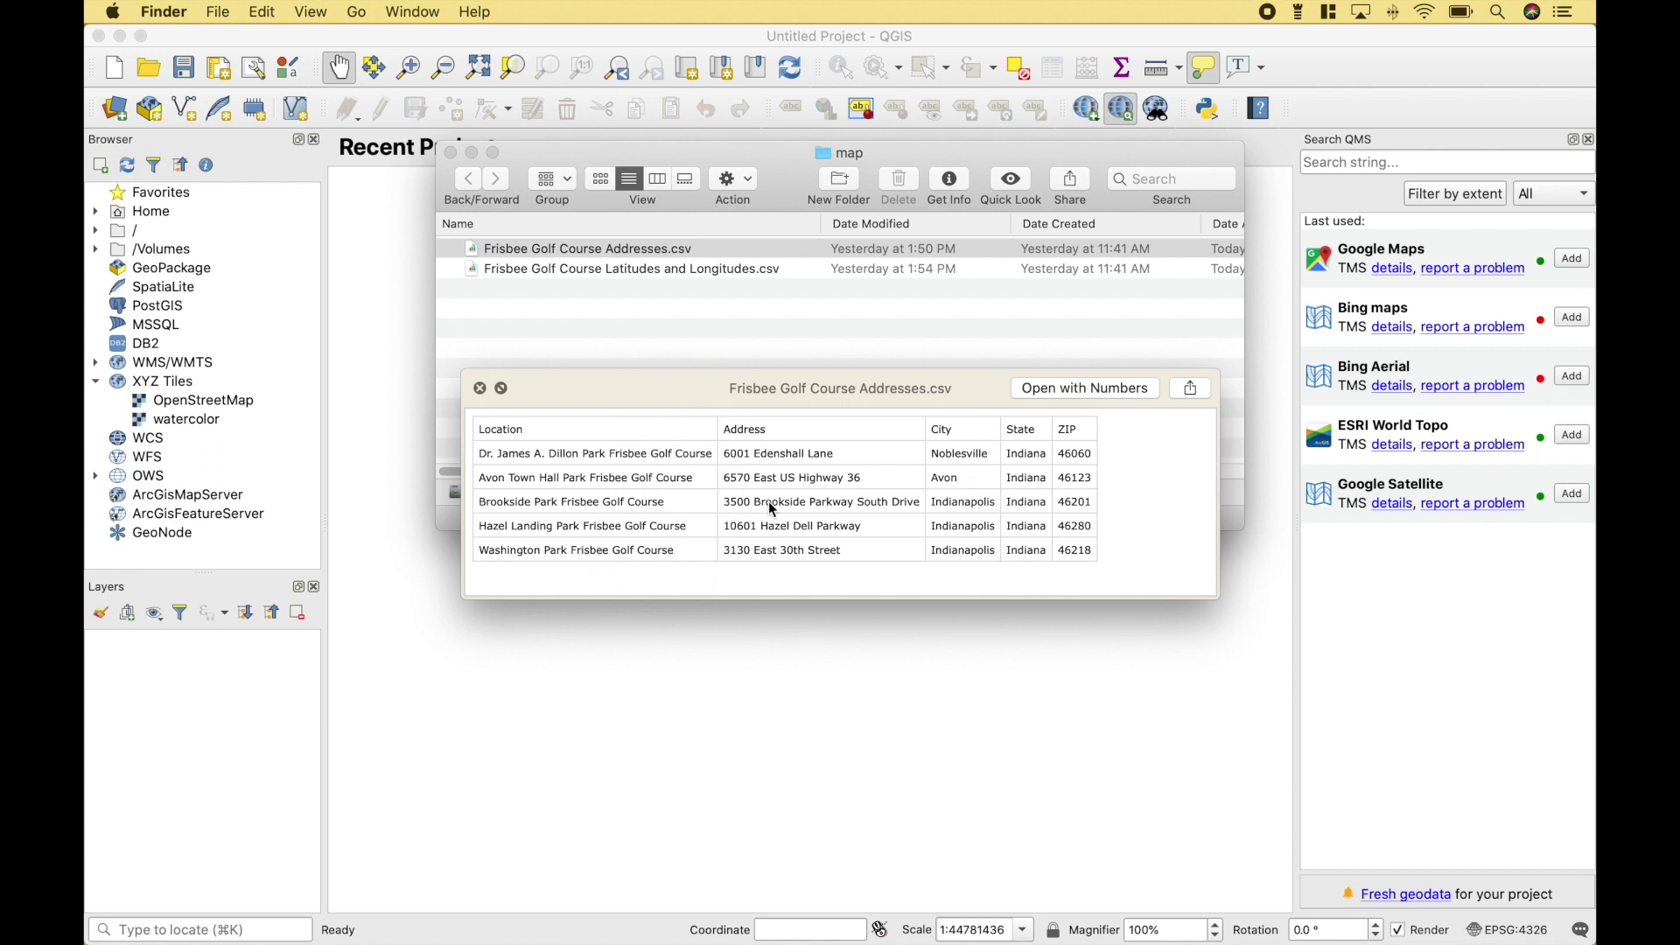
Close the preview and Finder window, then add the OpenStreetMap XYZ Tiles basemap.
left_click(479, 388)
left_click(451, 154)
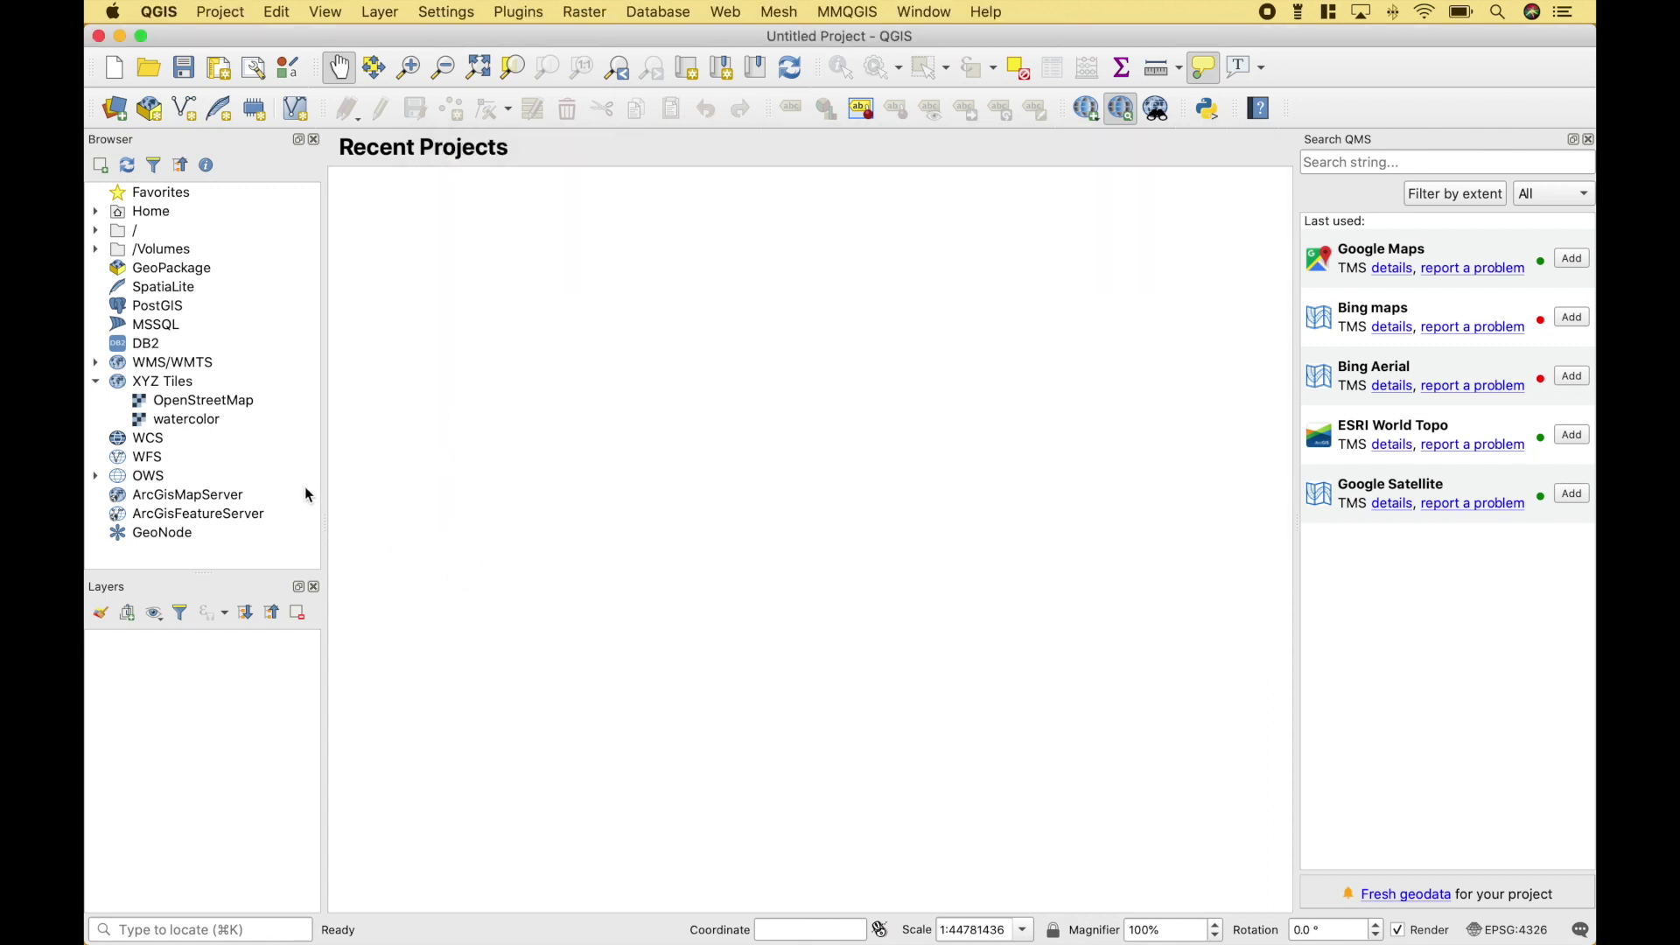
left_click(186, 406)
double_click(186, 402)
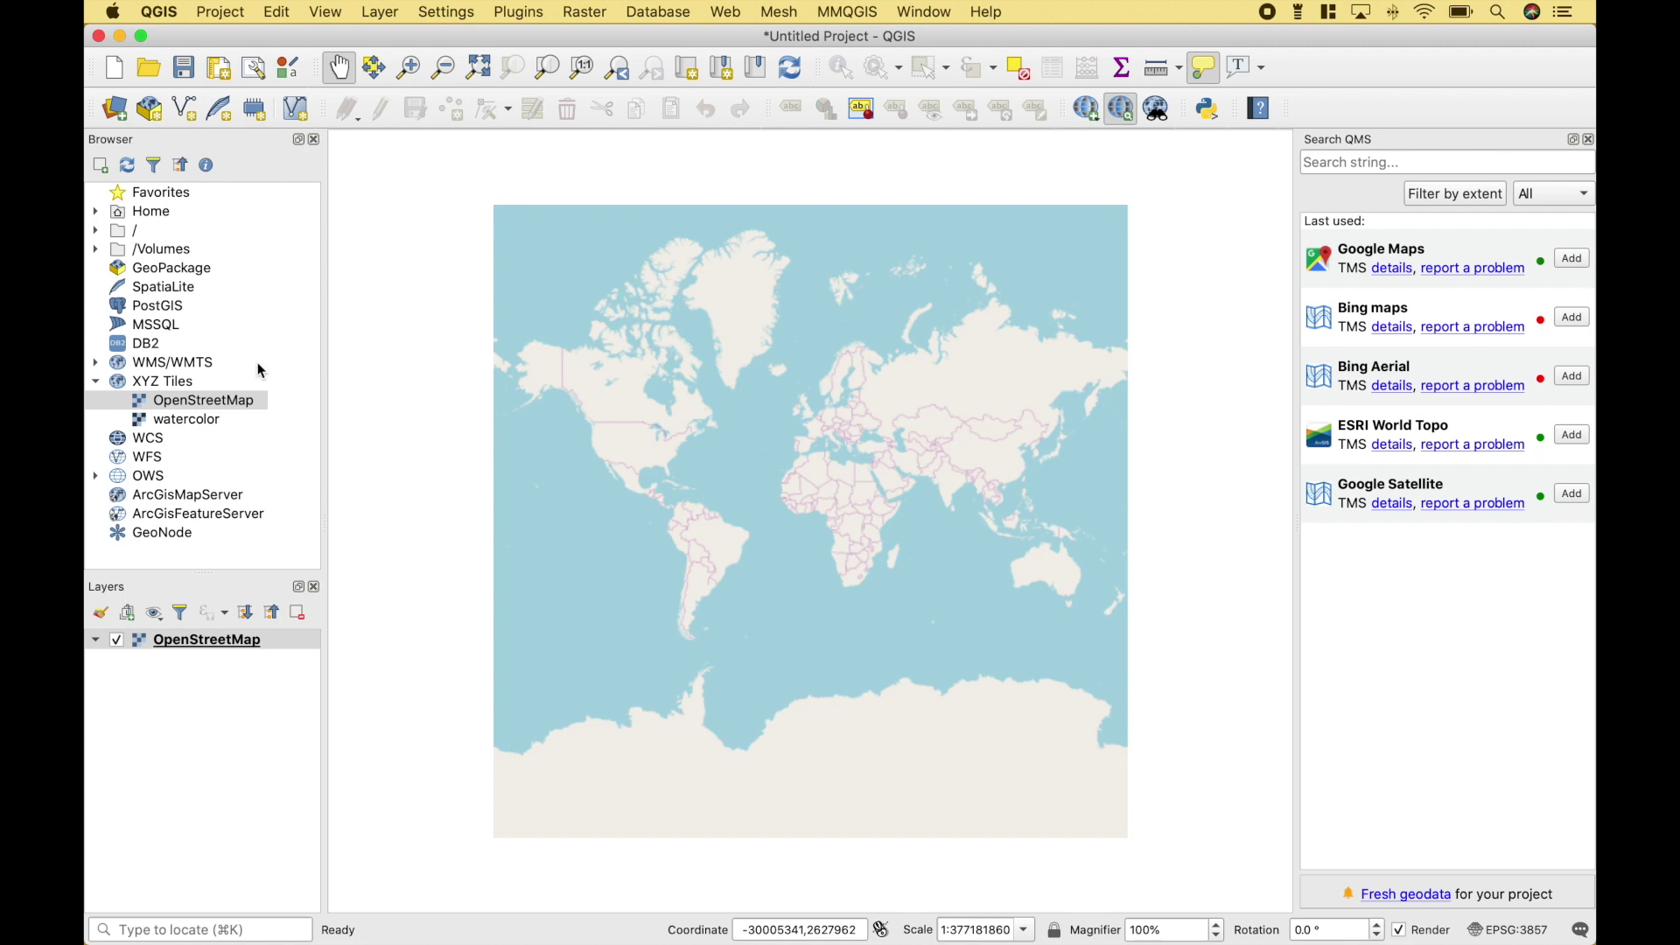
Confirm the mmqgis plugin is installed and enabled in the Plugin Manager.
left_click(508, 15)
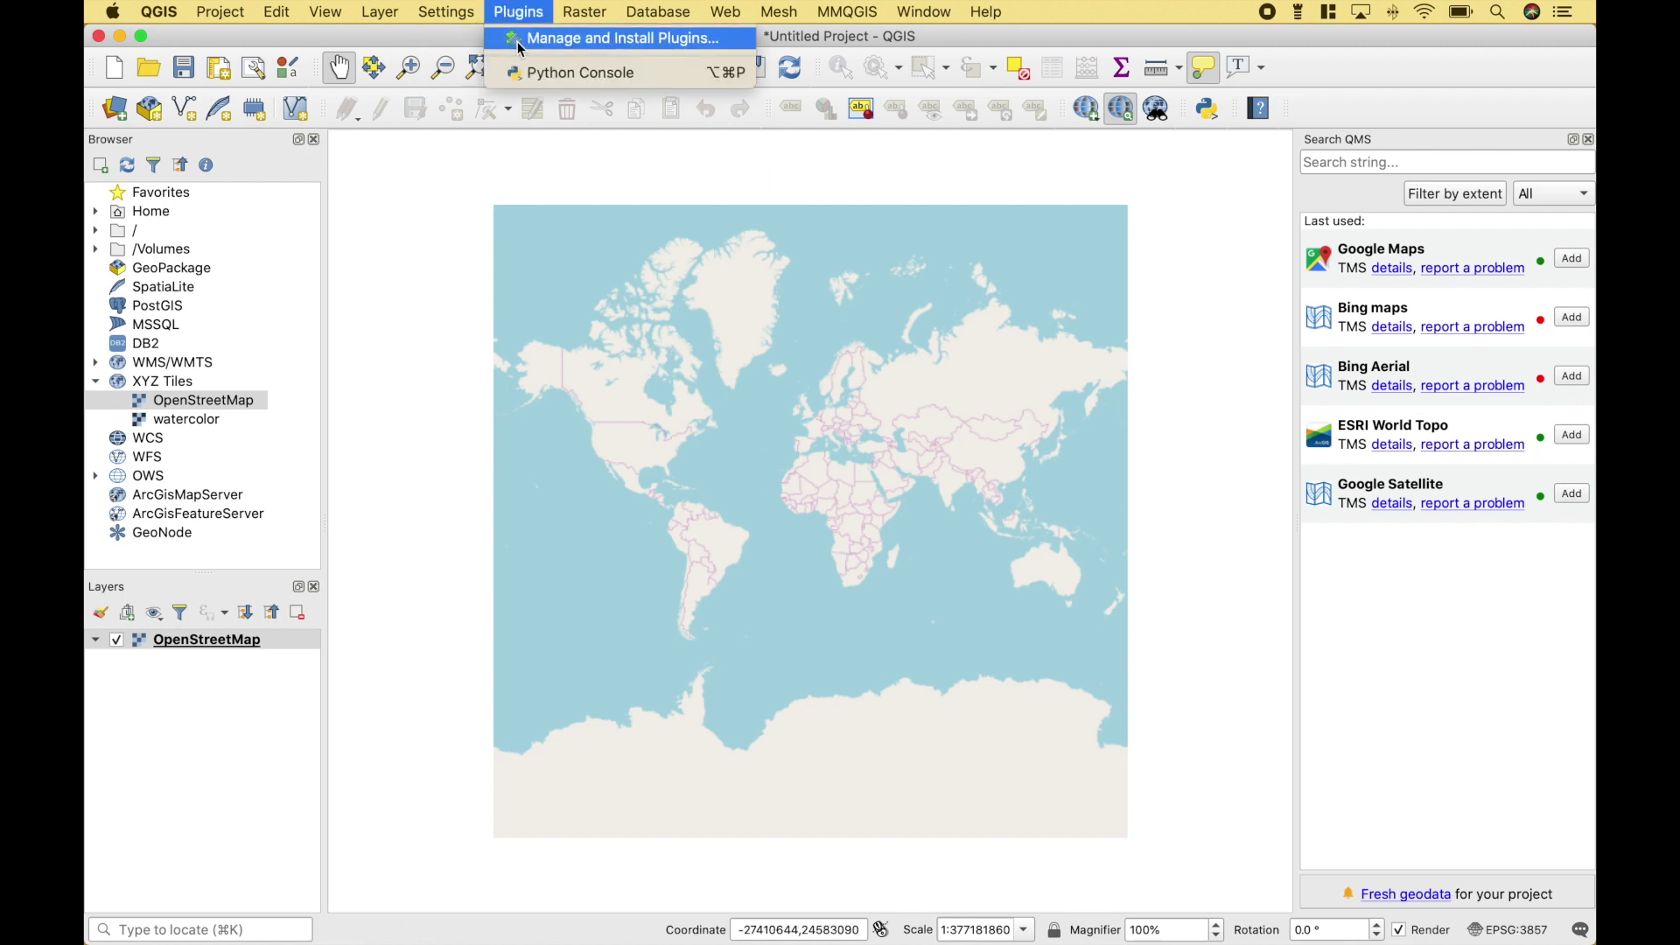
left_click(521, 44)
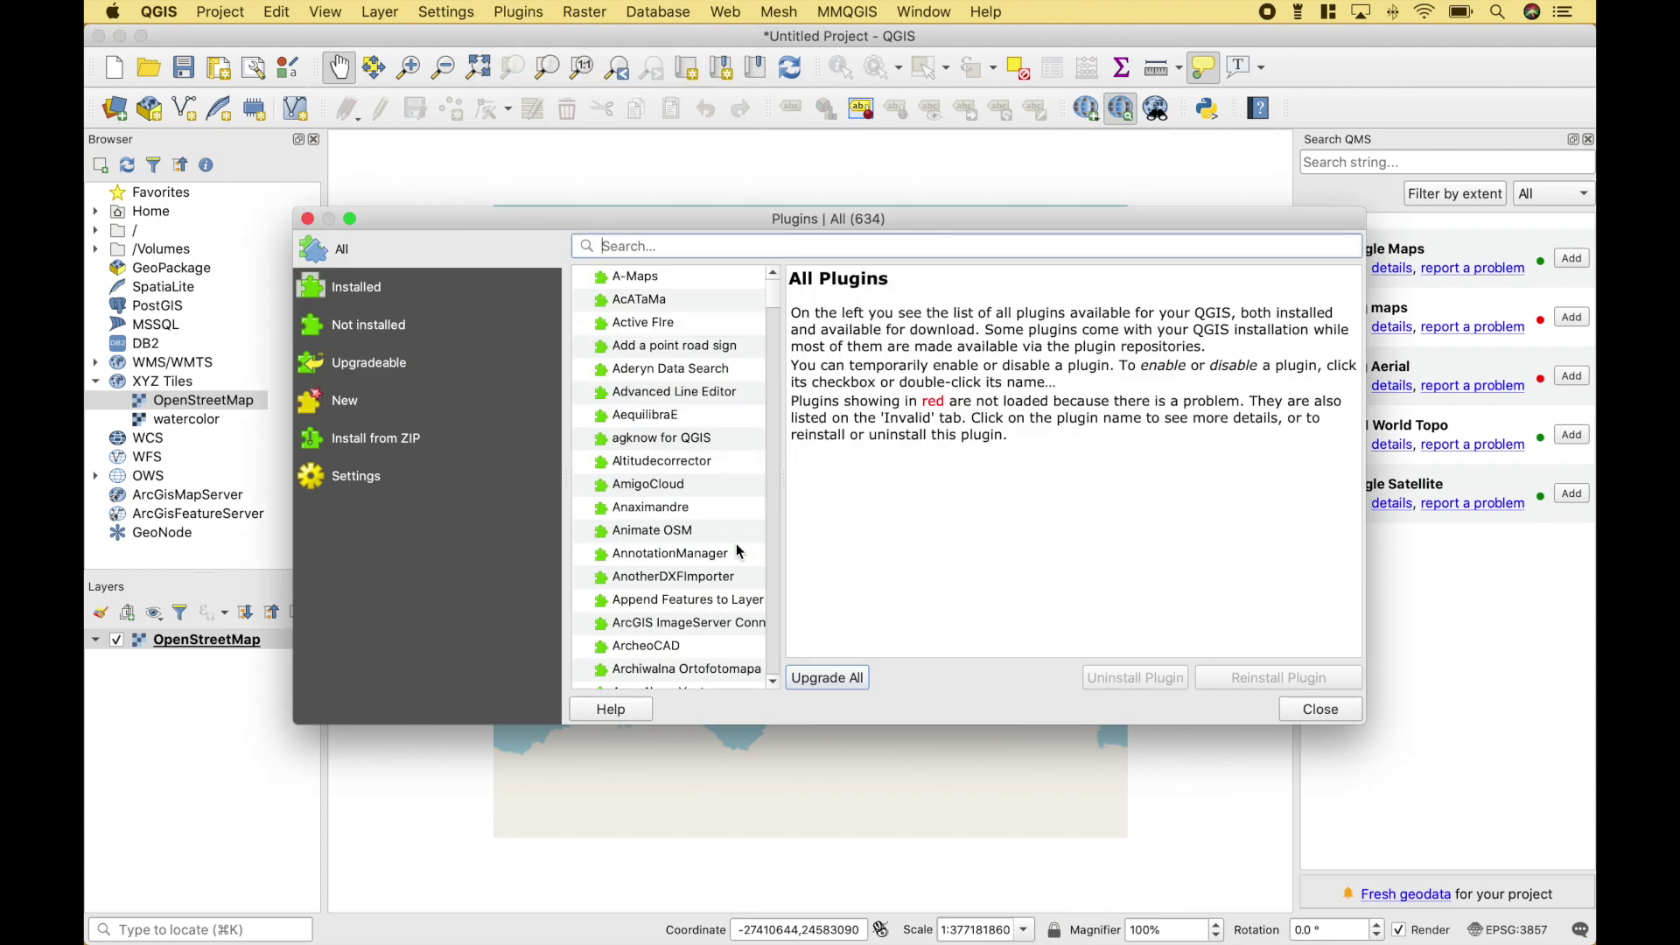
type("mmqgis")
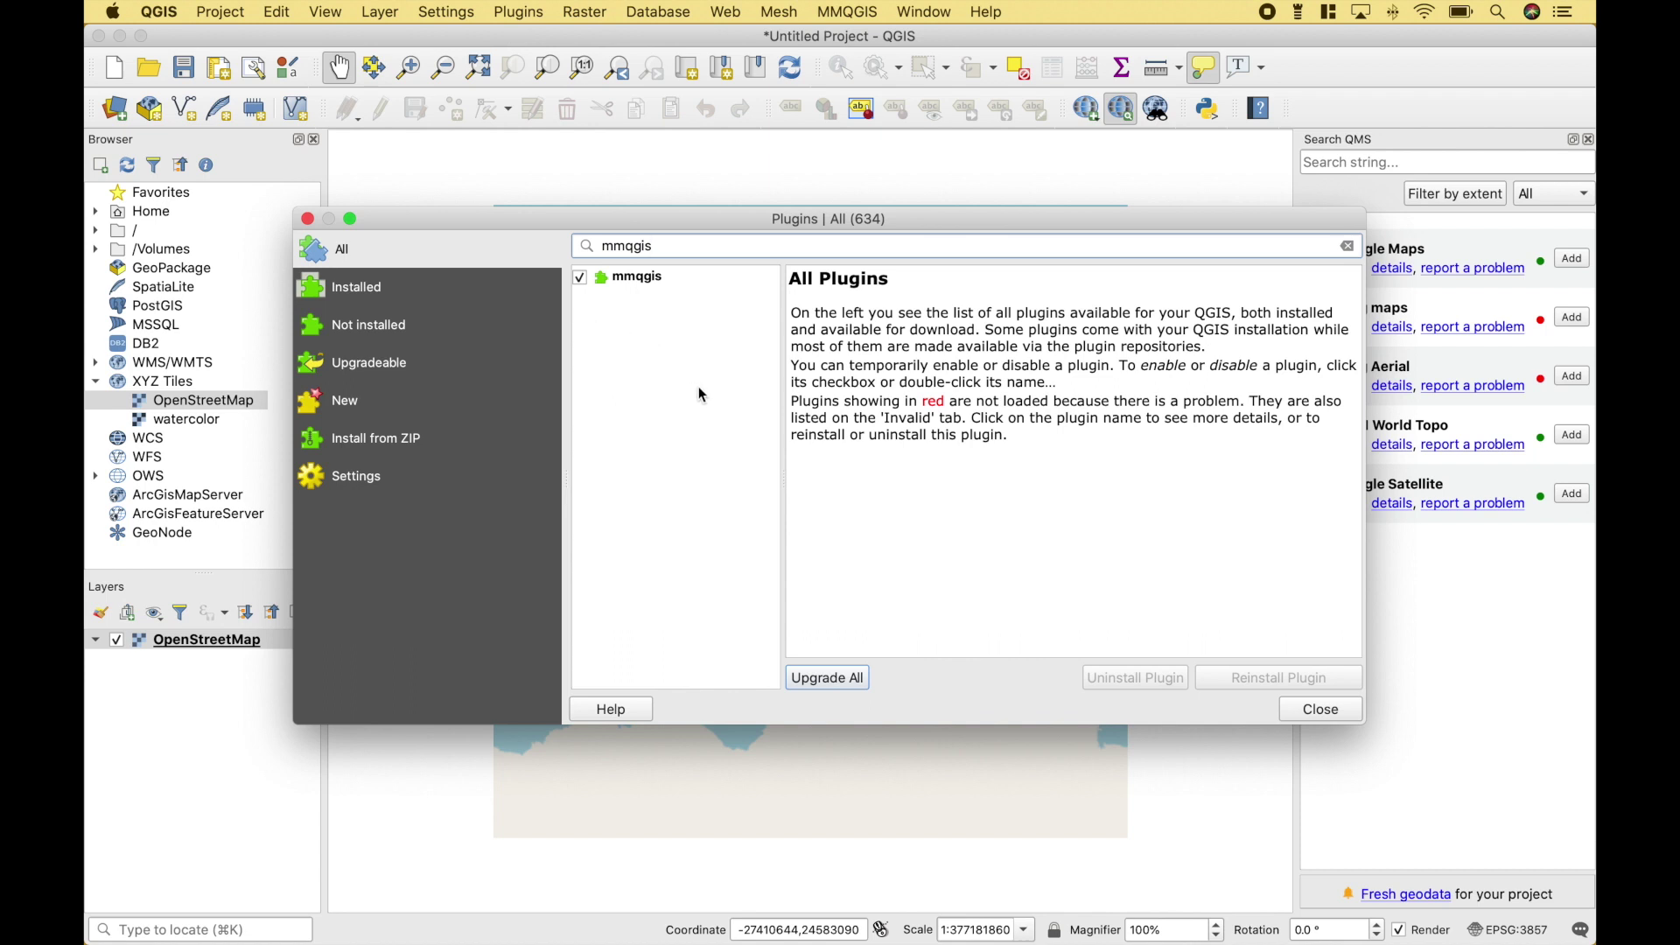
left_click(1311, 711)
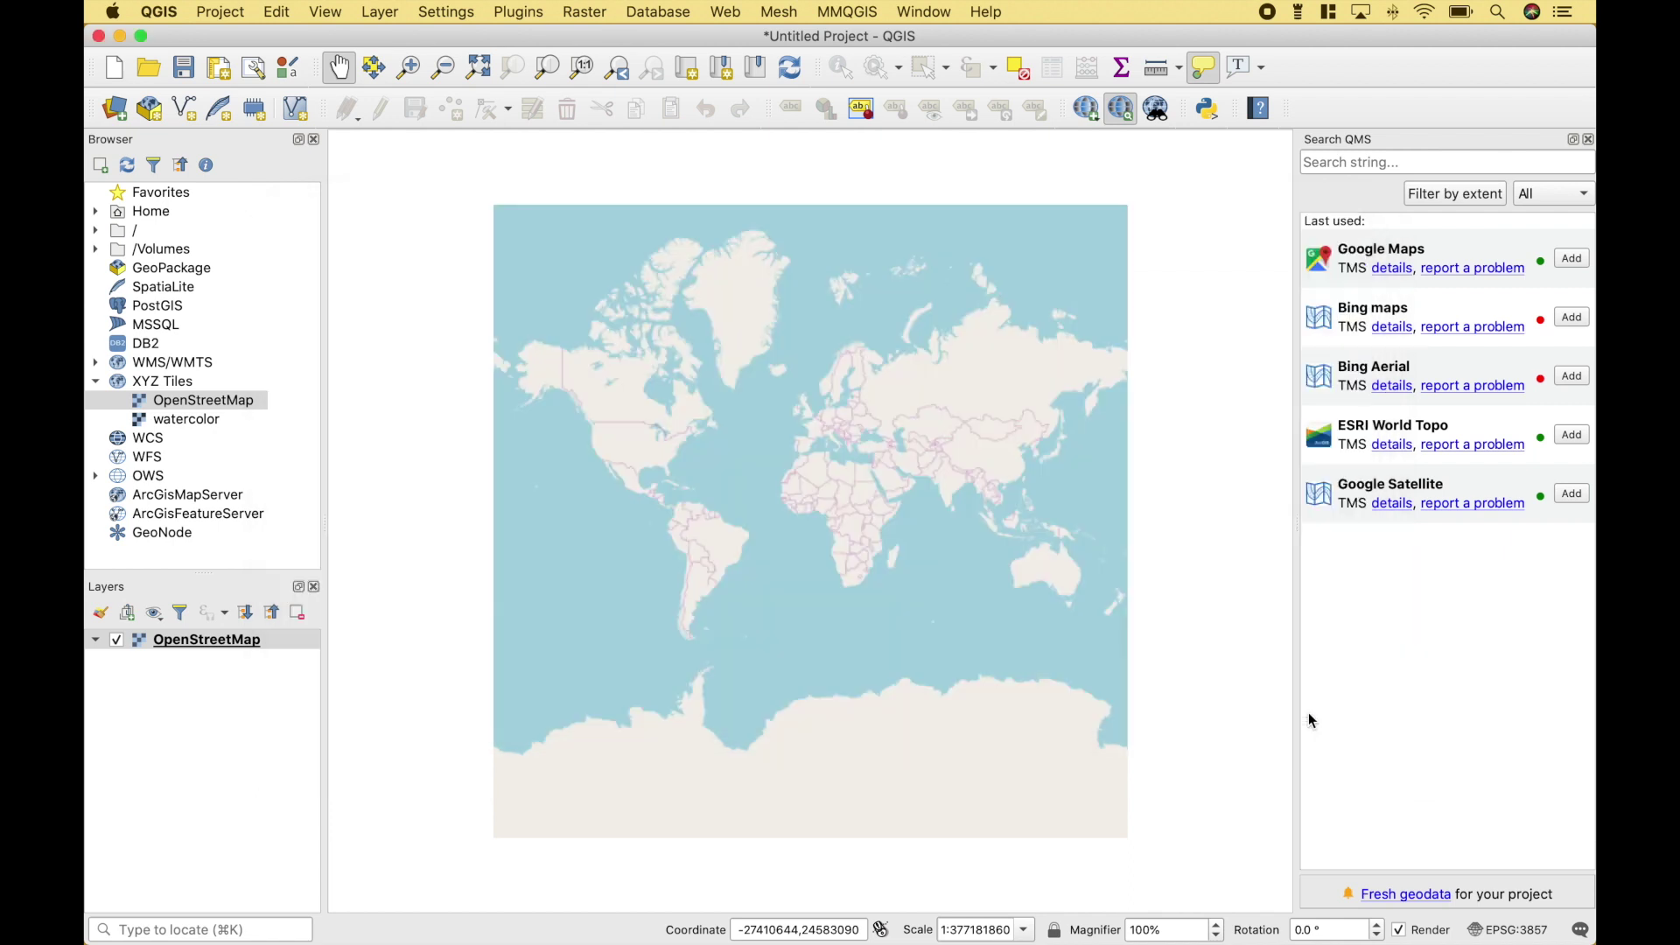
left_click(847, 14)
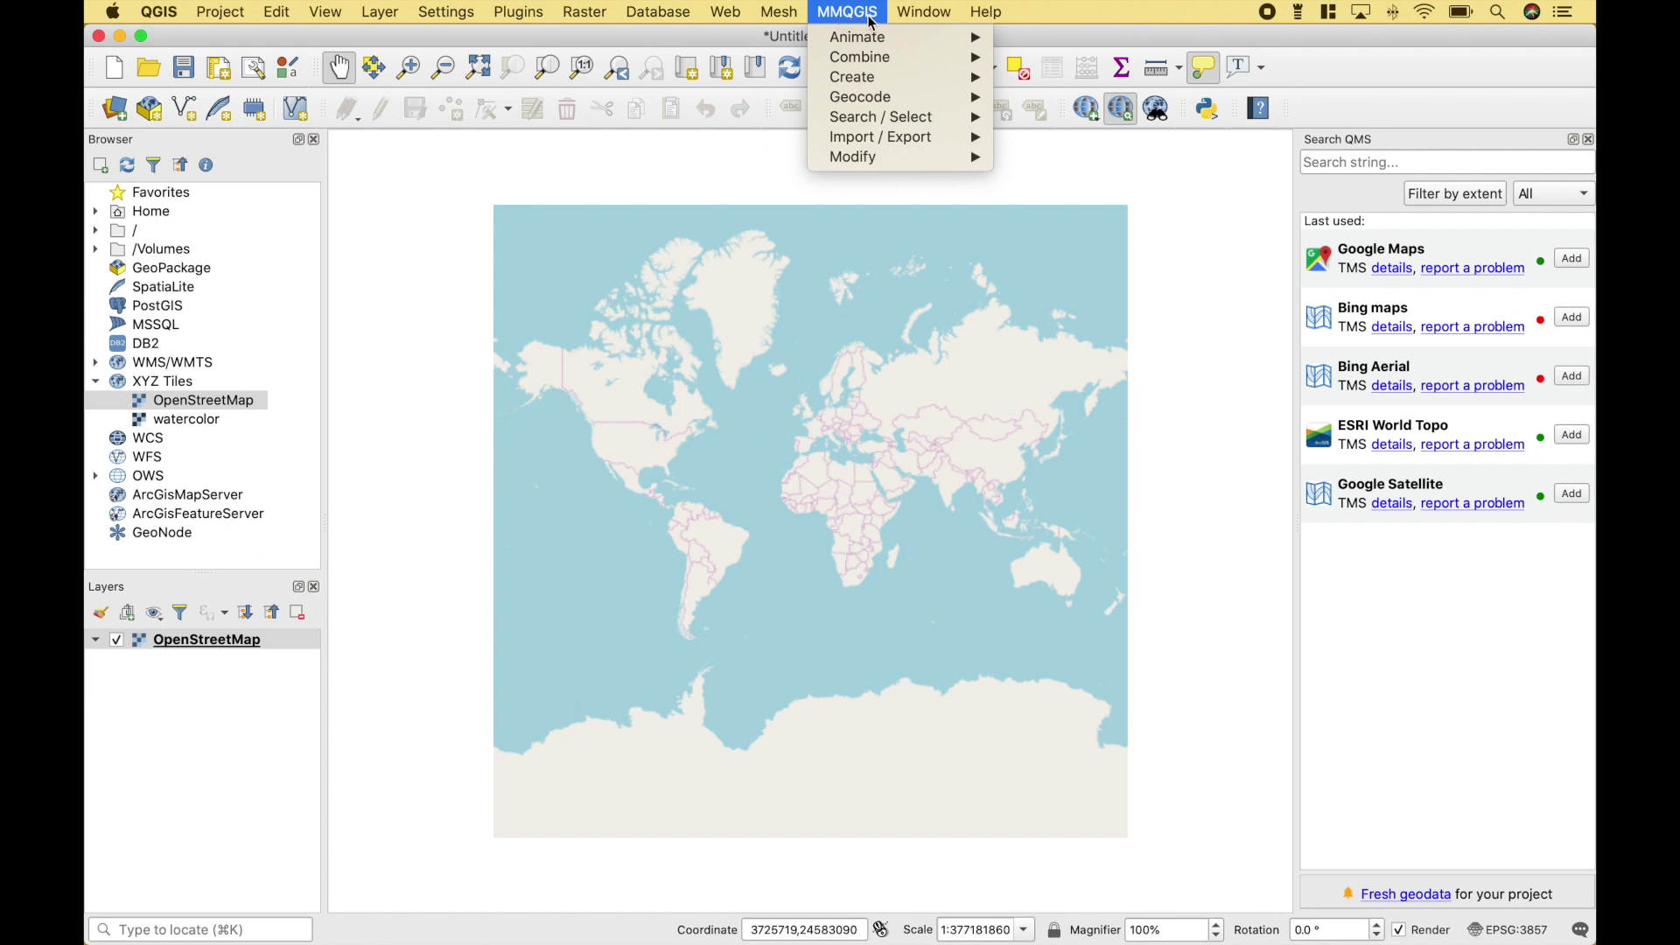
Start MMQGIS Geocode CSV and load Frisbee Golf Course Addresses.csv as the input file.
mouse_move(860, 102)
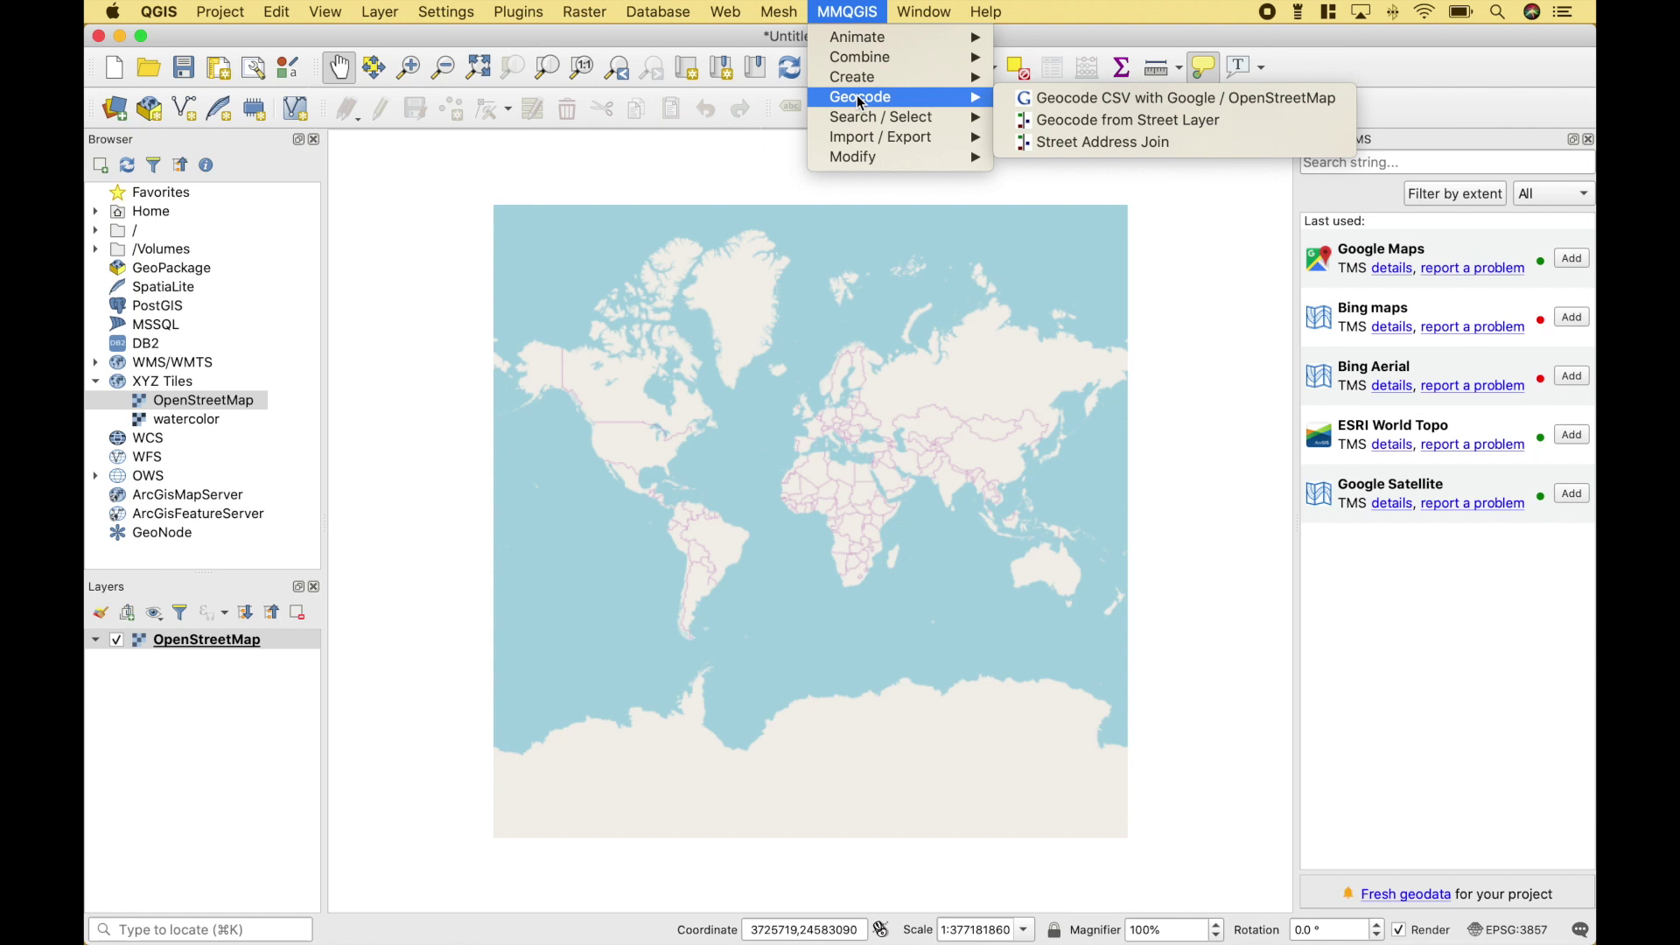
left_click(1030, 100)
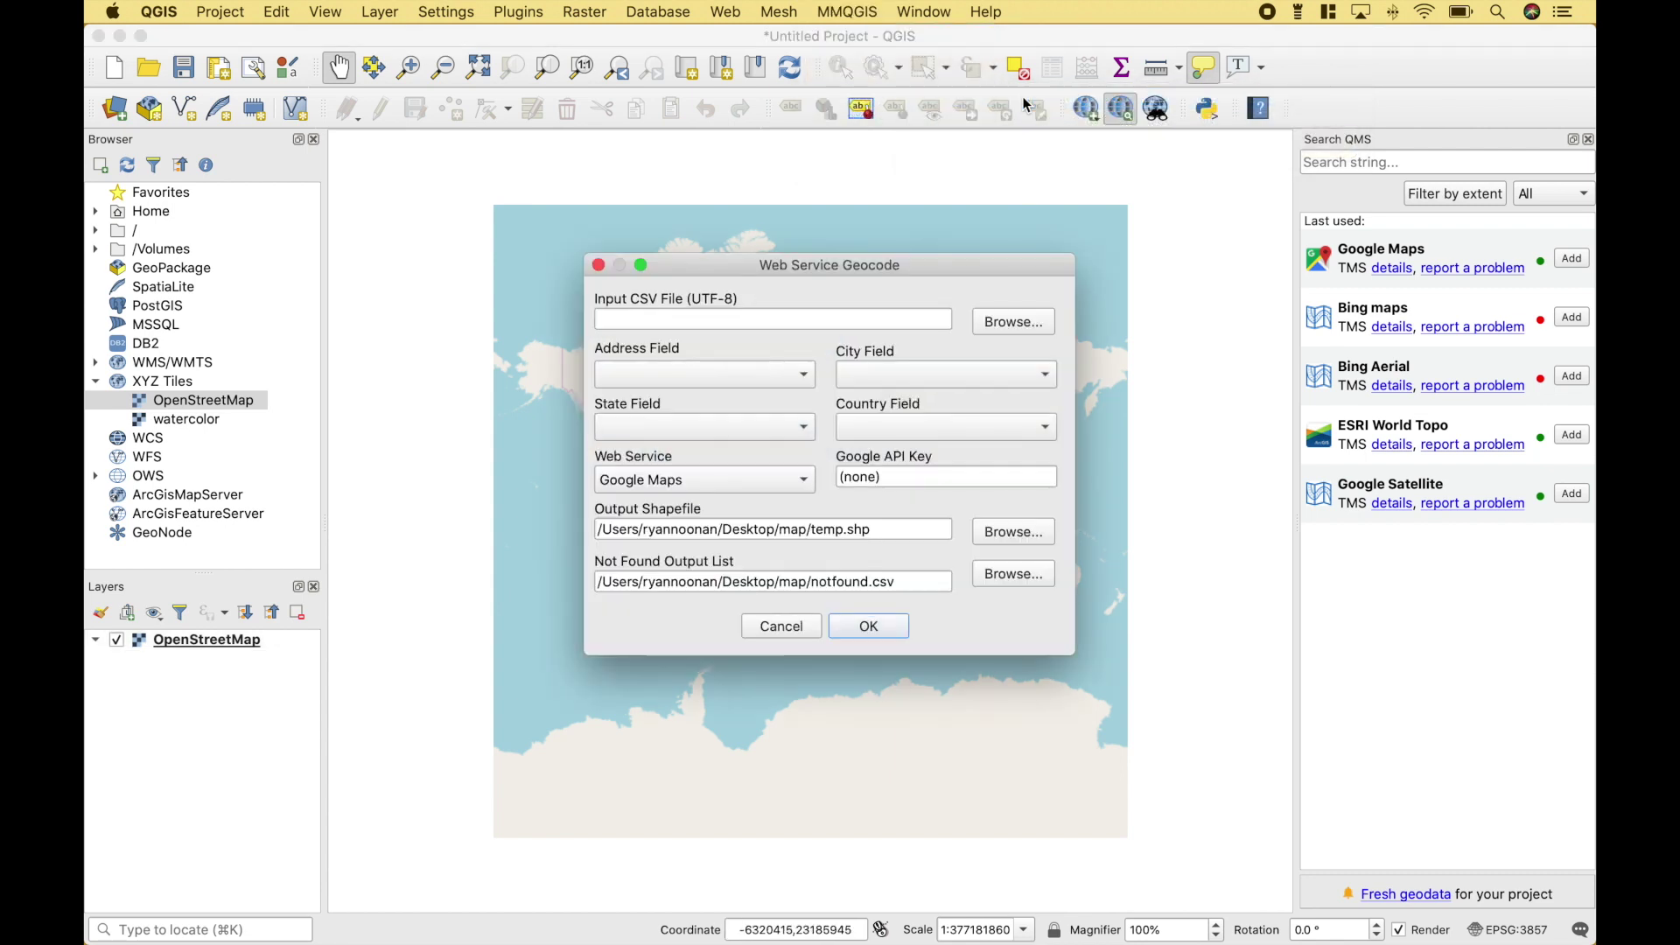
left_click(1012, 330)
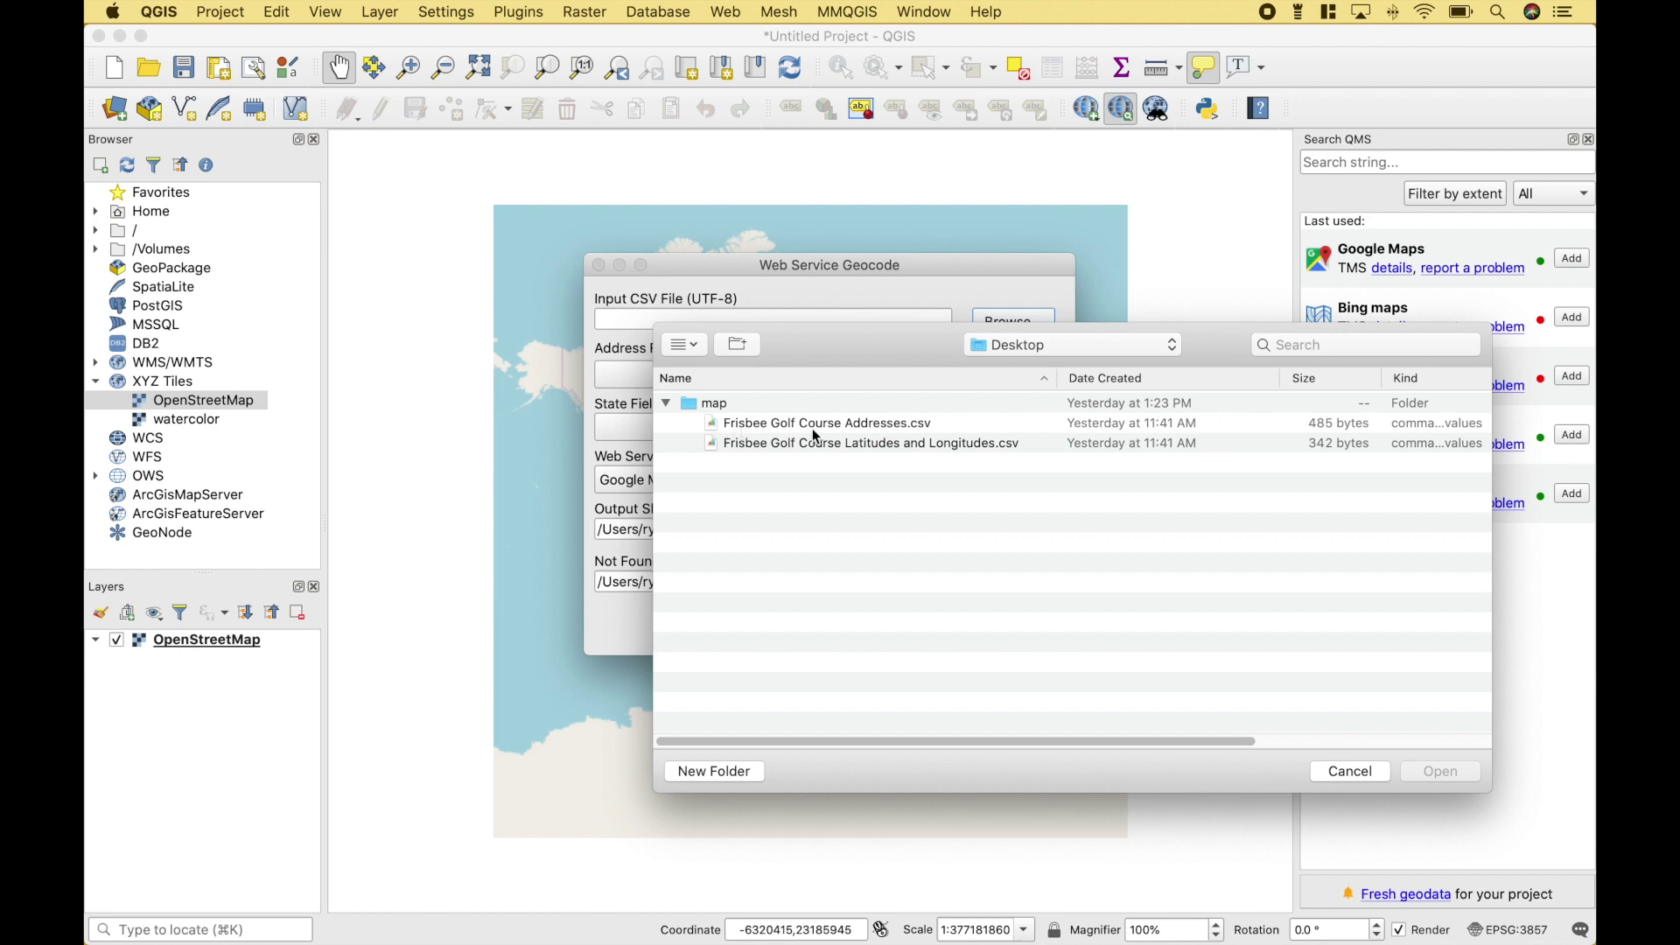
left_click(864, 424)
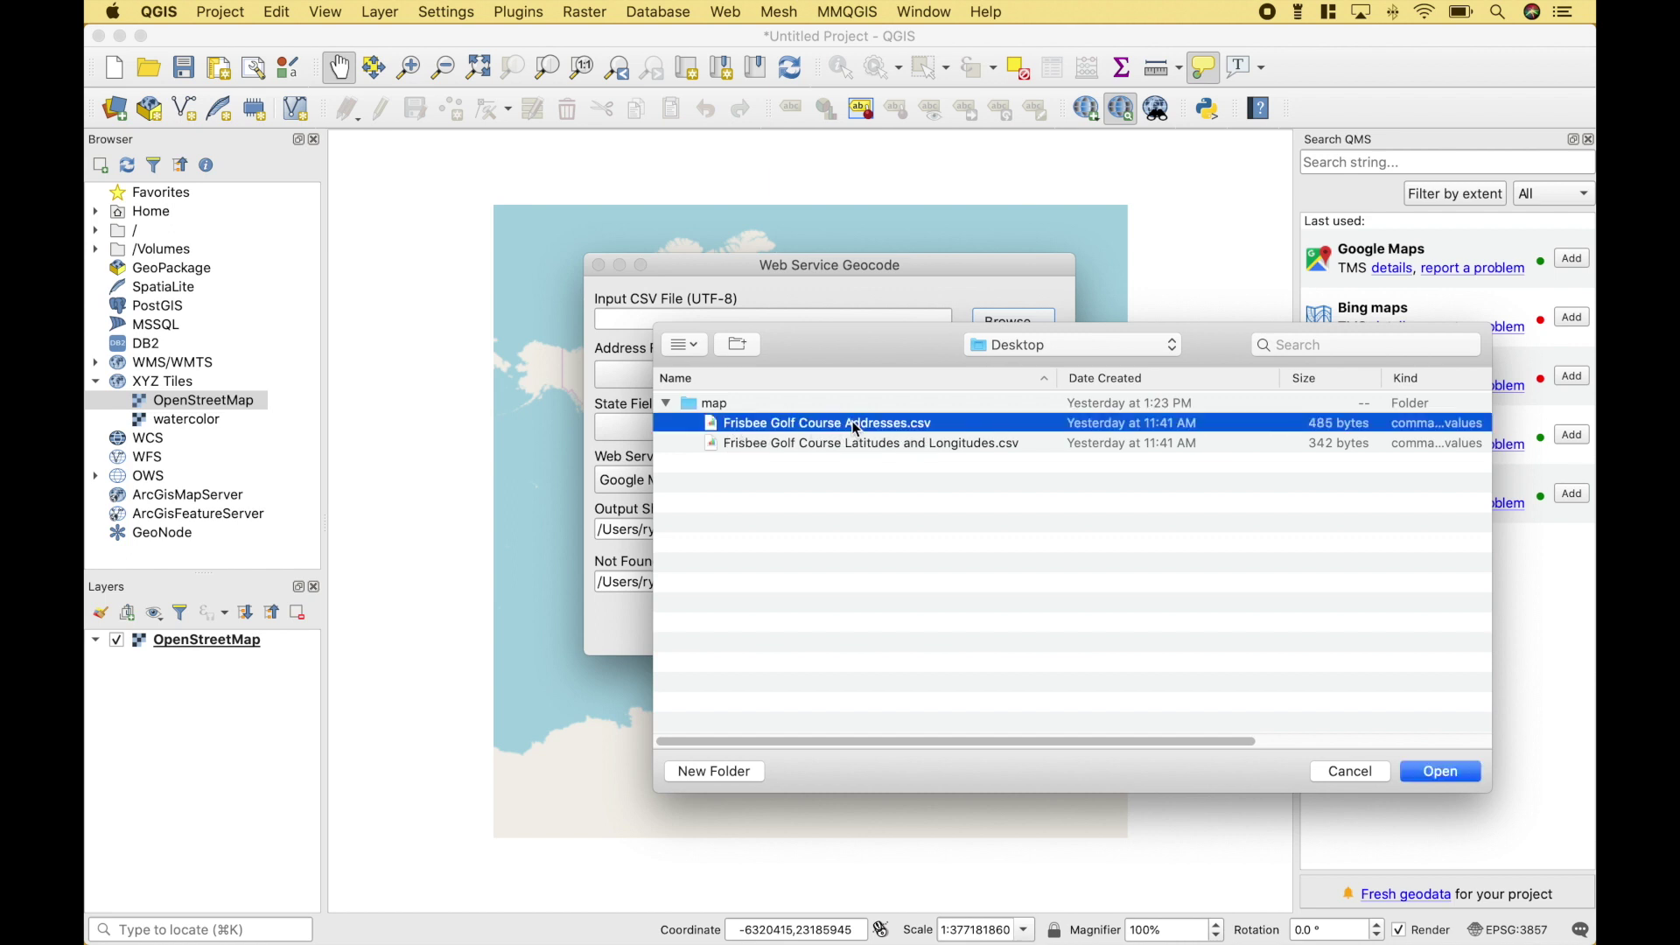
key("space")
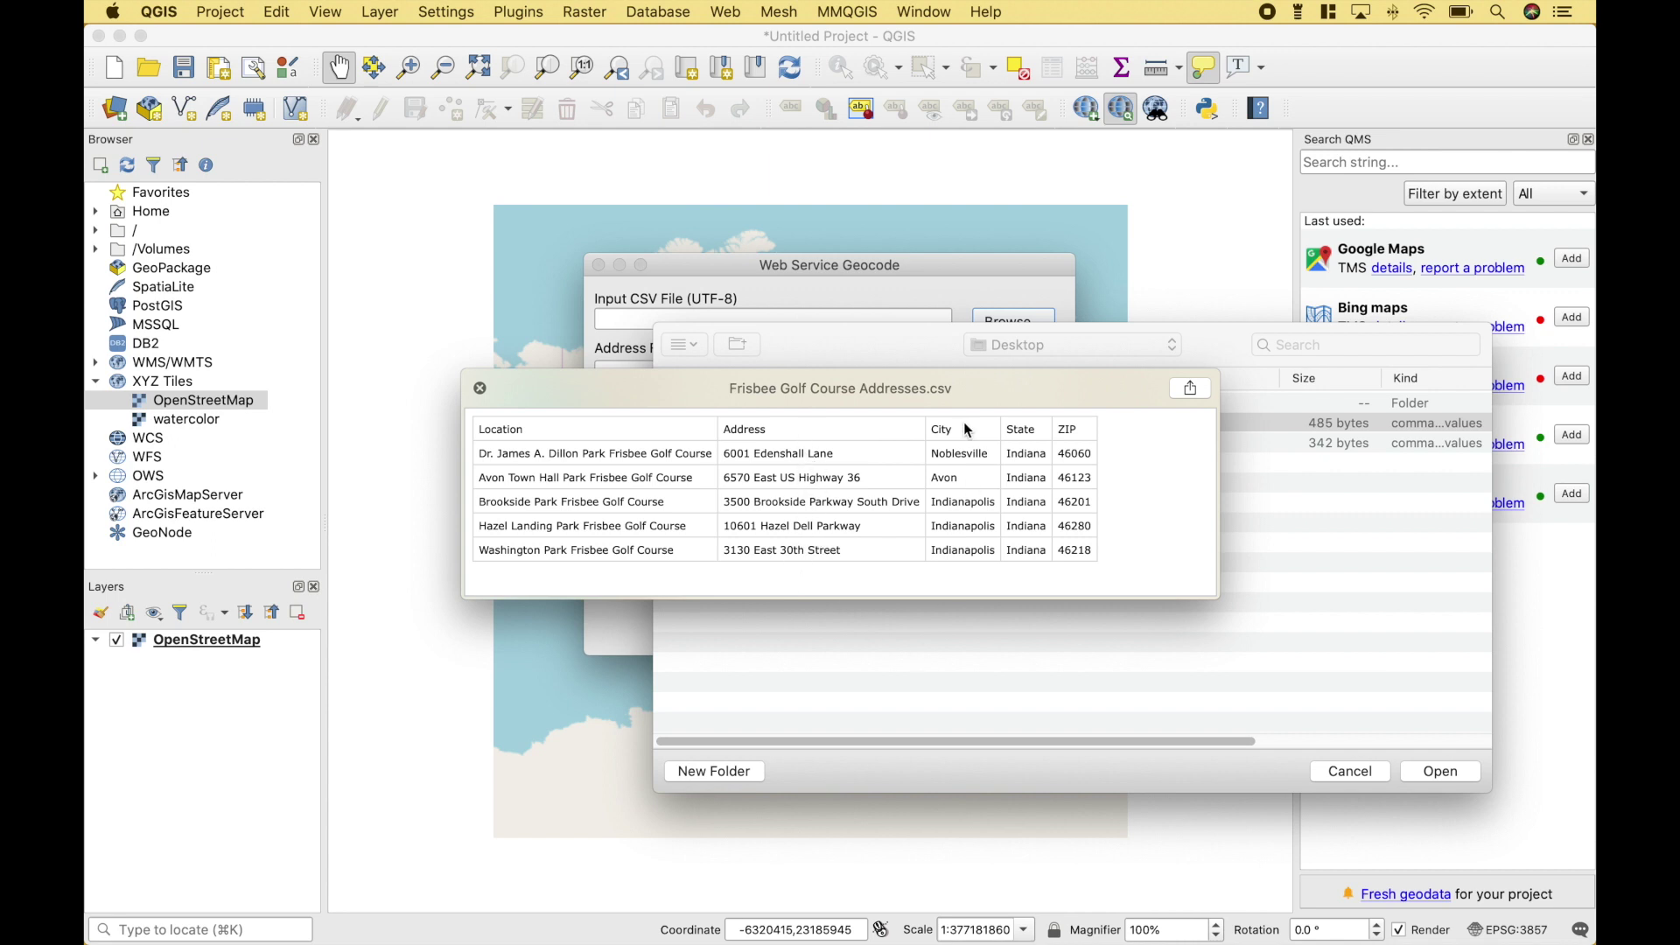
left_click(480, 389)
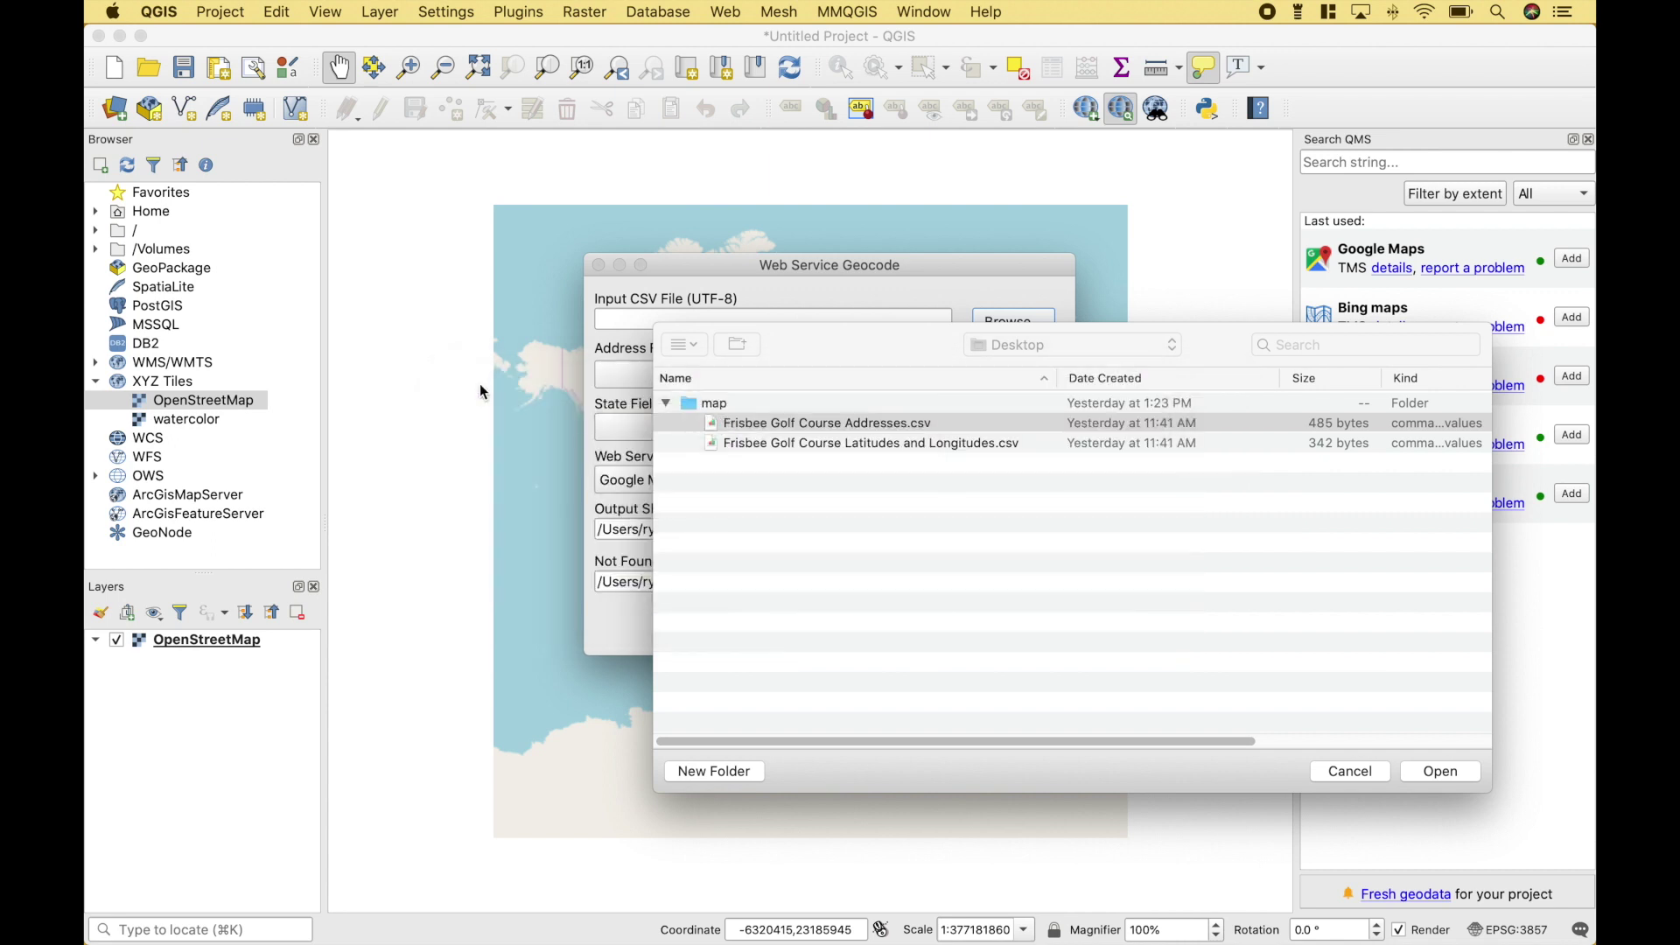
left_click(1440, 772)
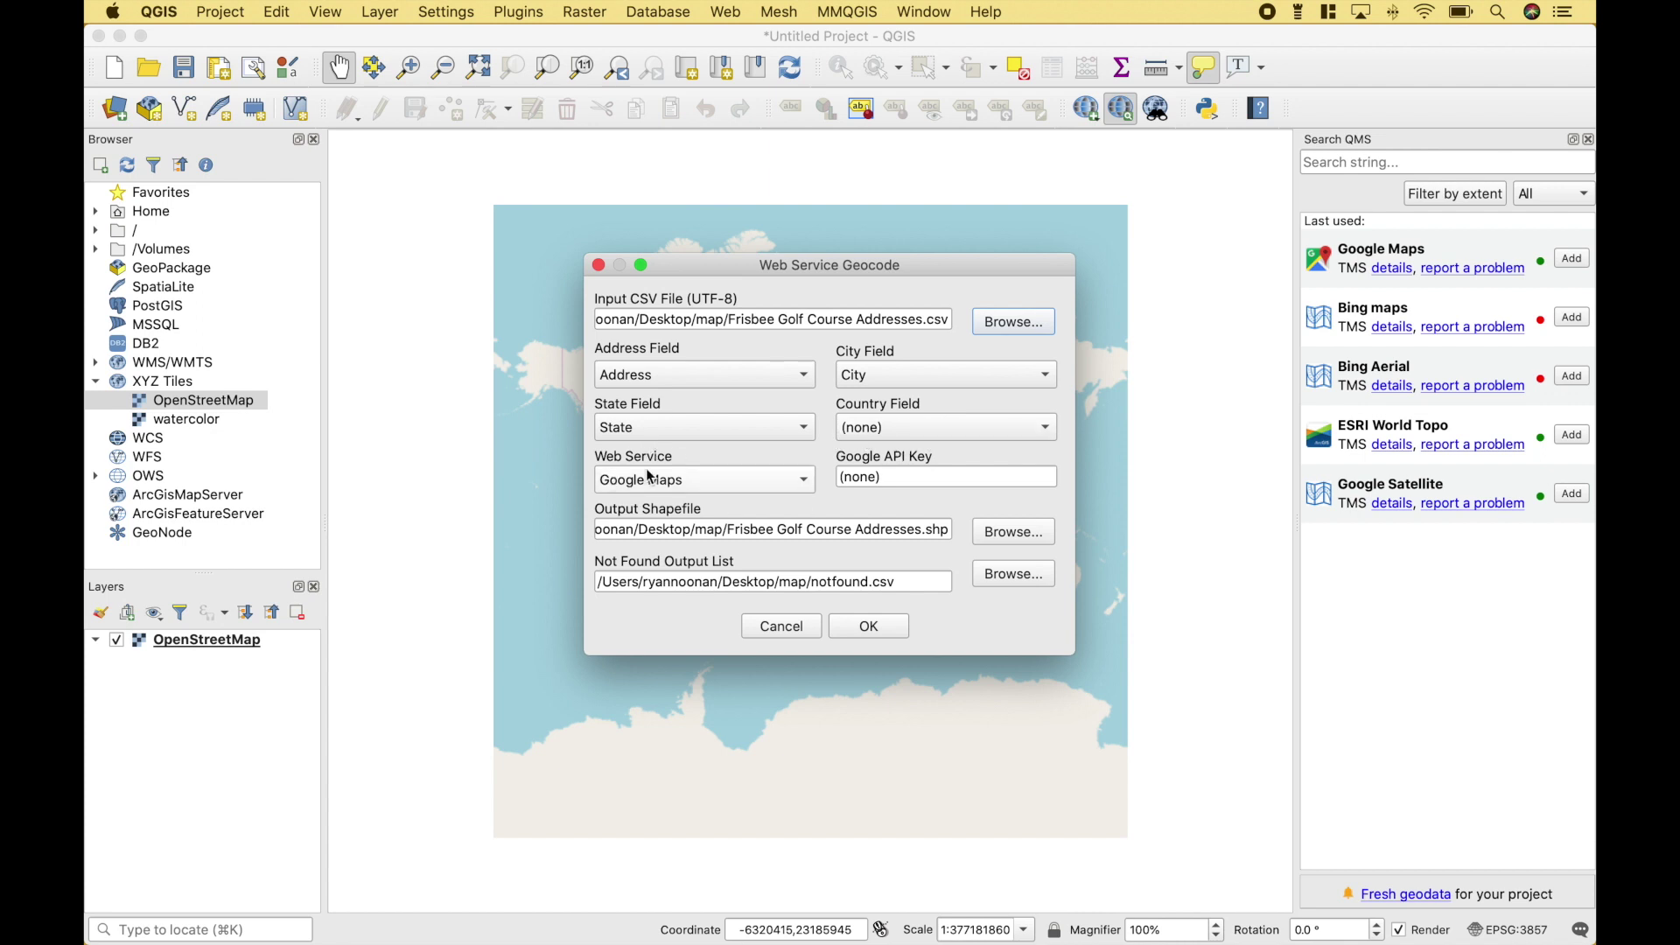
Geocode the addresses with OpenStreetMap / Nominatim, locating 4 of 5 courses.
left_click(764, 486)
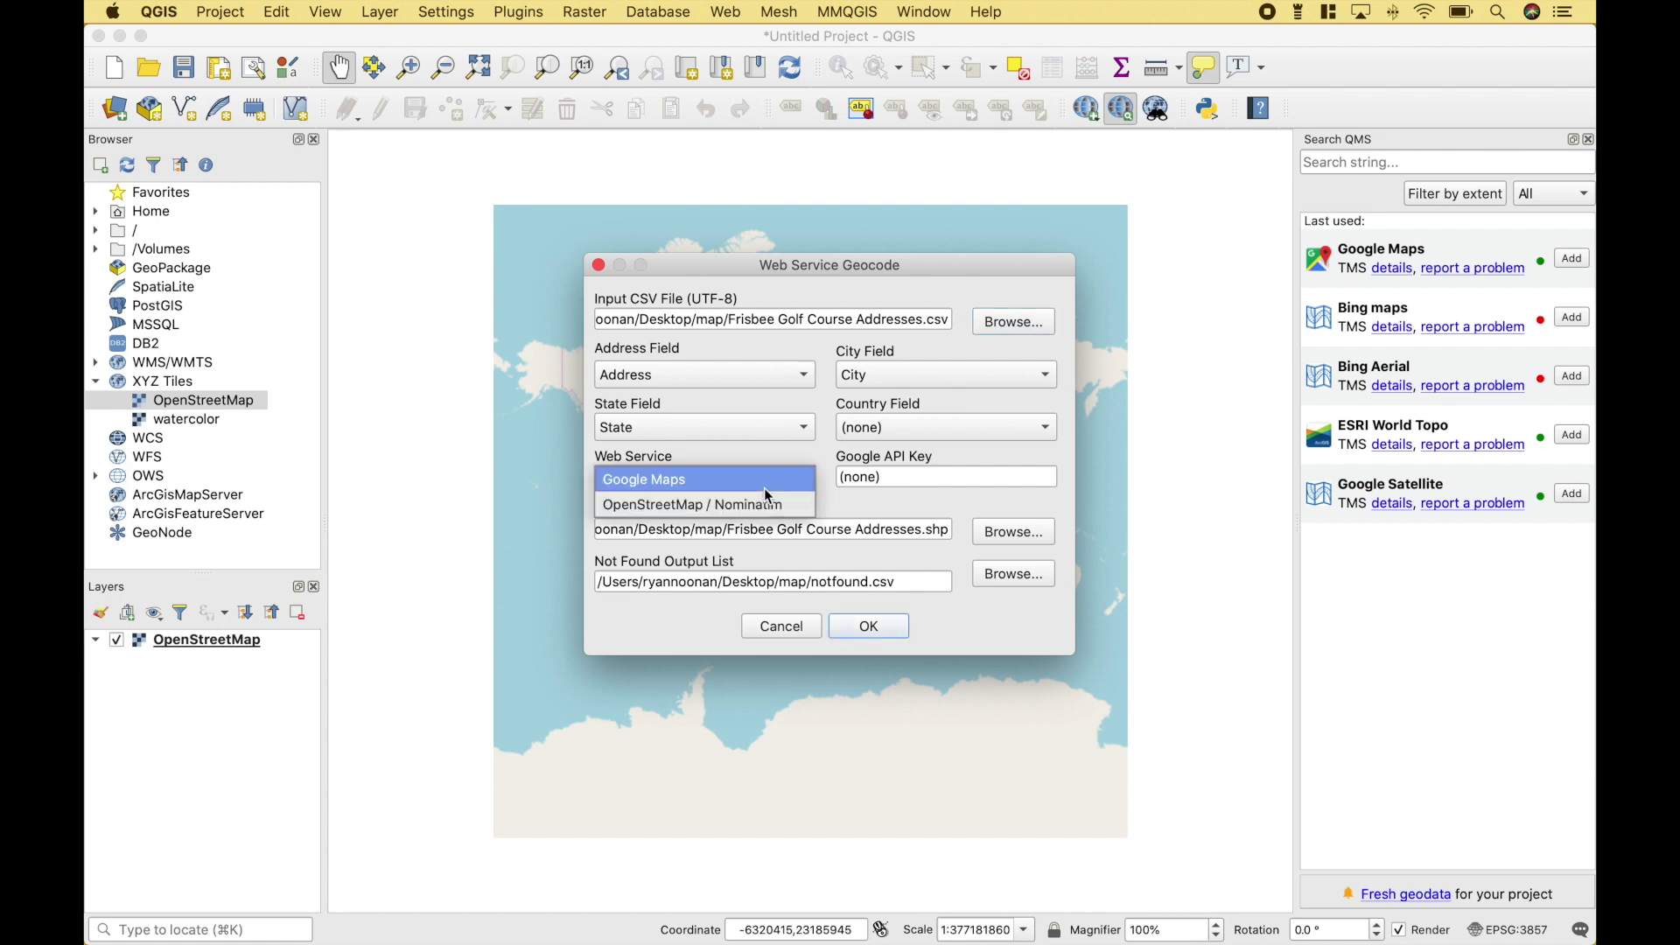
left_click(662, 510)
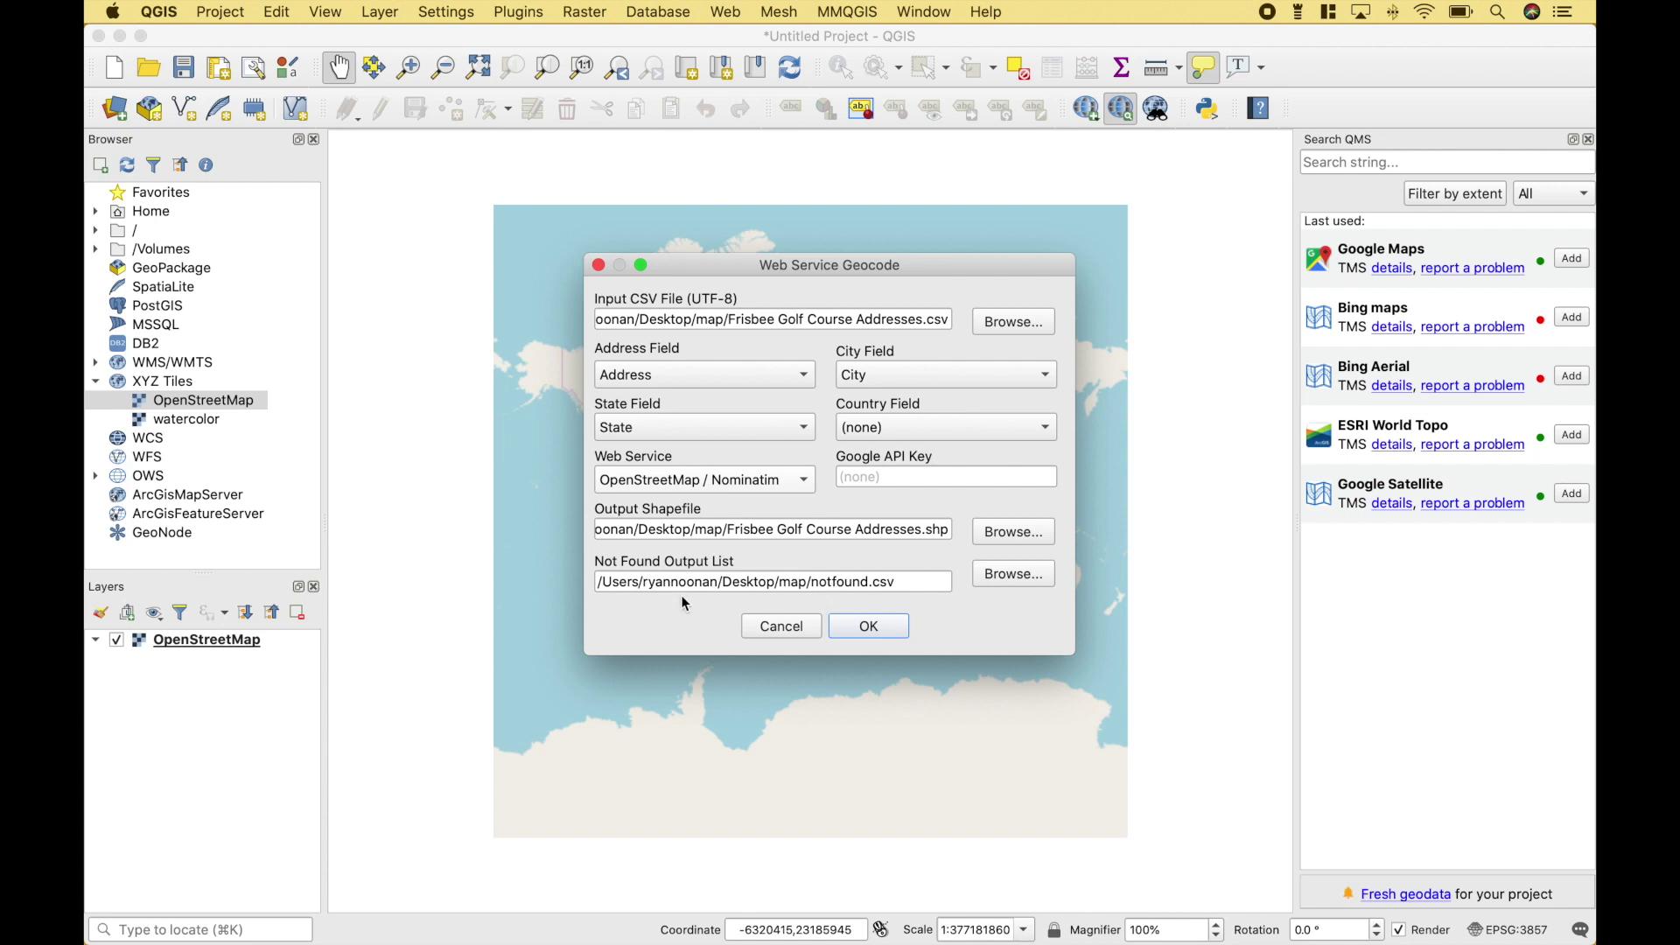
left_click(863, 633)
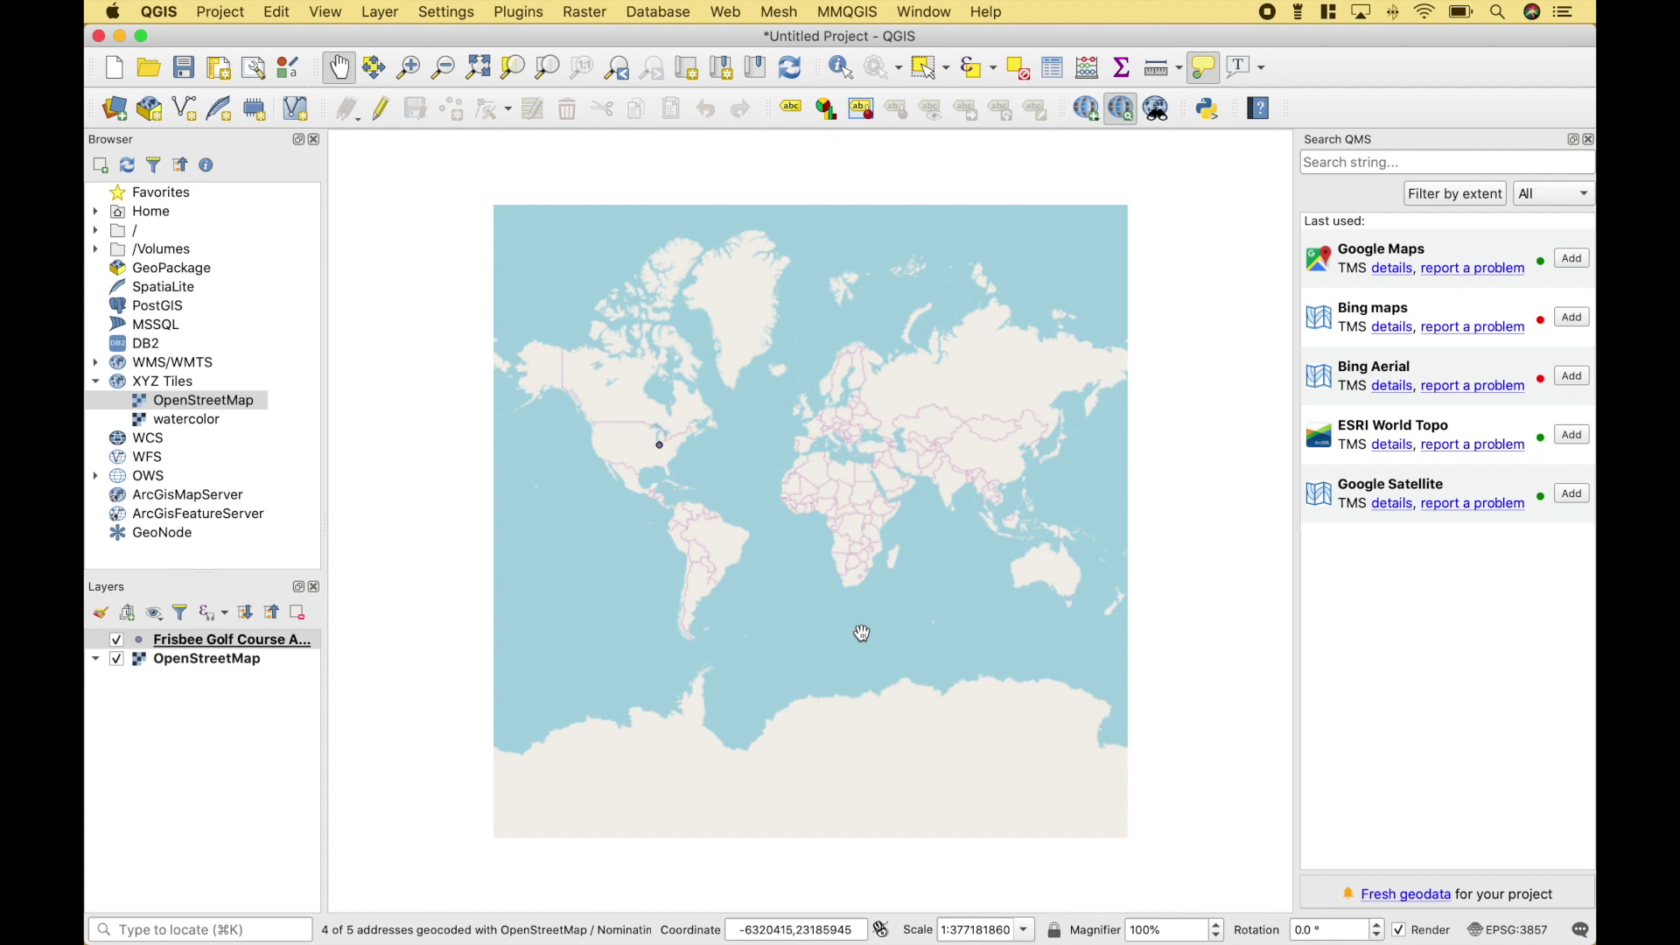
left_click(847, 12)
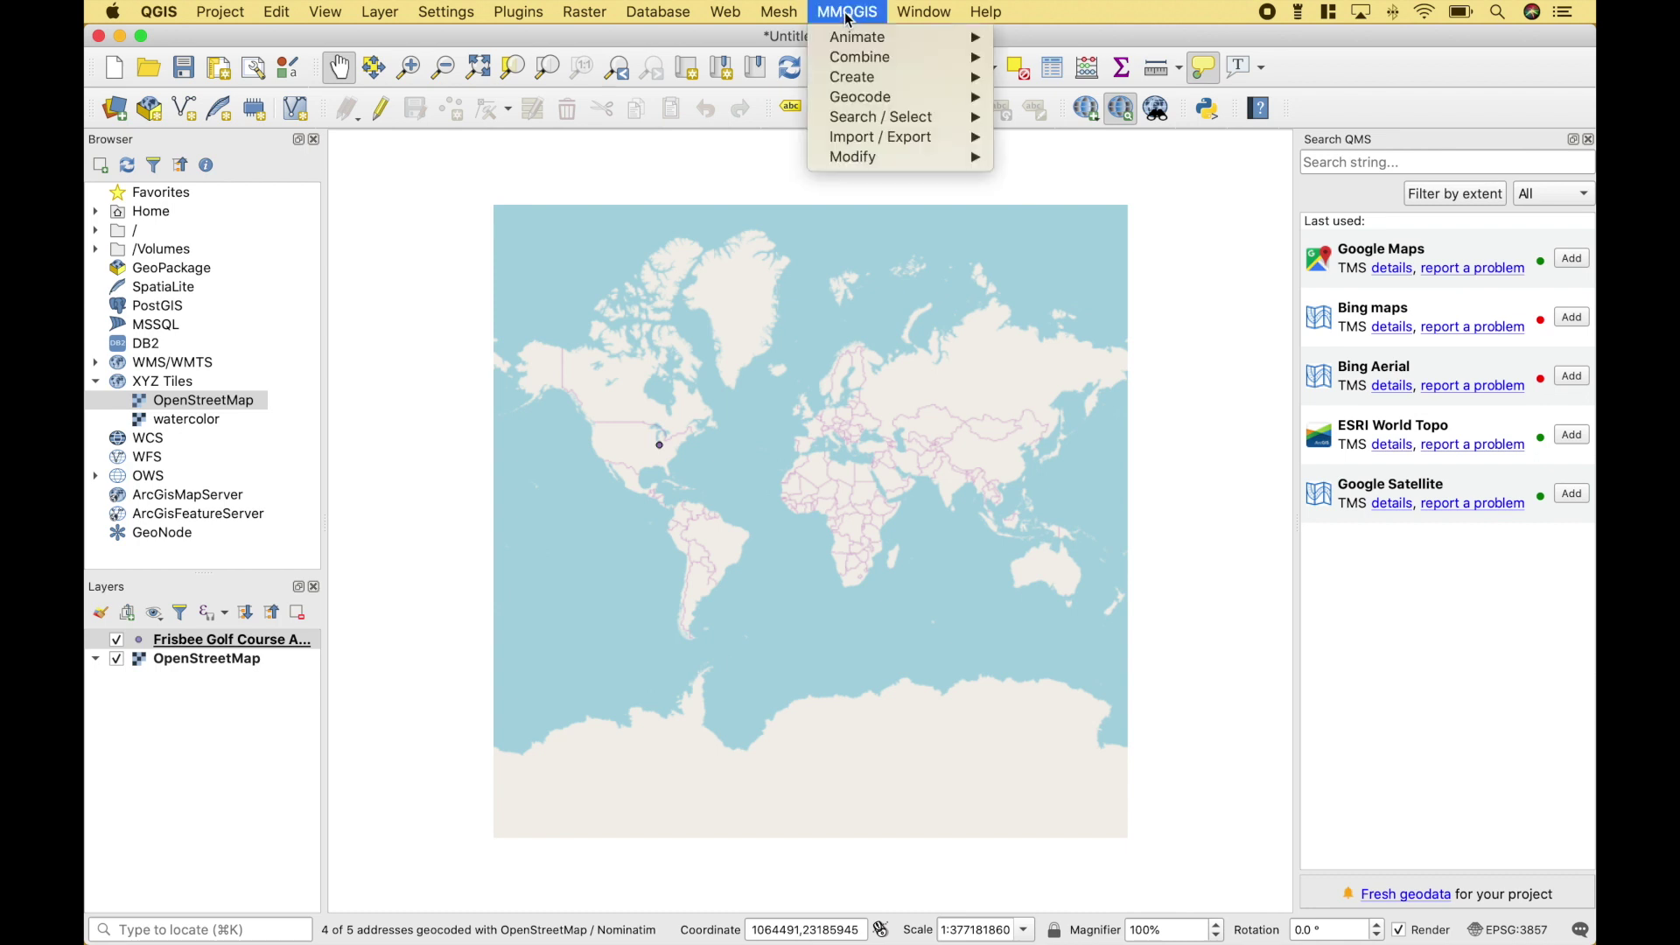
mouse_move(963, 97)
left_click(1027, 99)
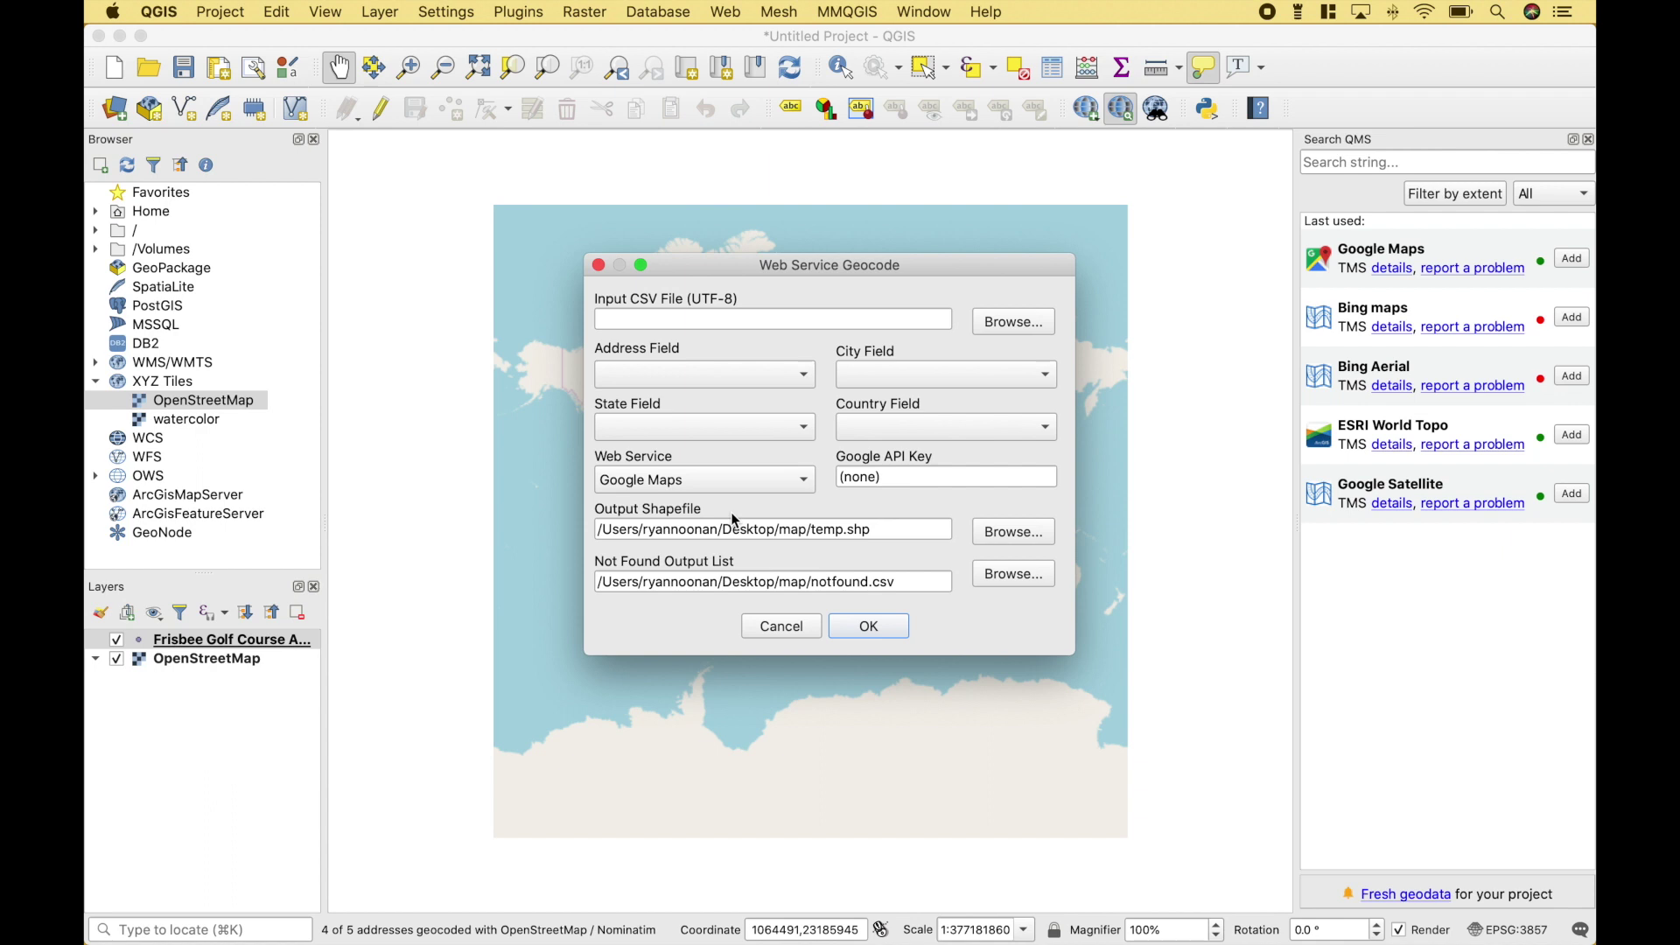
left_click(766, 627)
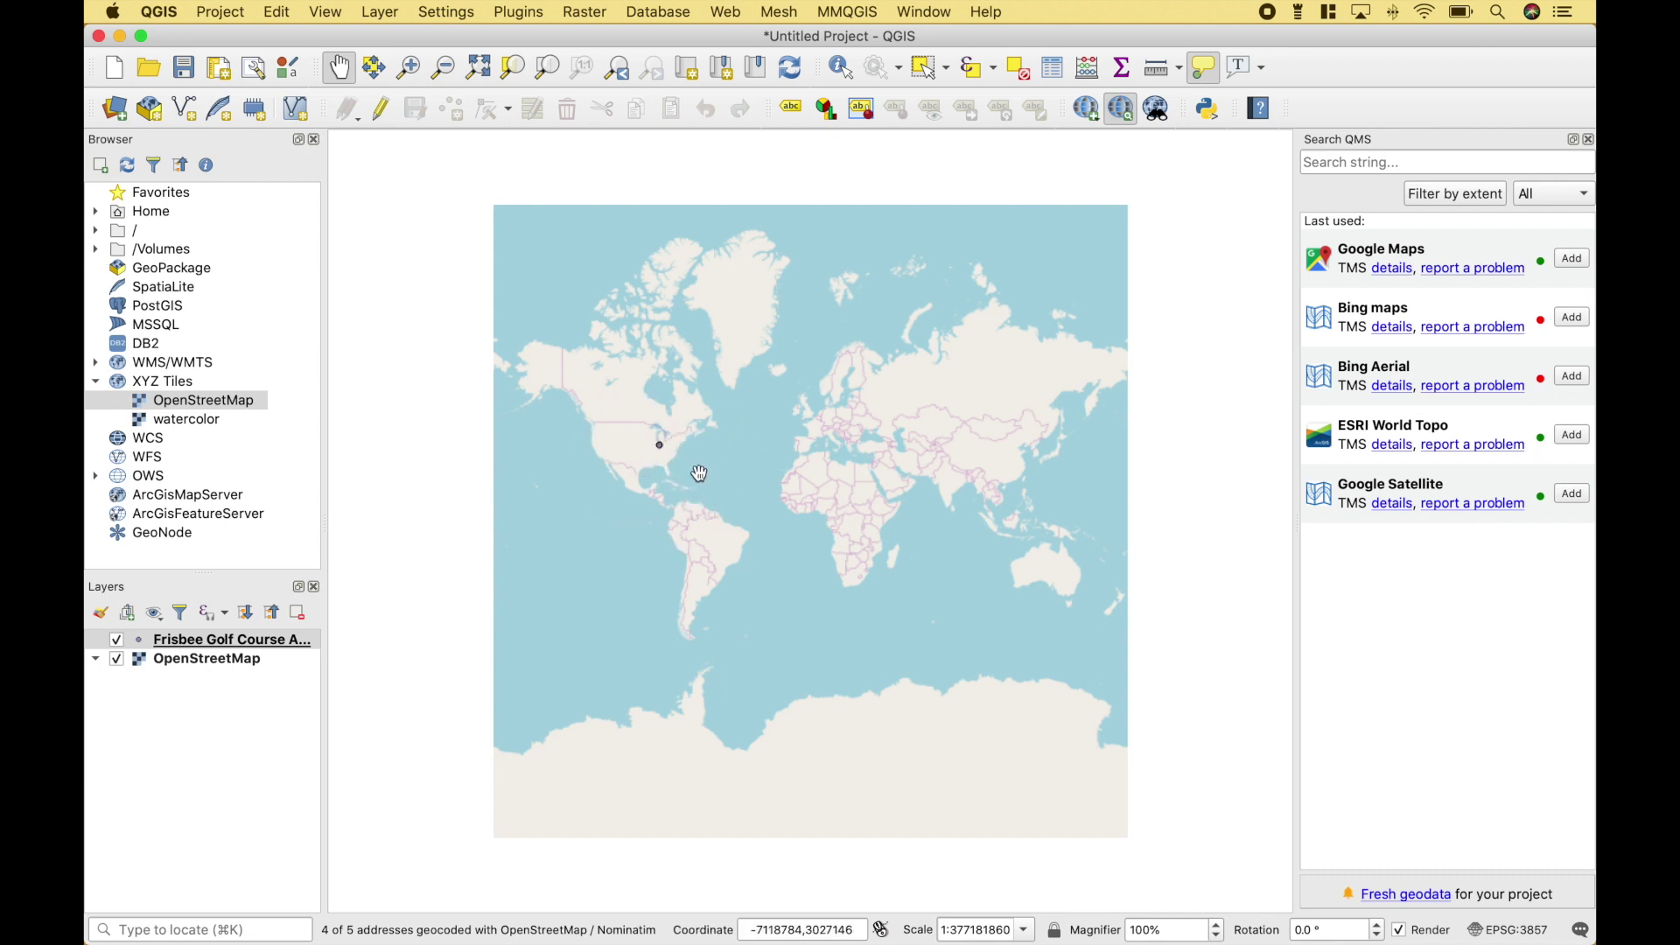
Zoom to the course points and restack the golf course layer above OpenStreetMap.
left_click(284, 646)
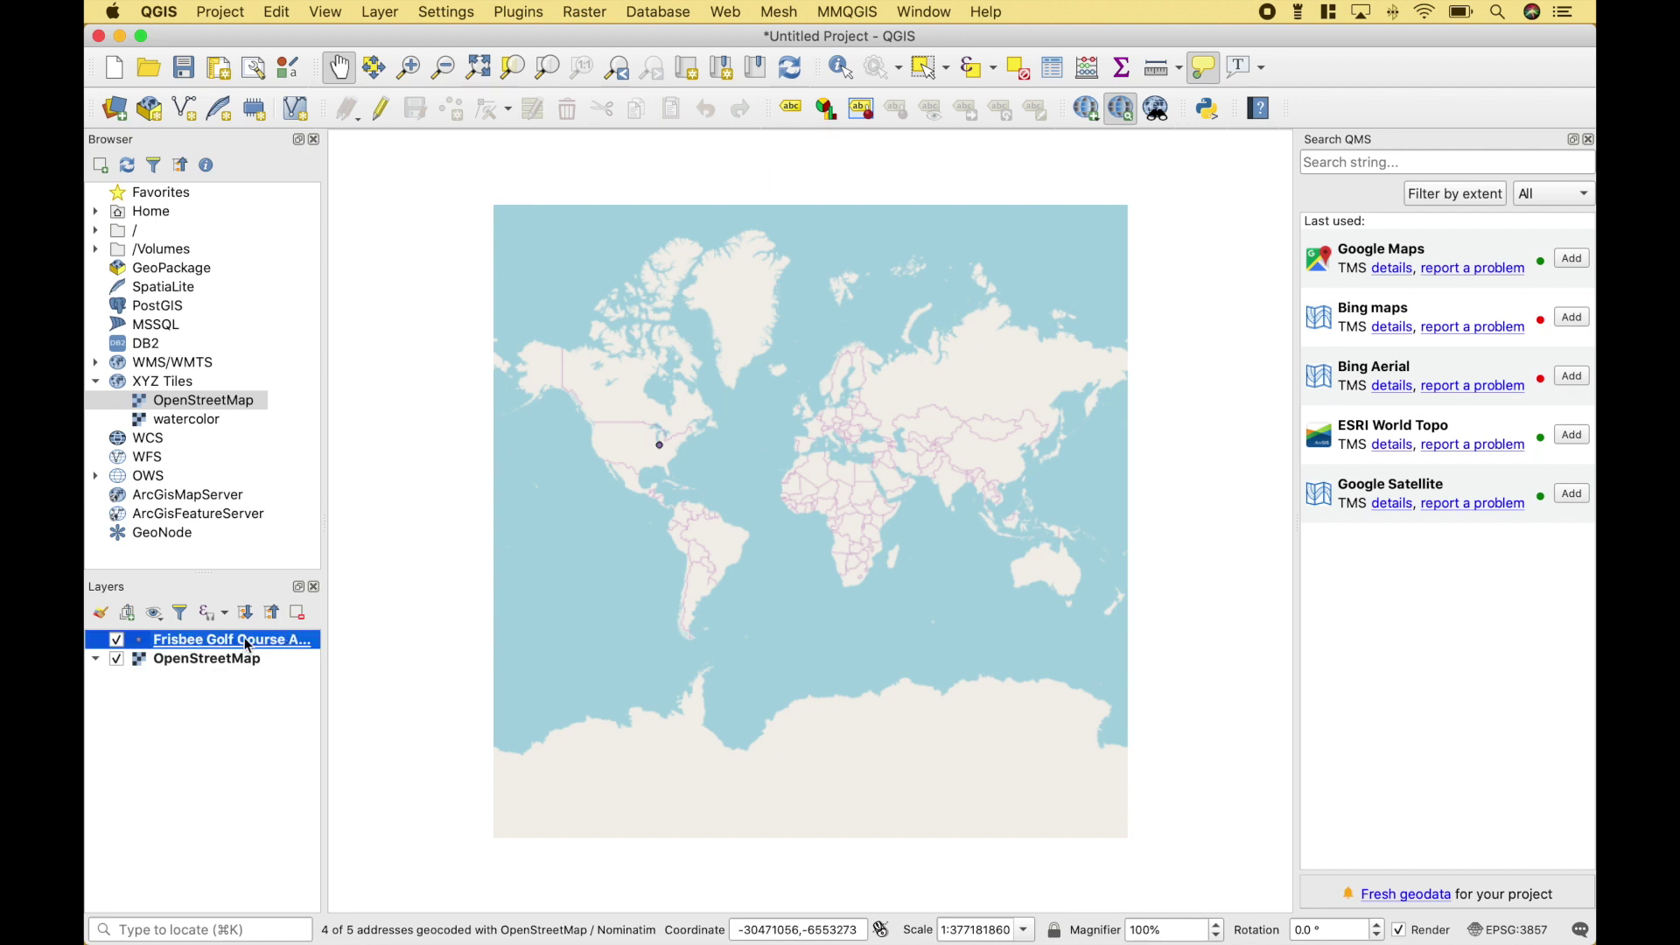
left_click(548, 70)
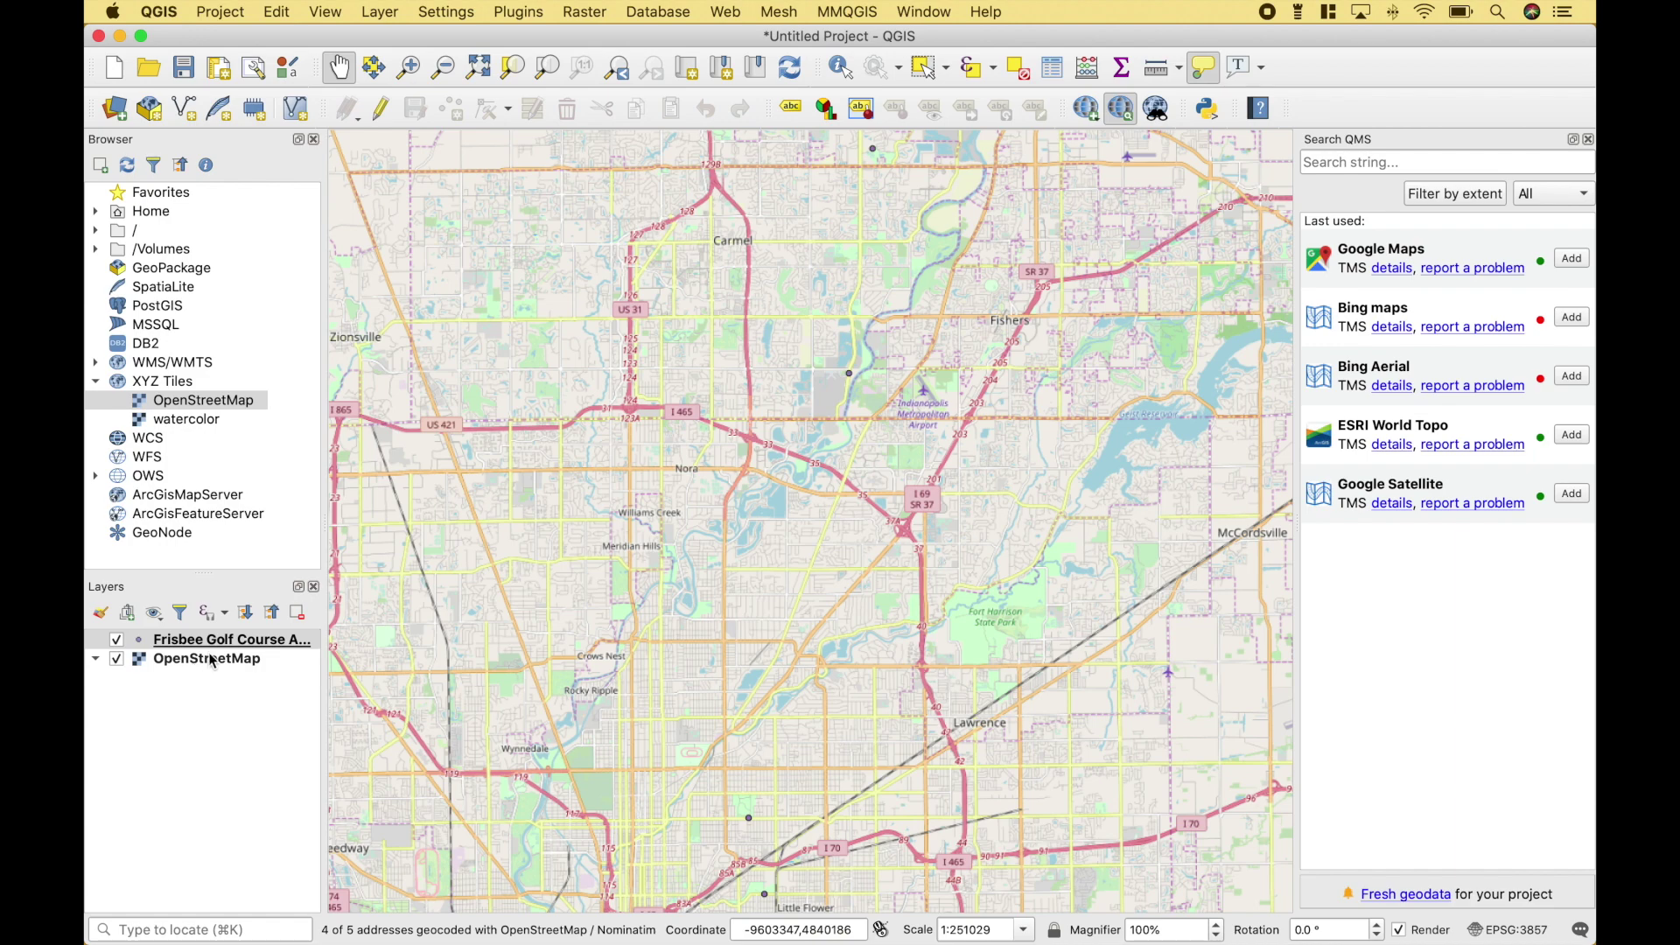
left_click_drag(214, 640, 217, 675)
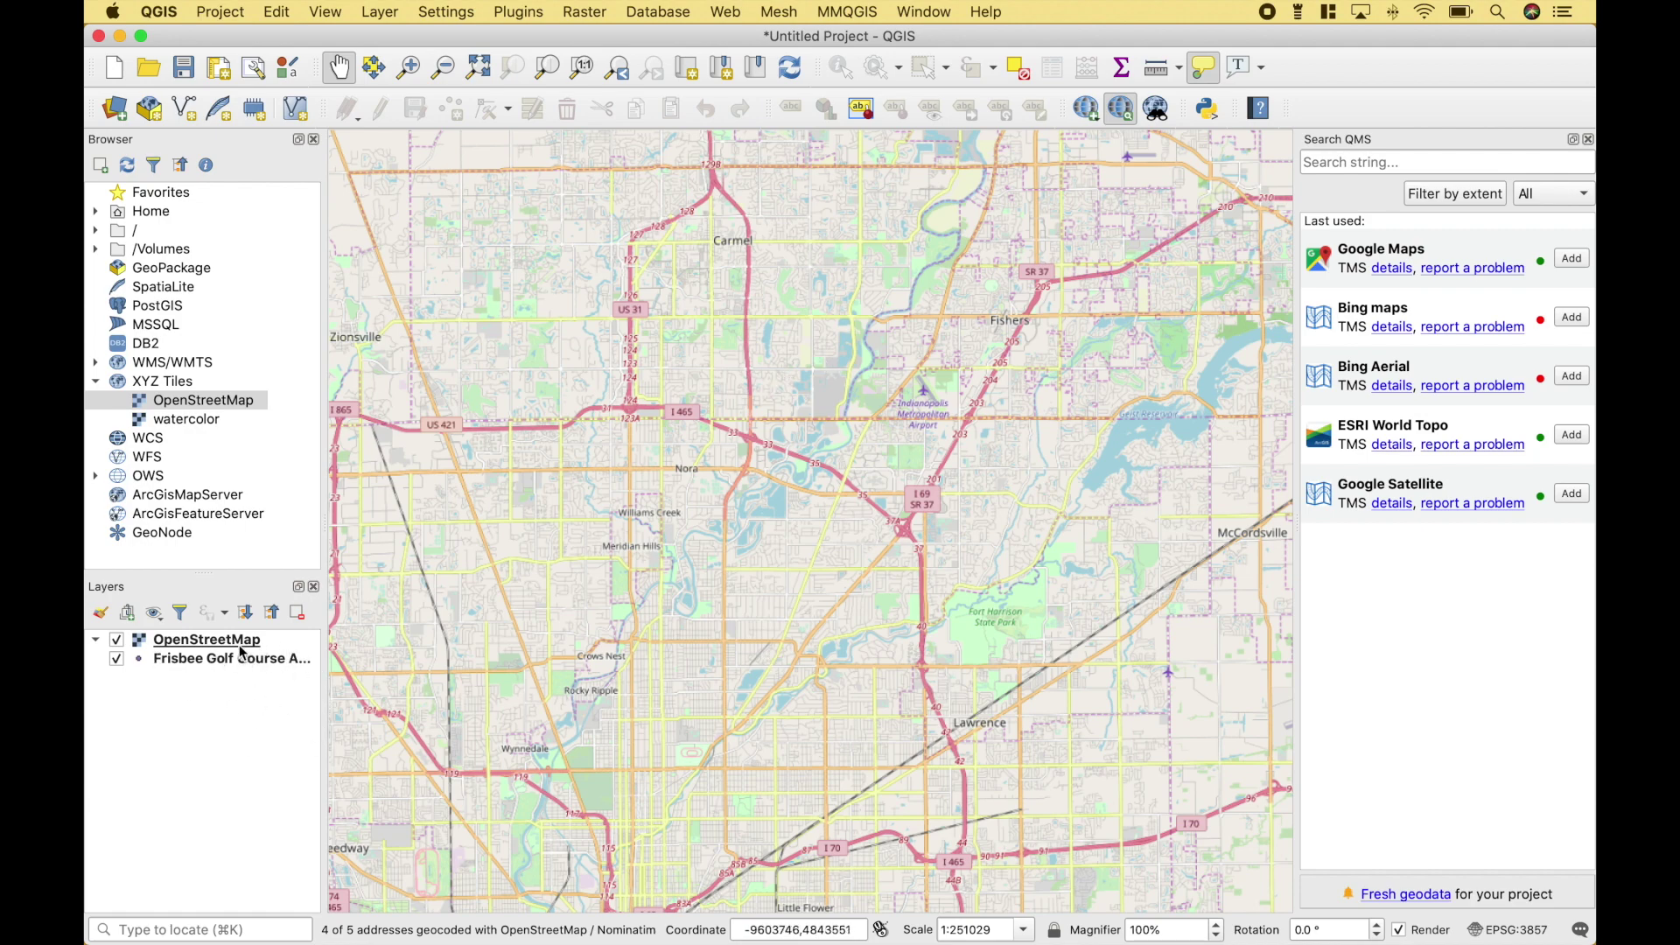
left_click_drag(242, 653, 232, 637)
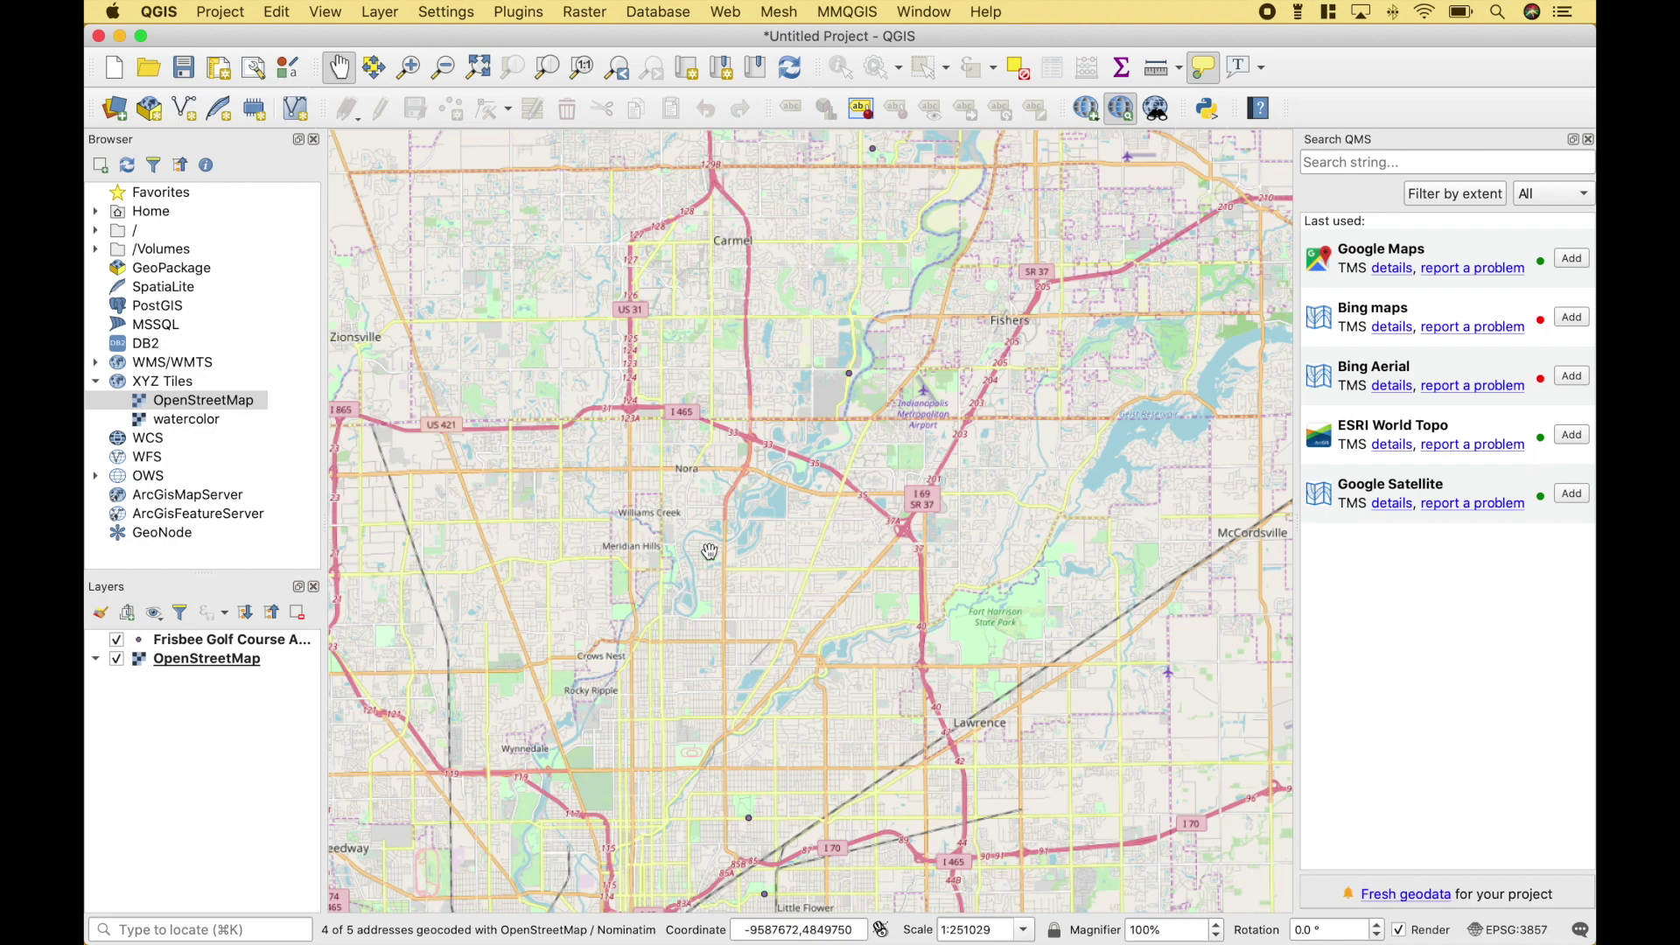
Make the golf course point markers size 12 and green (#33a02c).
double_click(267, 641)
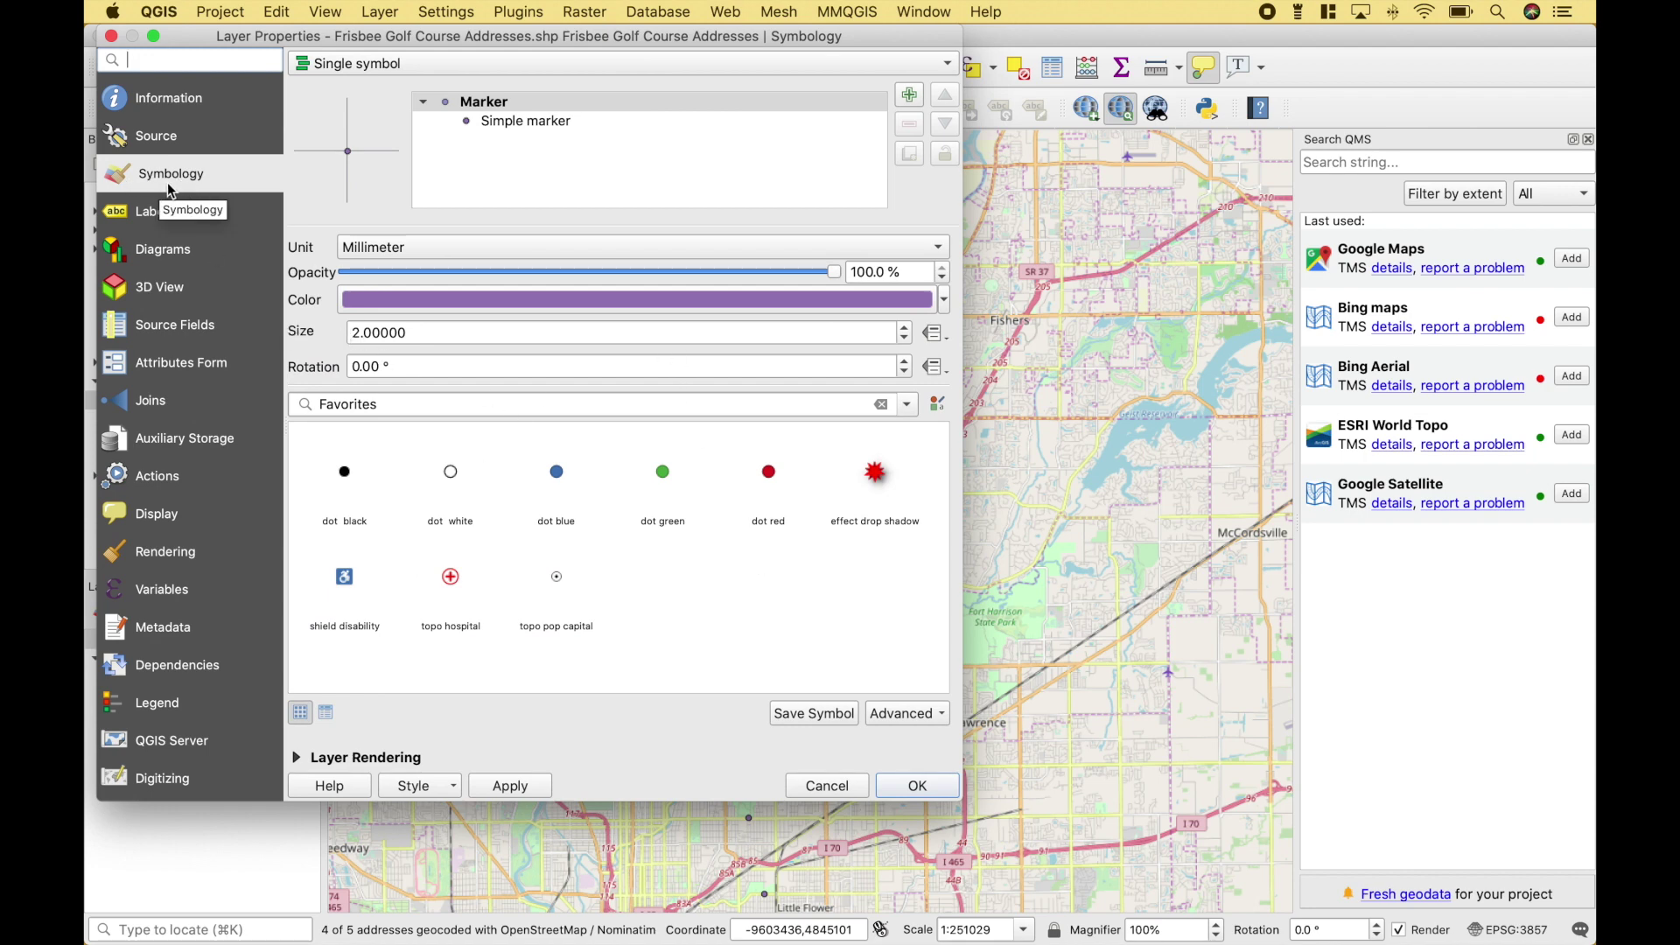
left_click(350, 331)
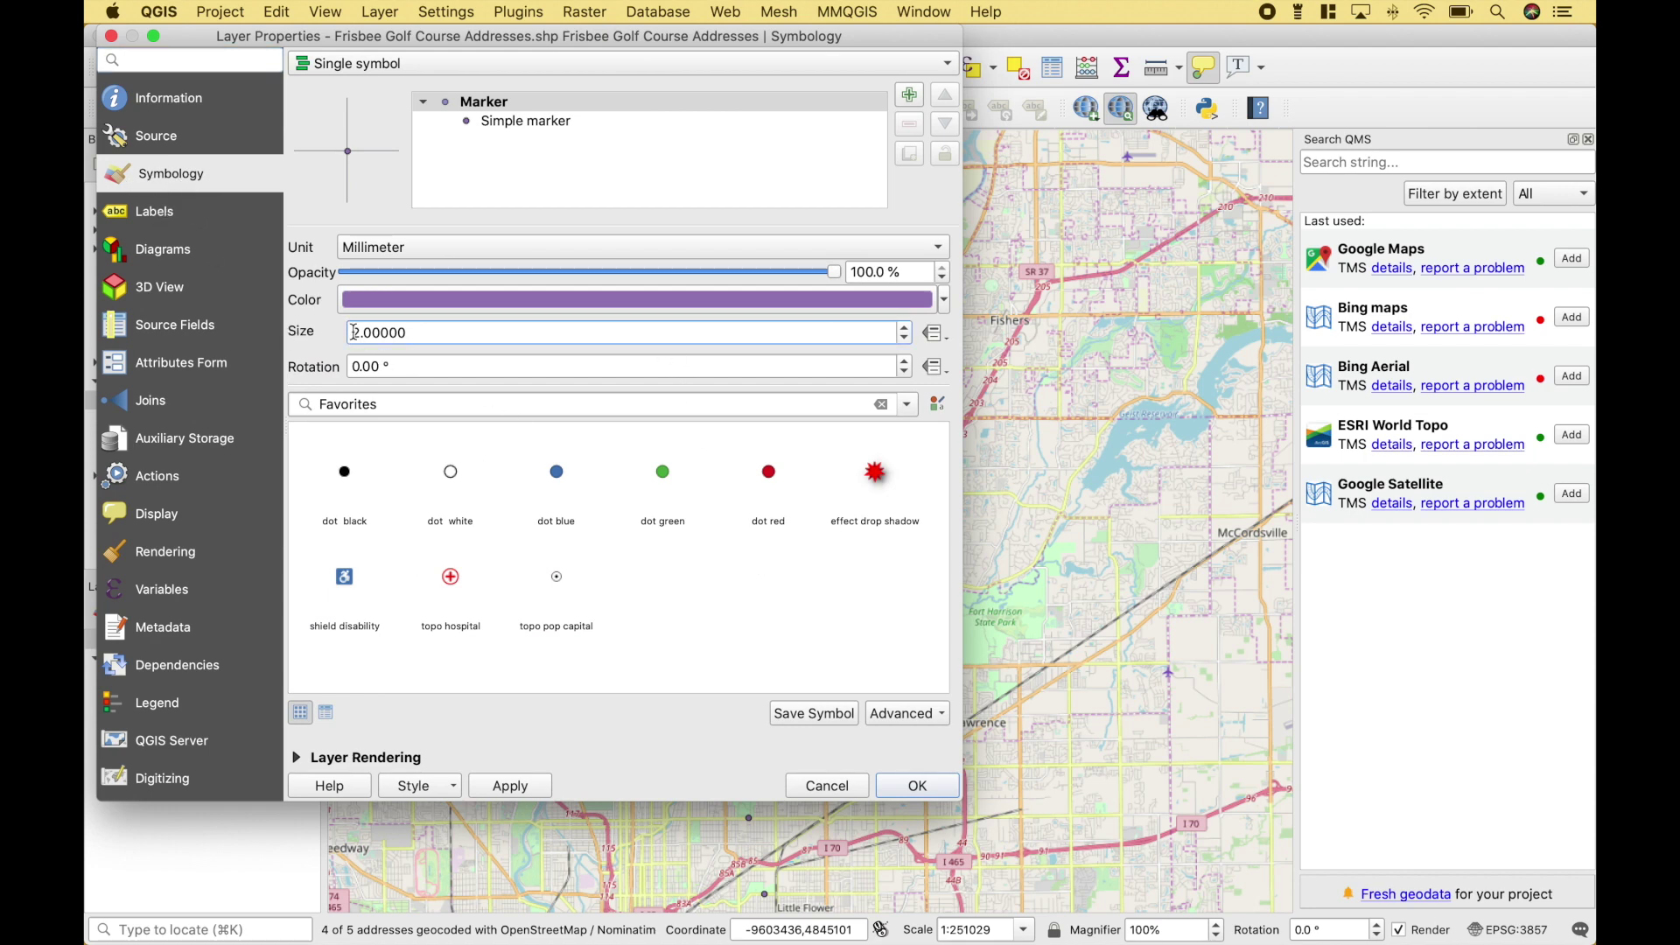
type("1")
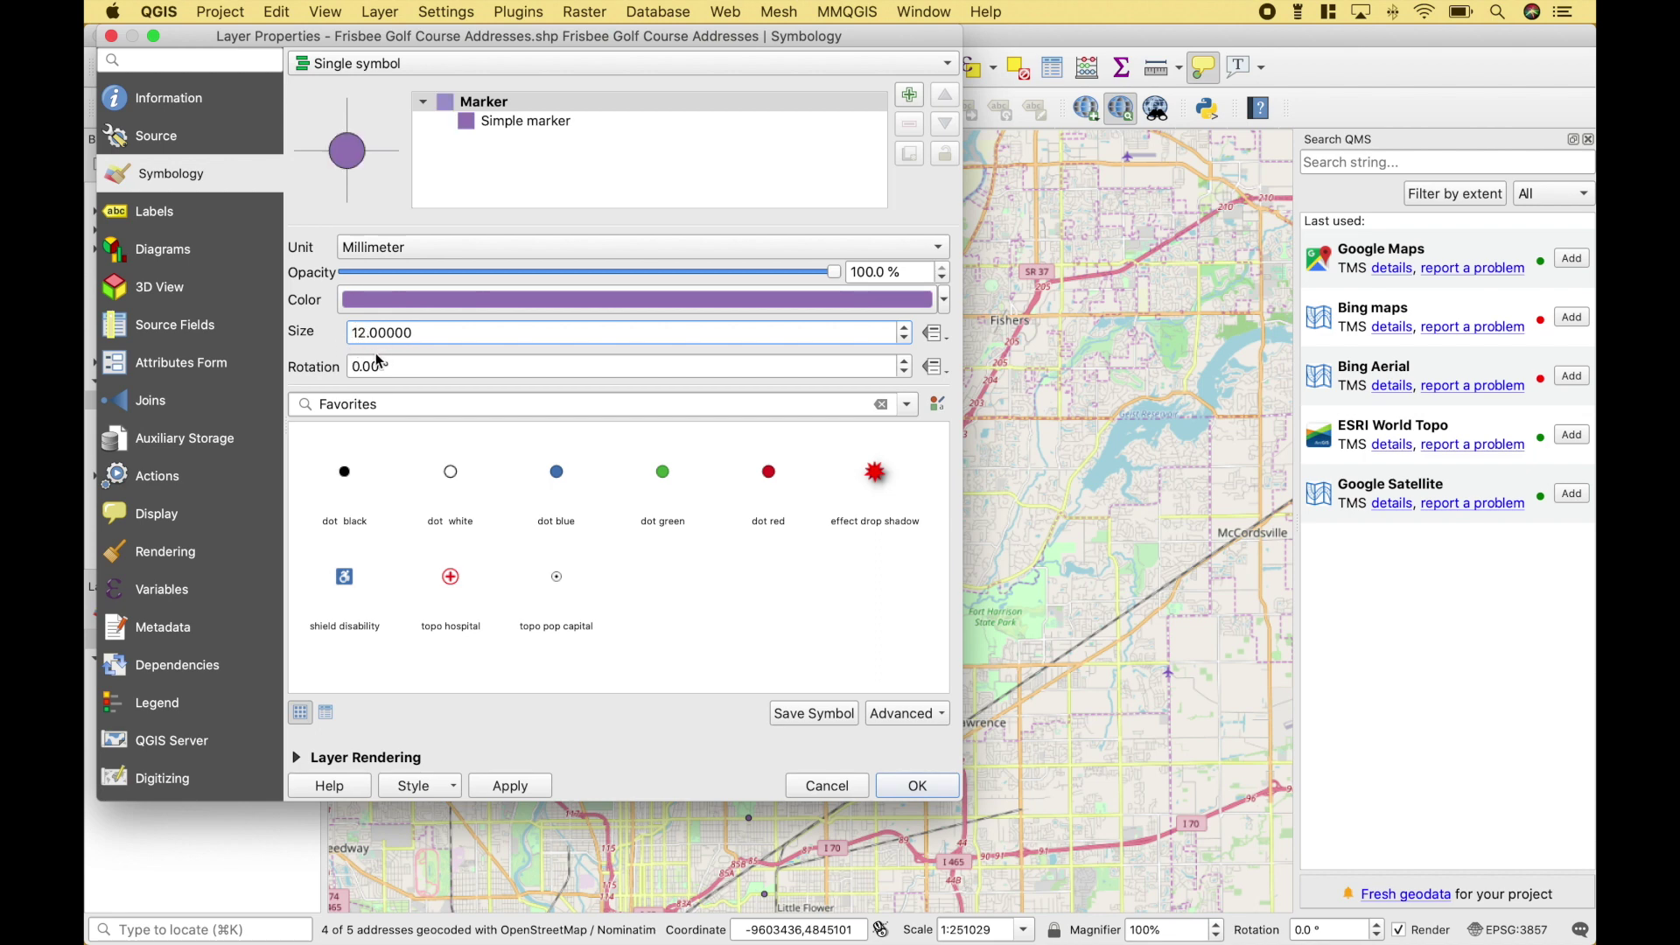
left_click(944, 300)
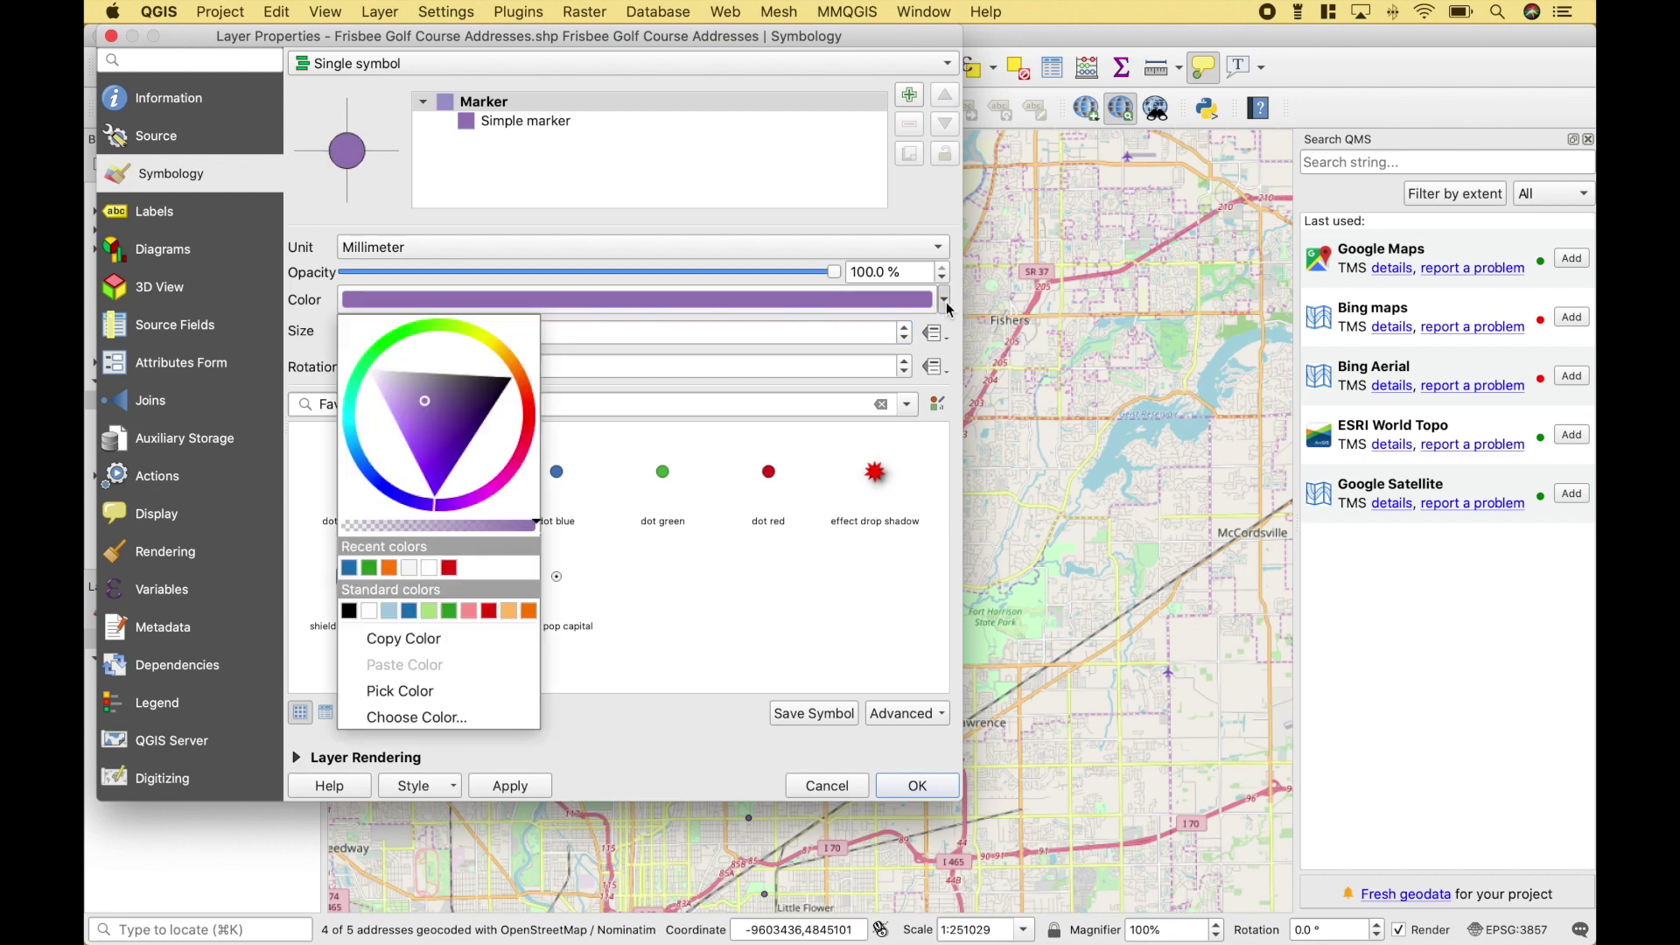
left_click(450, 611)
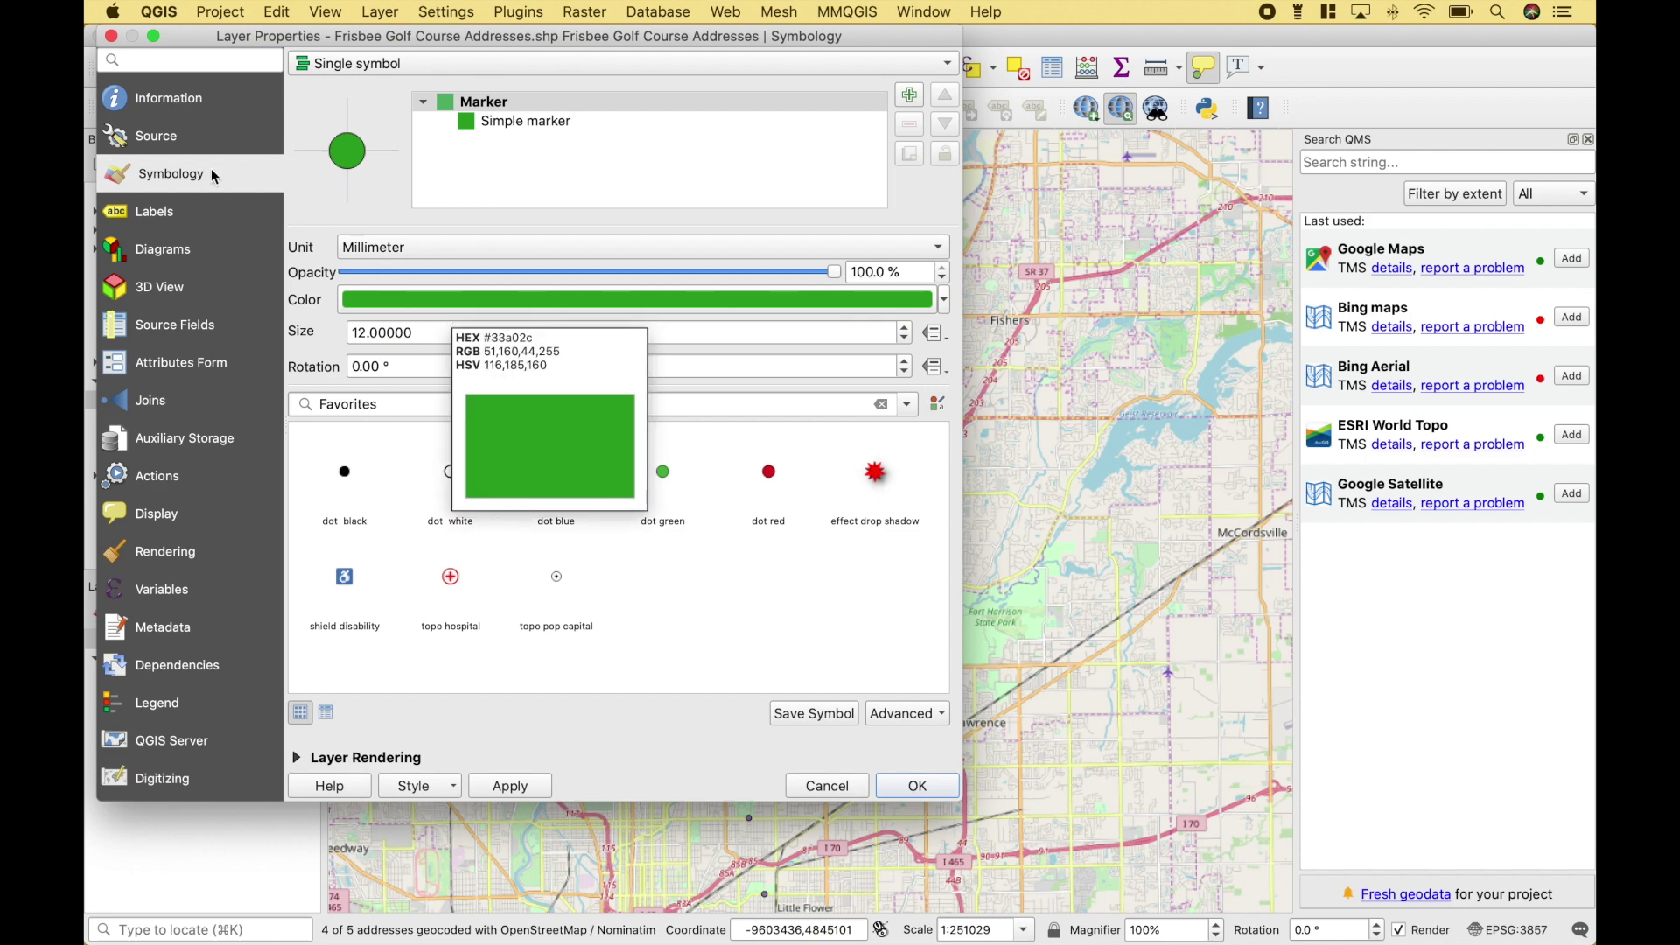
left_click(194, 222)
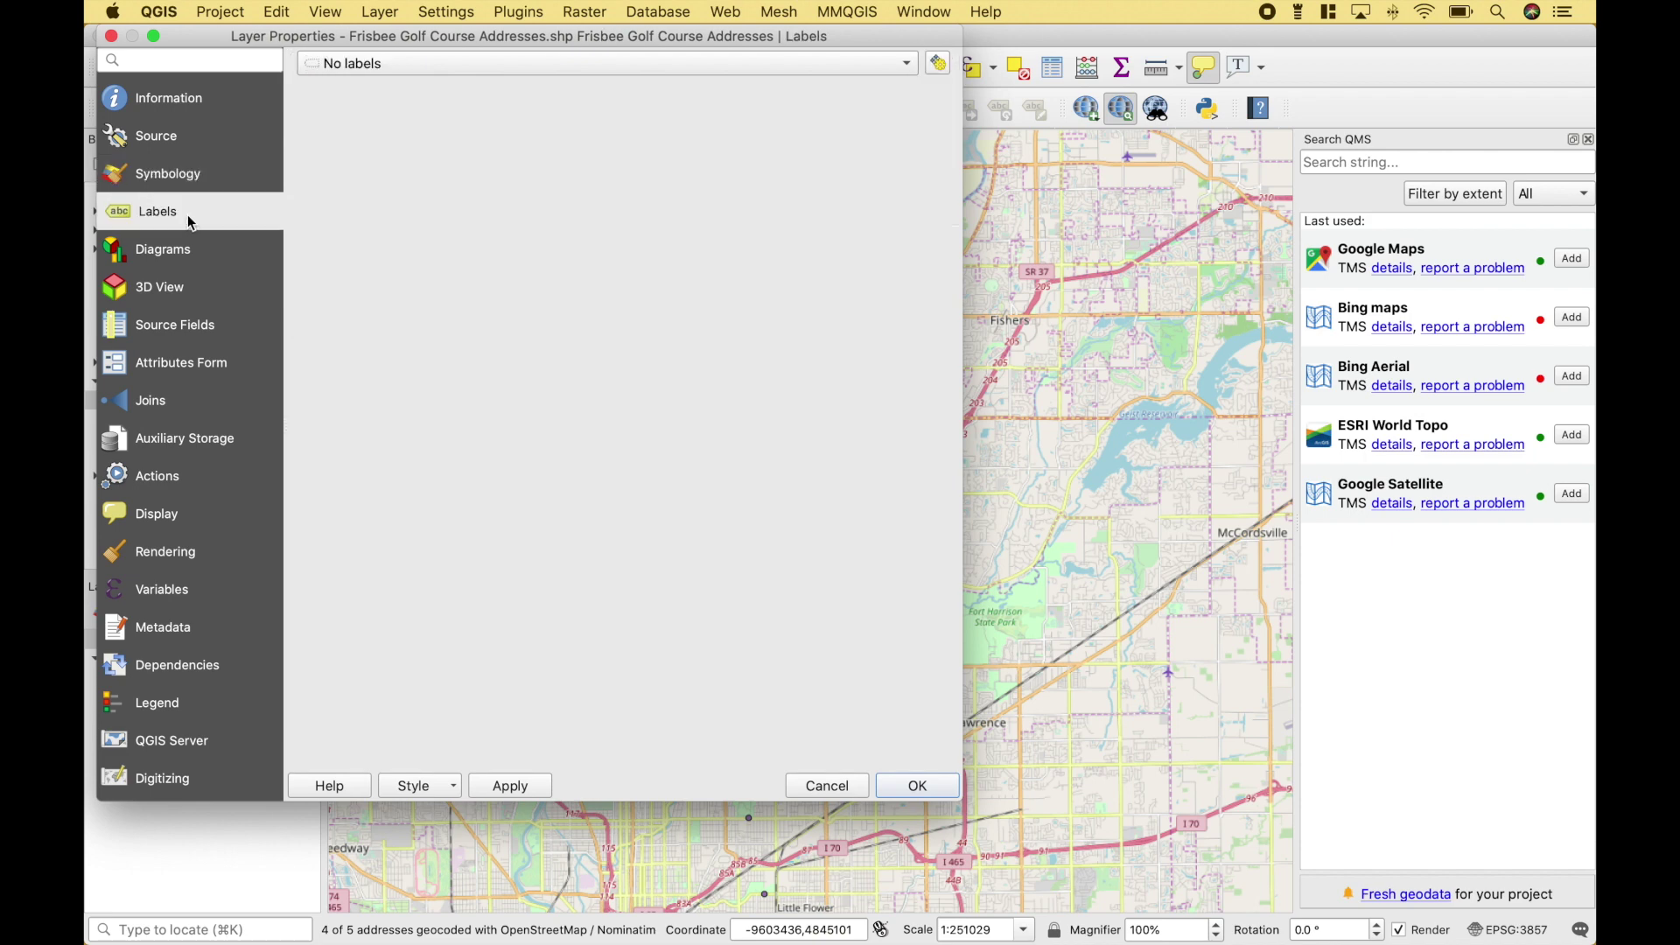
Label each course point with single labels from the Location field, then quit QGIS.
left_click(453, 65)
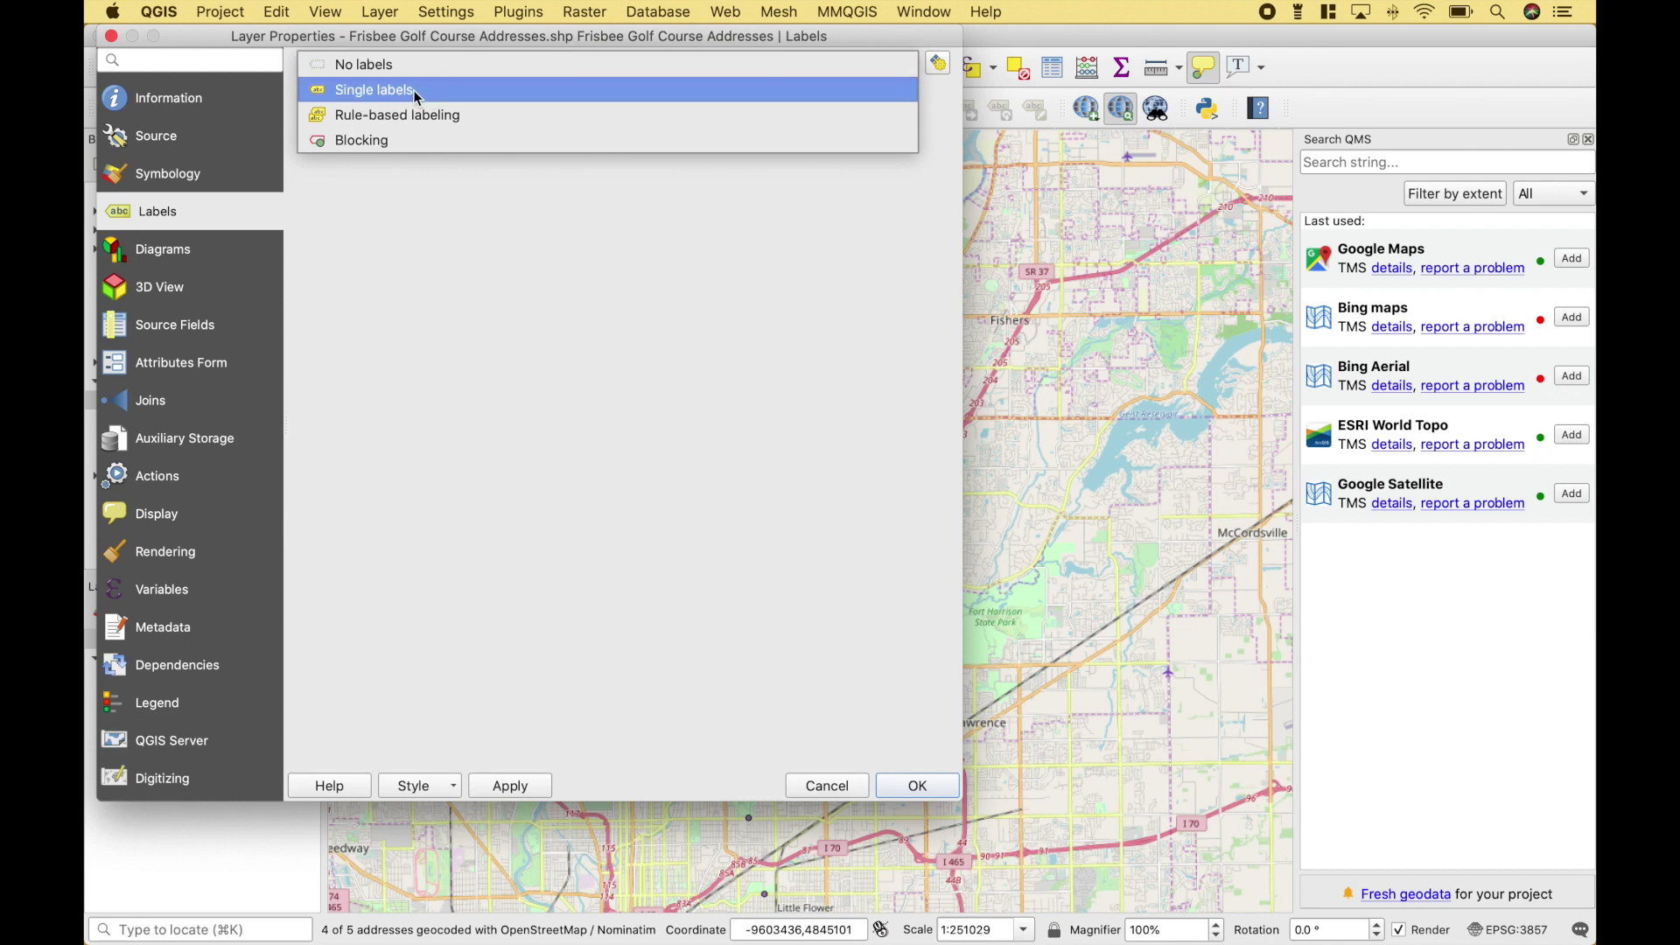
left_click(419, 91)
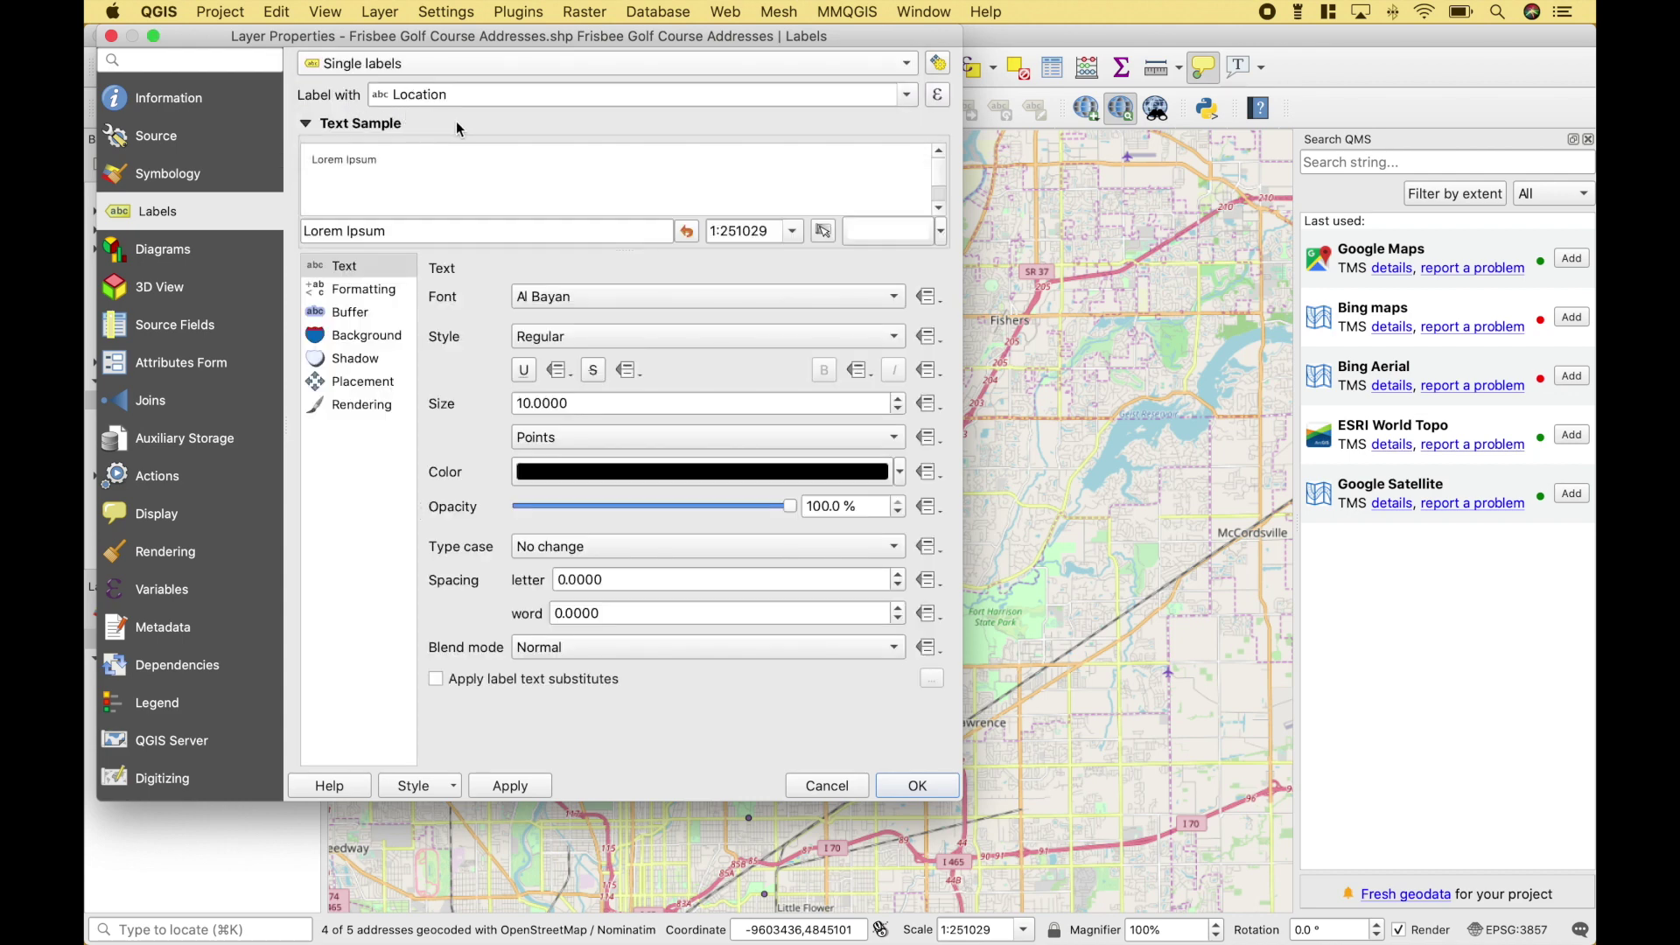
left_click(510, 785)
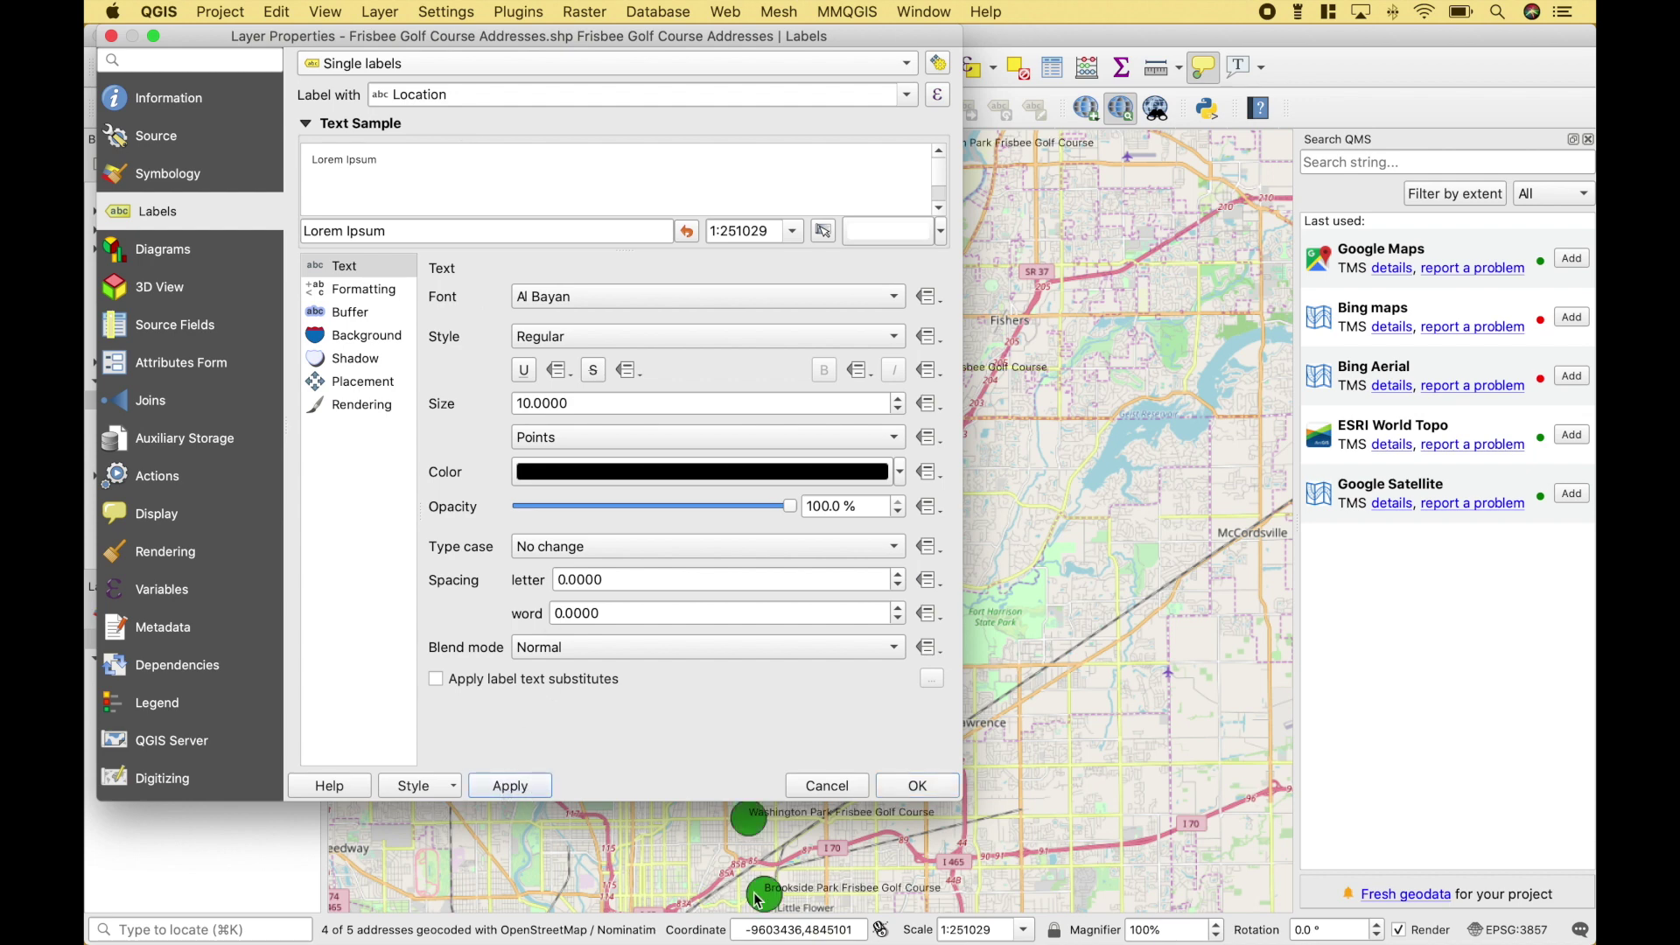
left_click(915, 785)
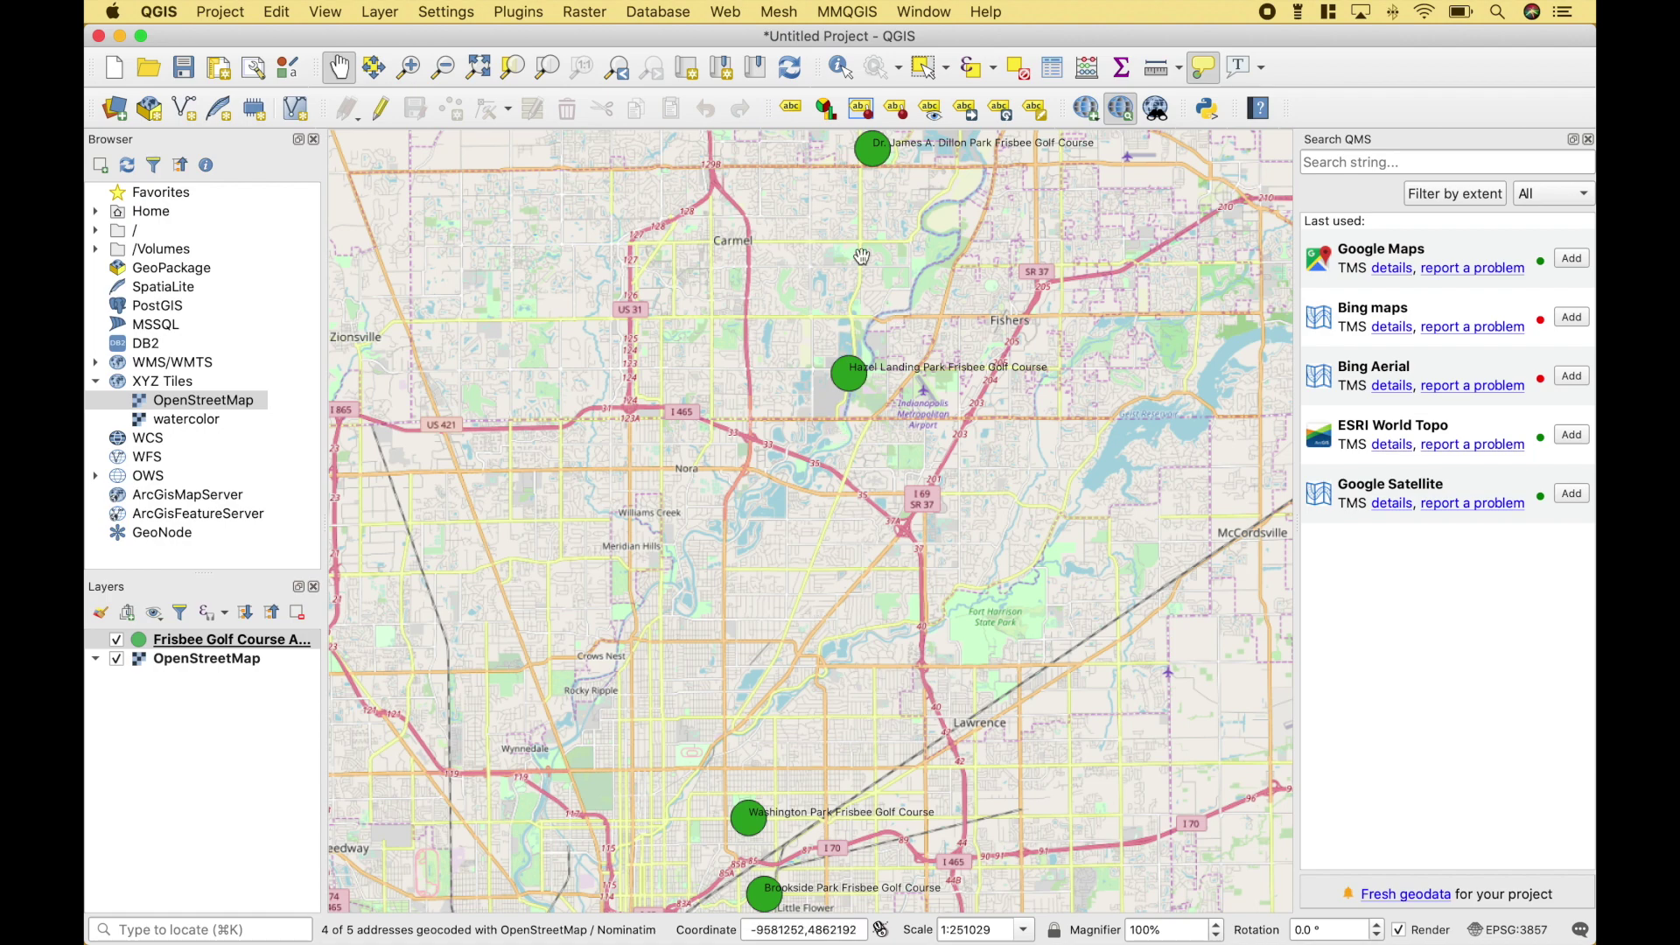
key("super+q")
Finish quitting QGIS, then look at Frisbee Golf Course Addresses.shp in the map folder and close Finder.
left_click(762, 500)
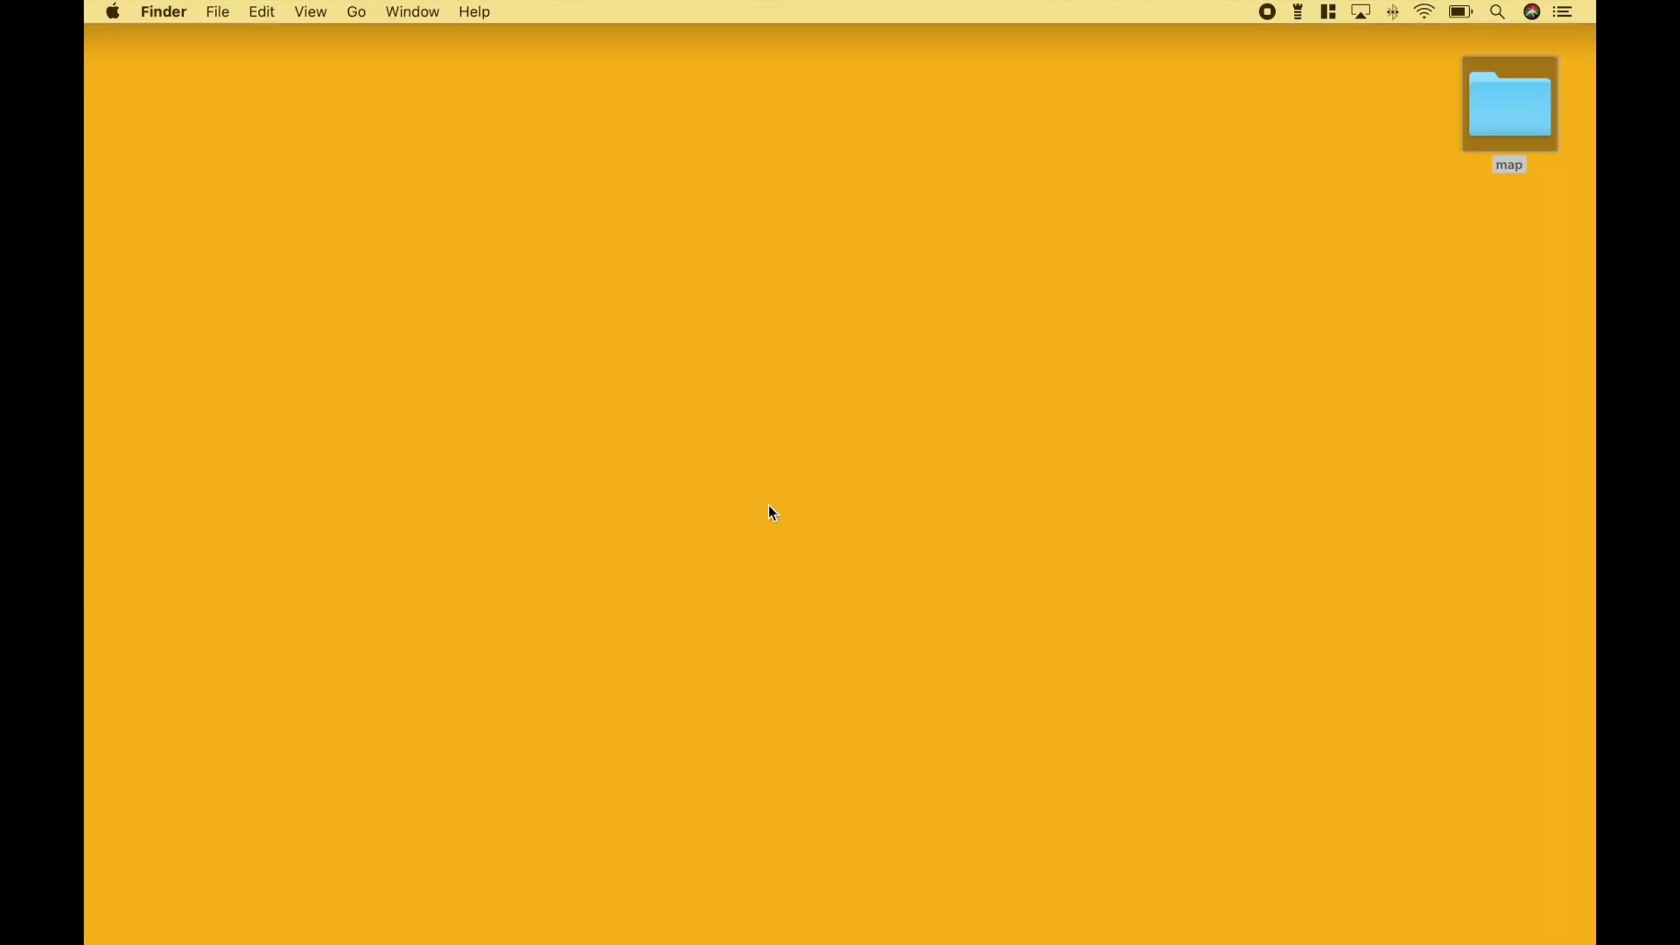
double_click(1505, 128)
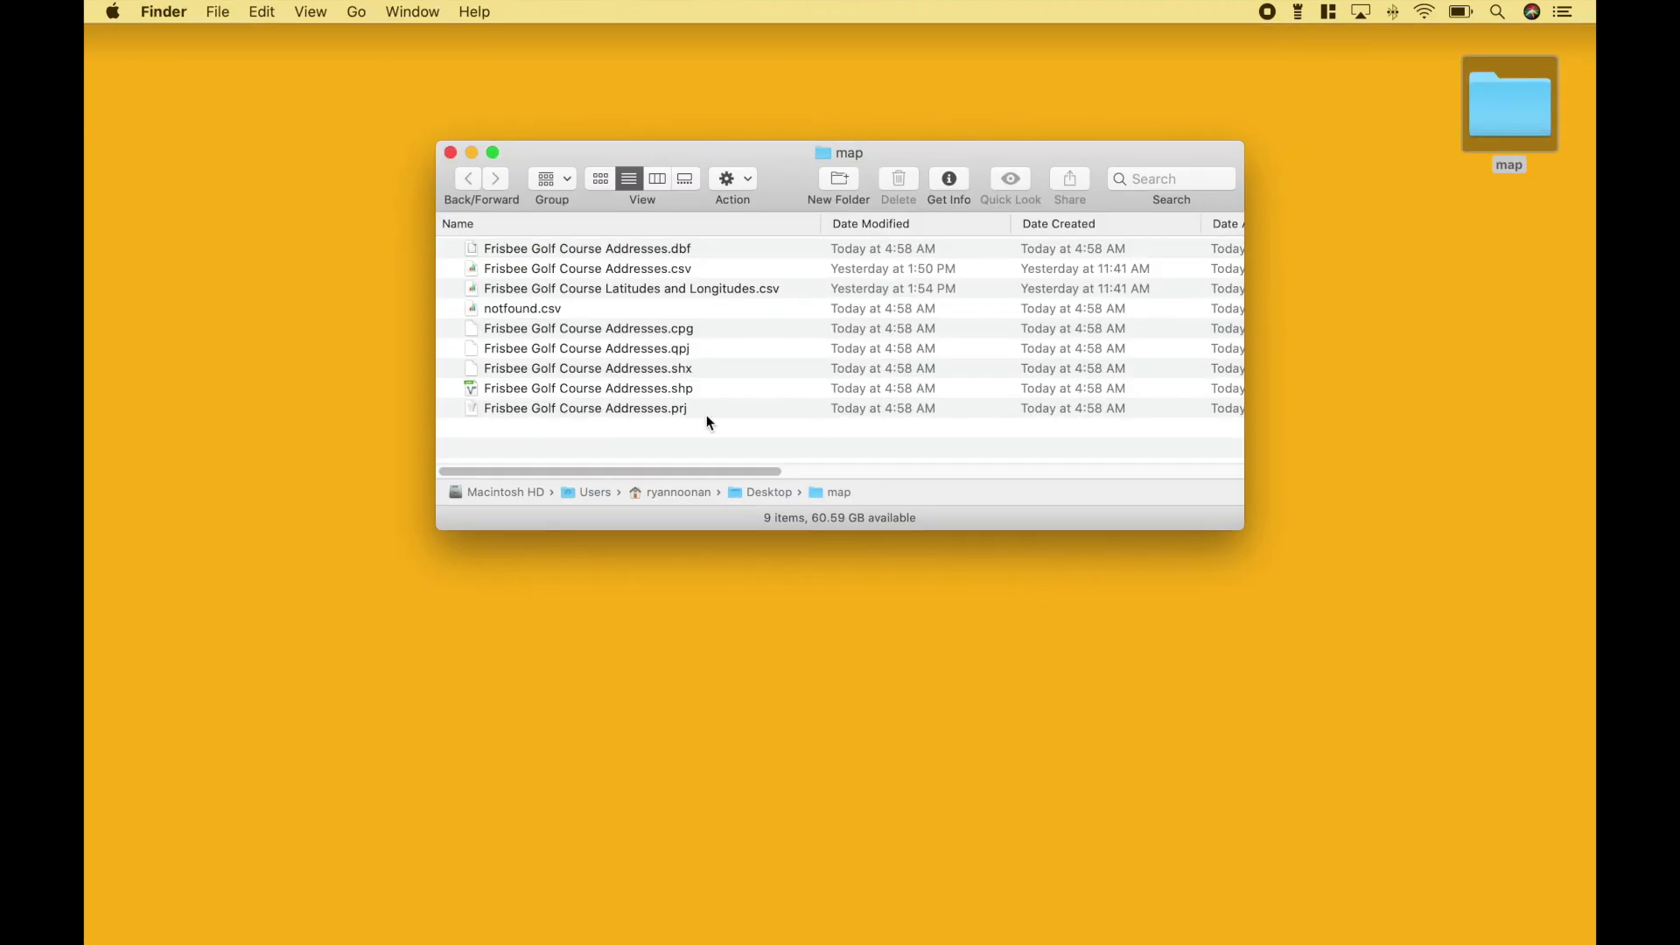
left_click(613, 390)
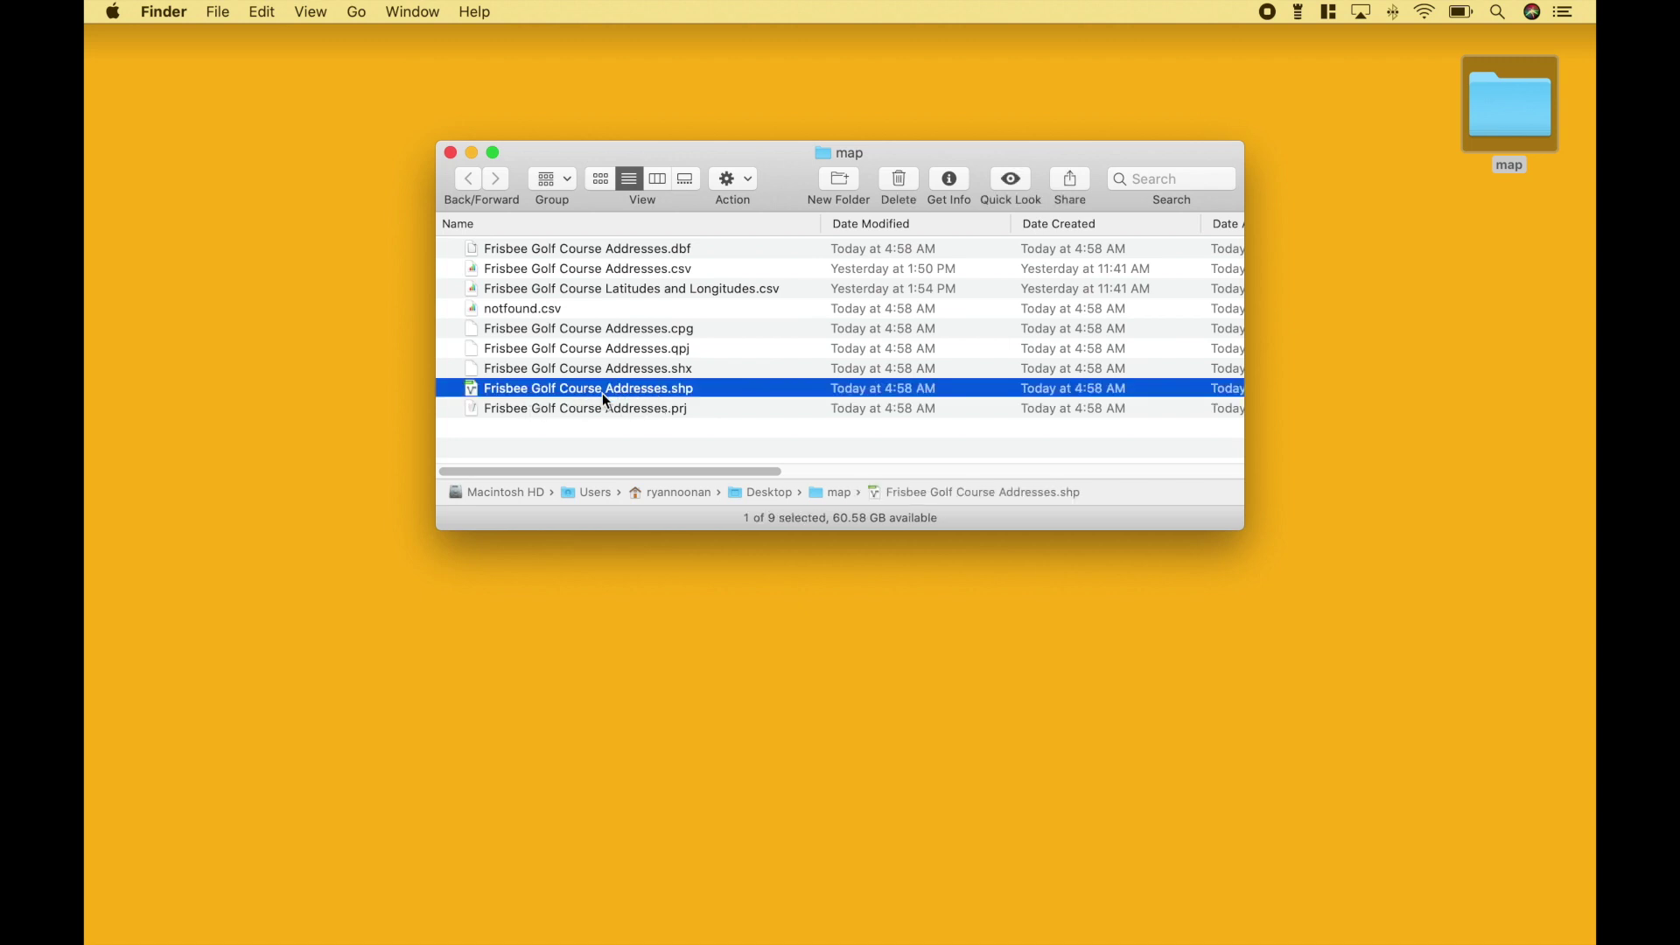
left_click(450, 154)
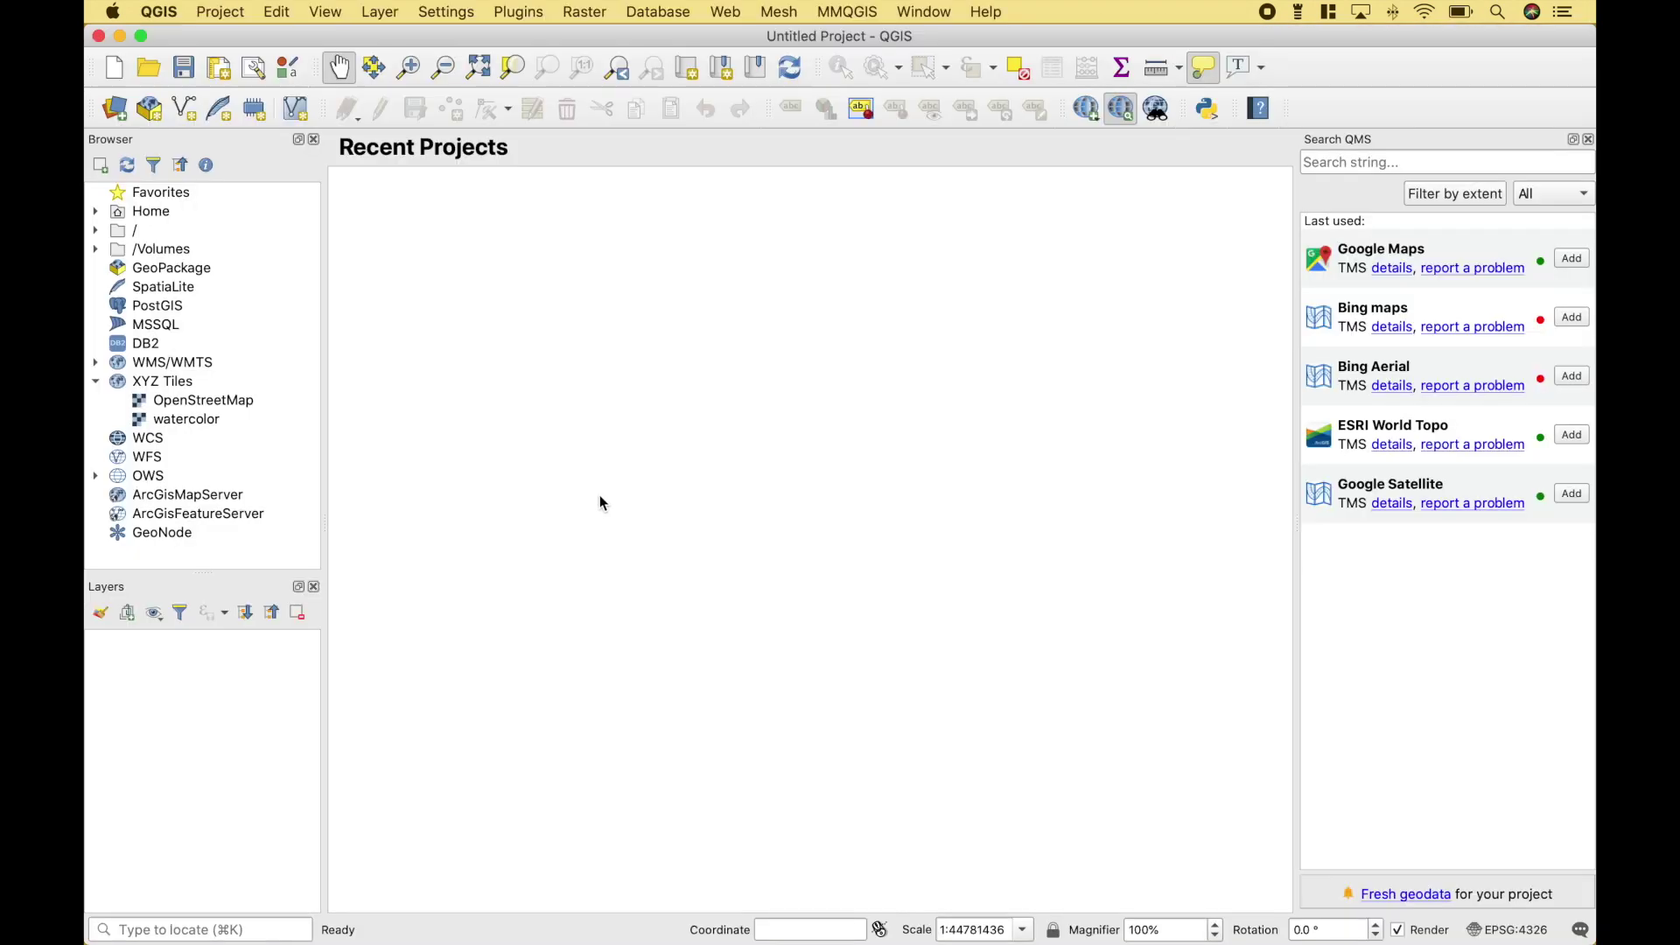
Add the OpenStreetMap XYZ basemap and Frisbee Golf Course Addresses.shp, then zoom to the course points.
double_click(250, 401)
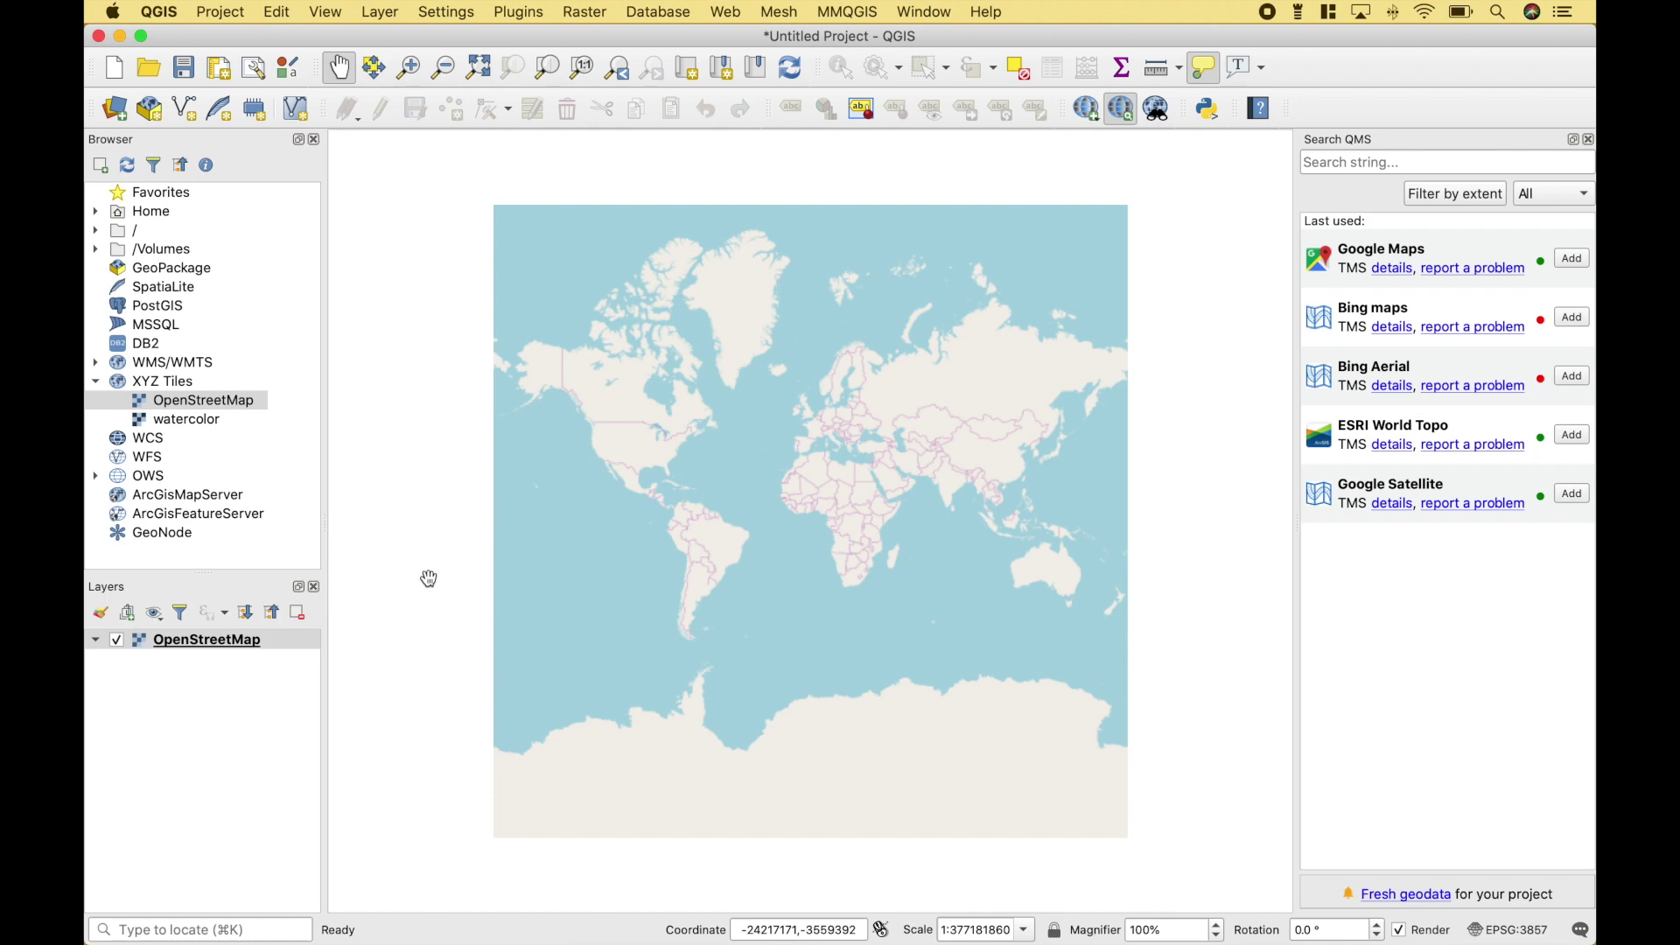
left_click(116, 110)
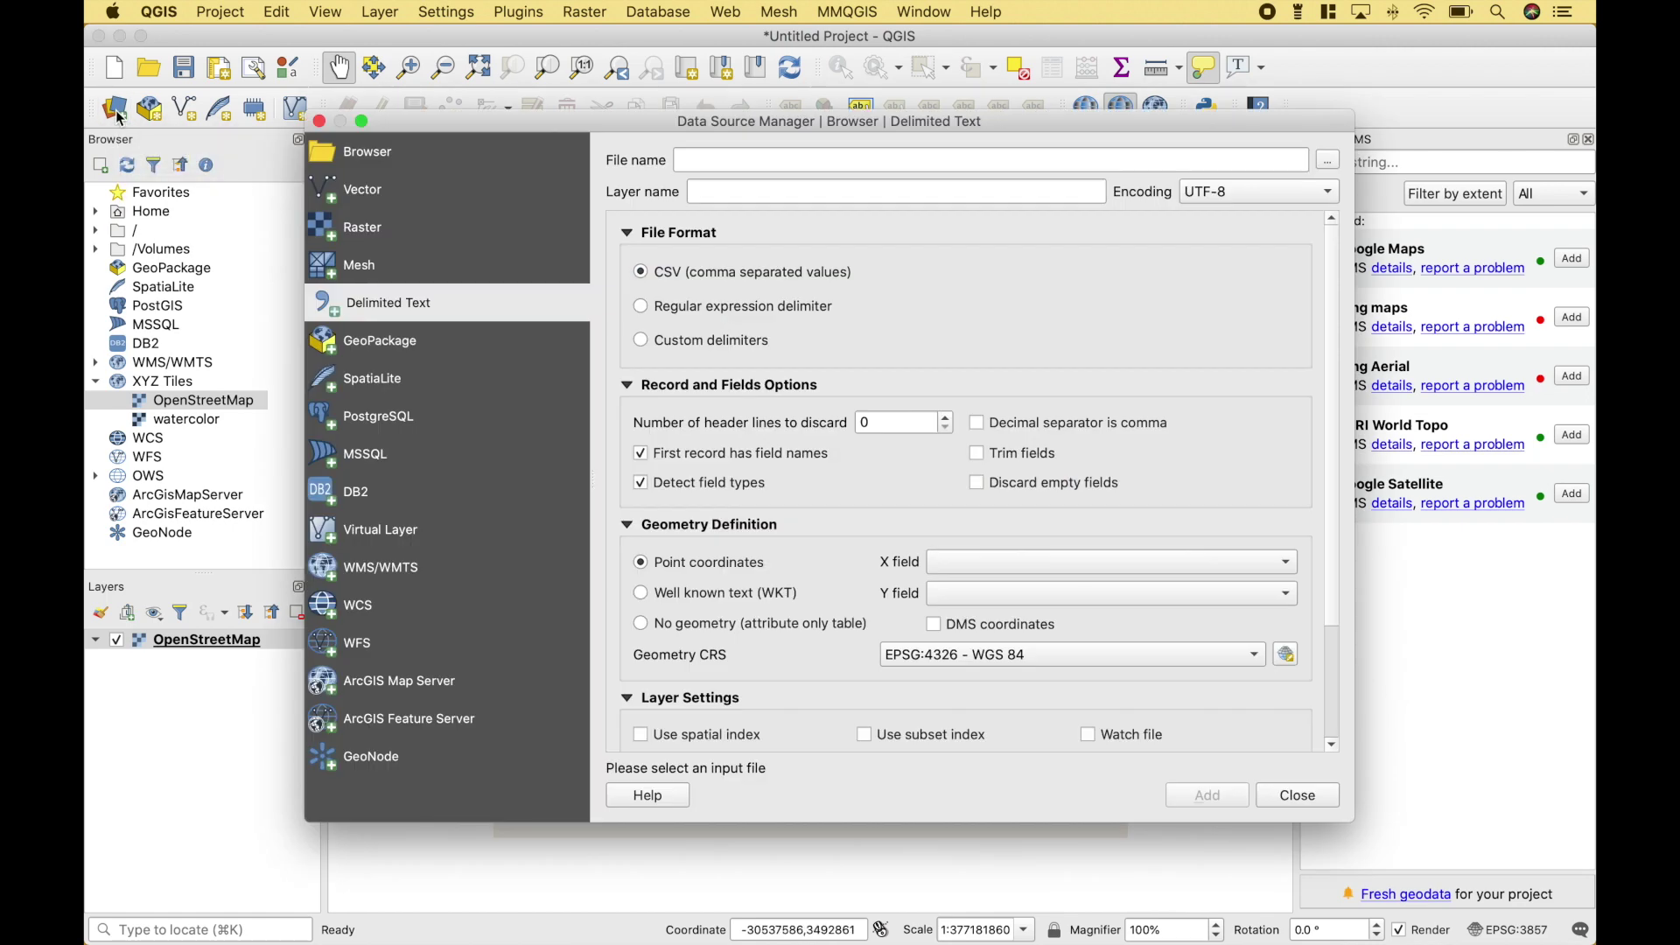
left_click(373, 199)
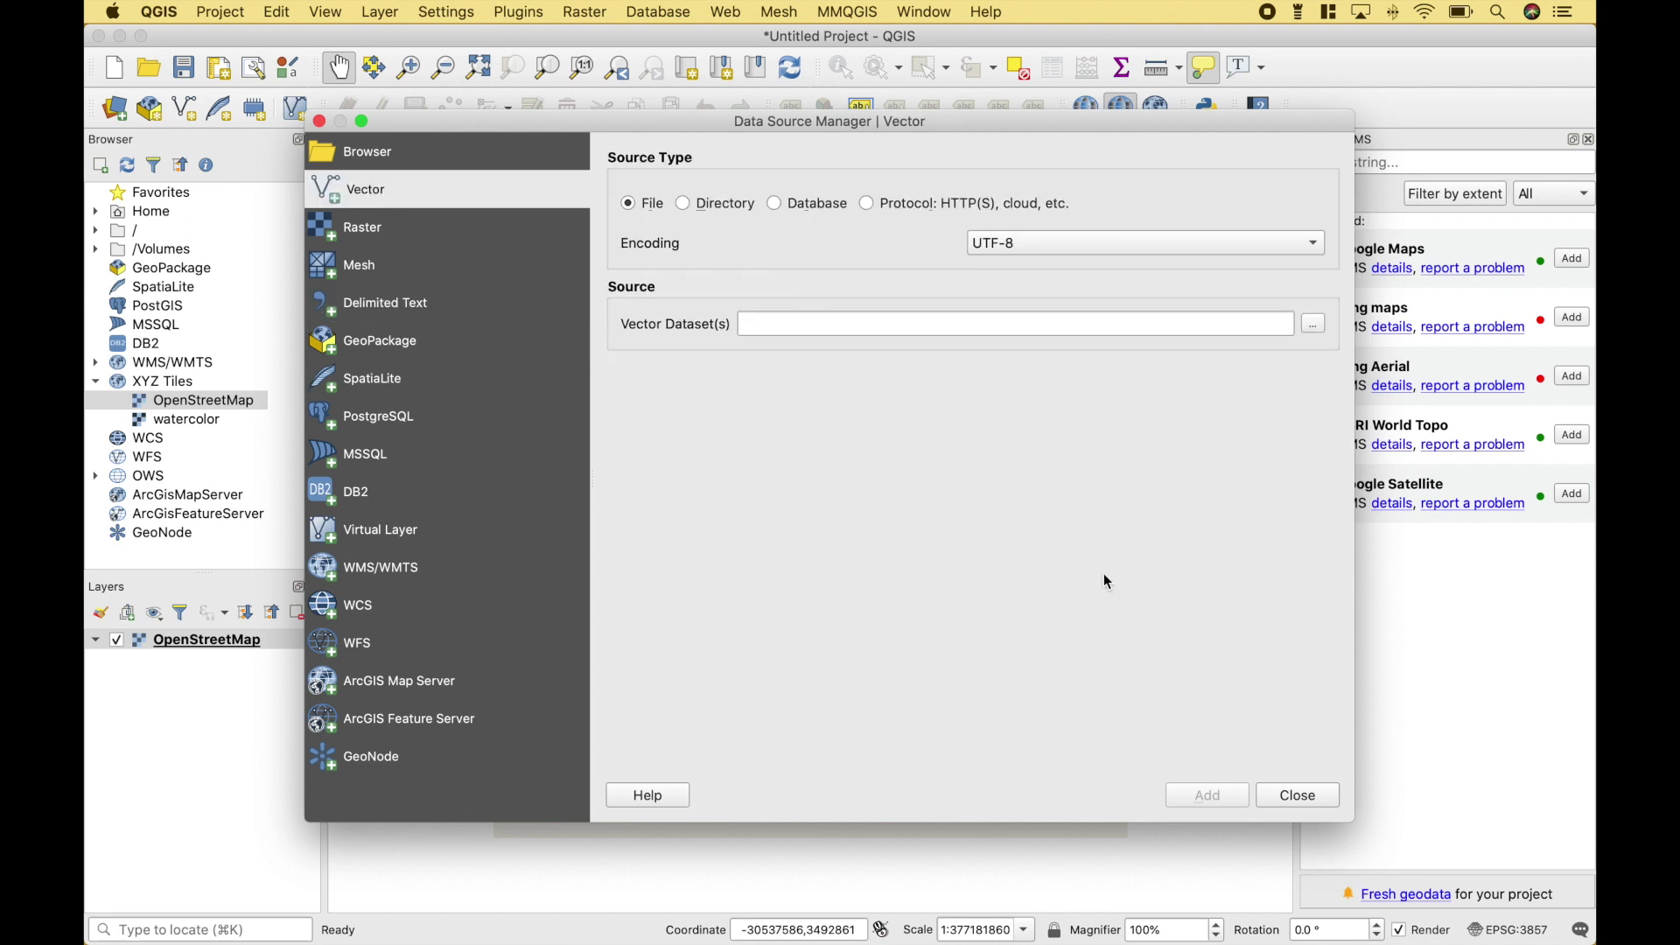
left_click(1315, 325)
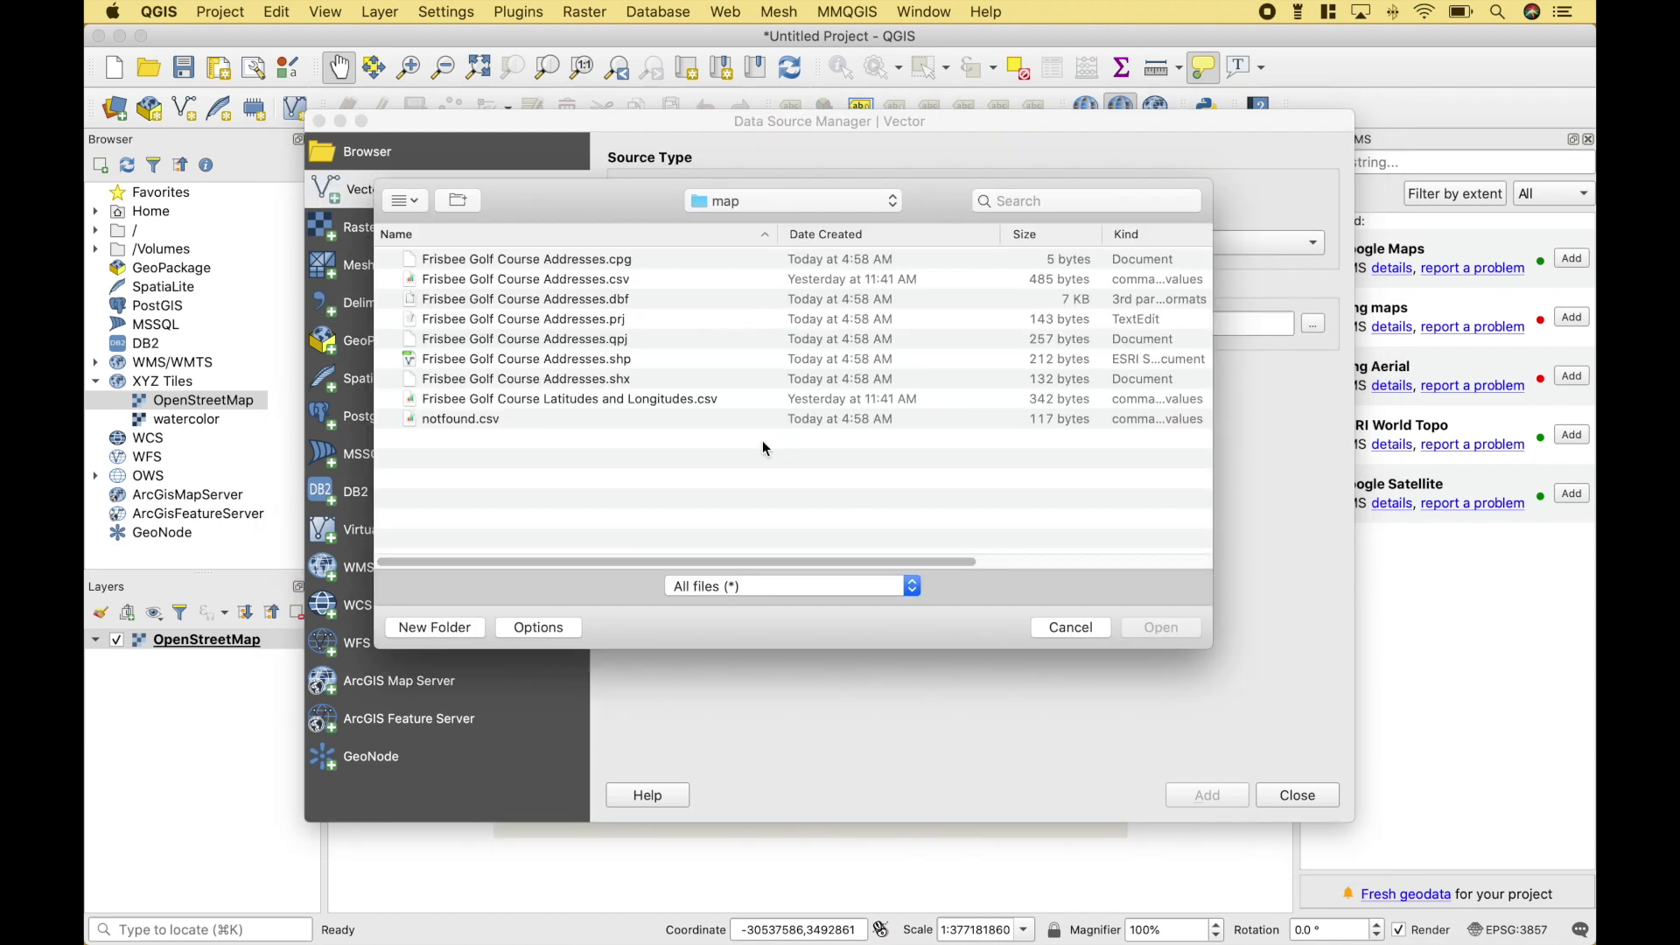
left_click(527, 362)
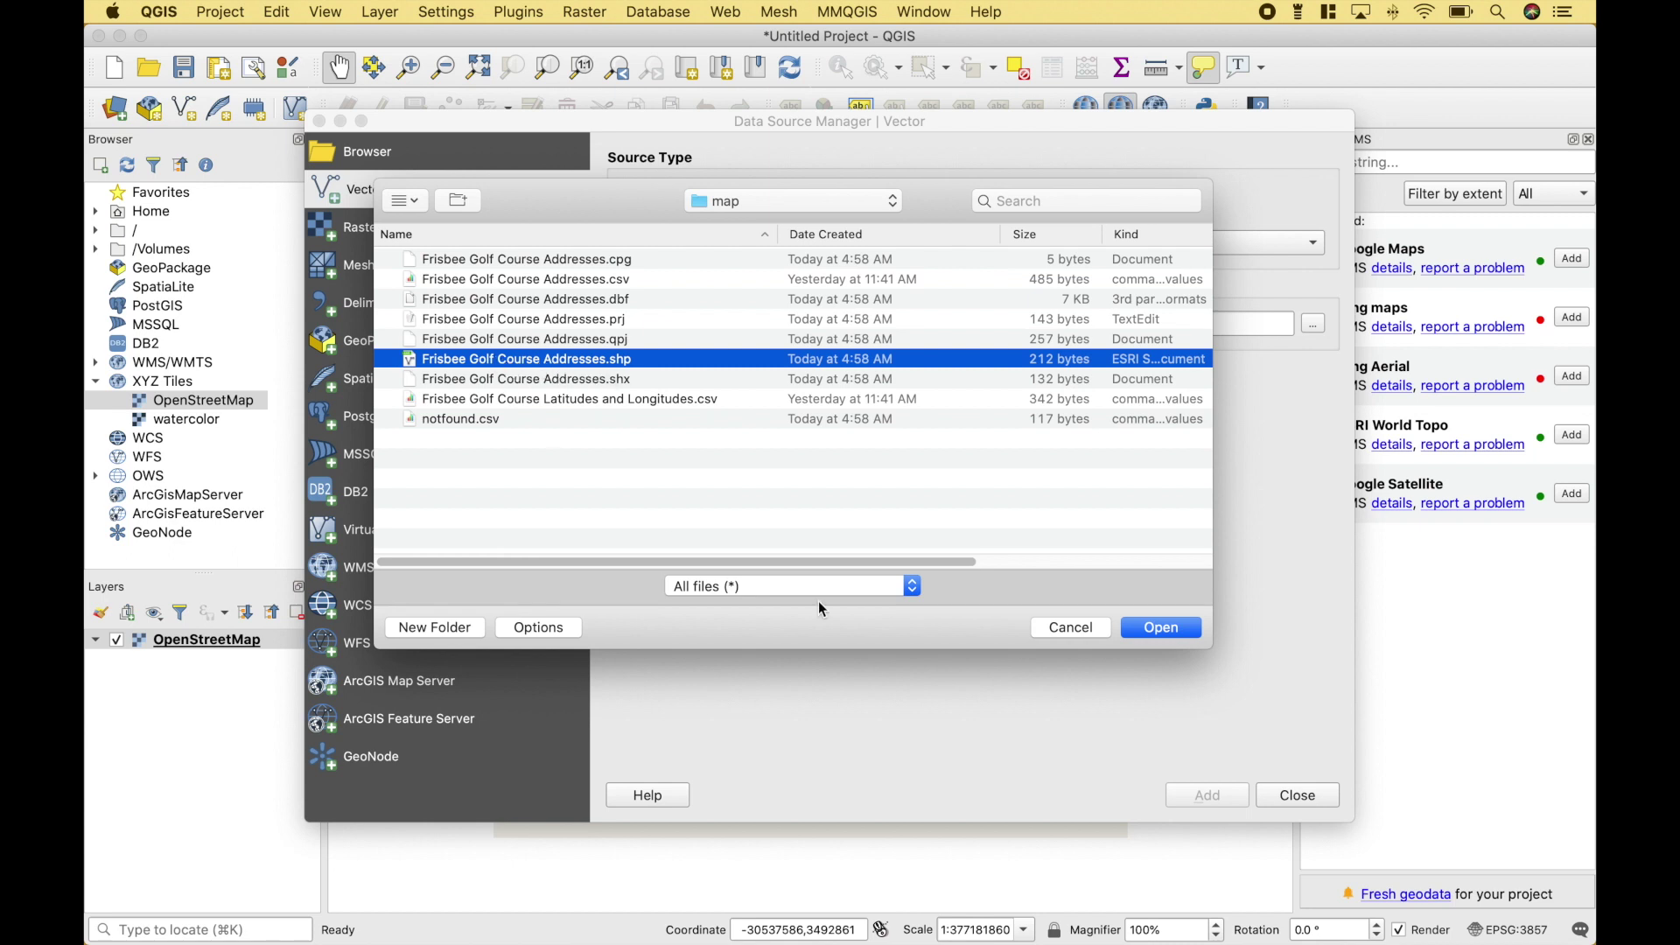
left_click(1149, 628)
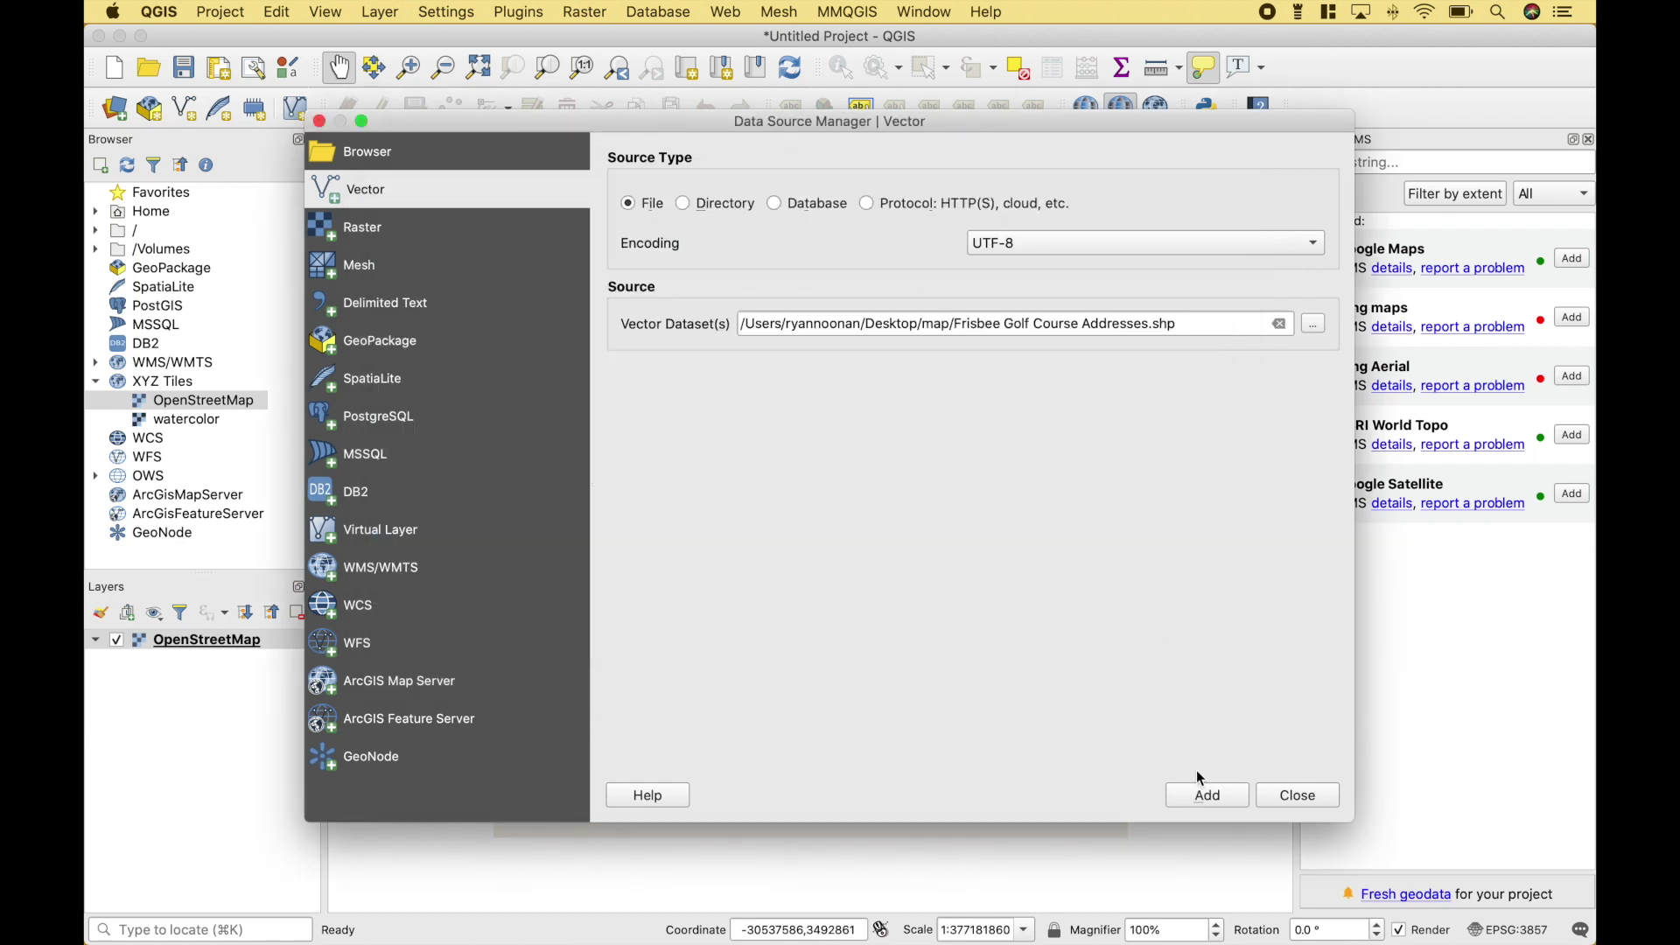
left_click(1205, 802)
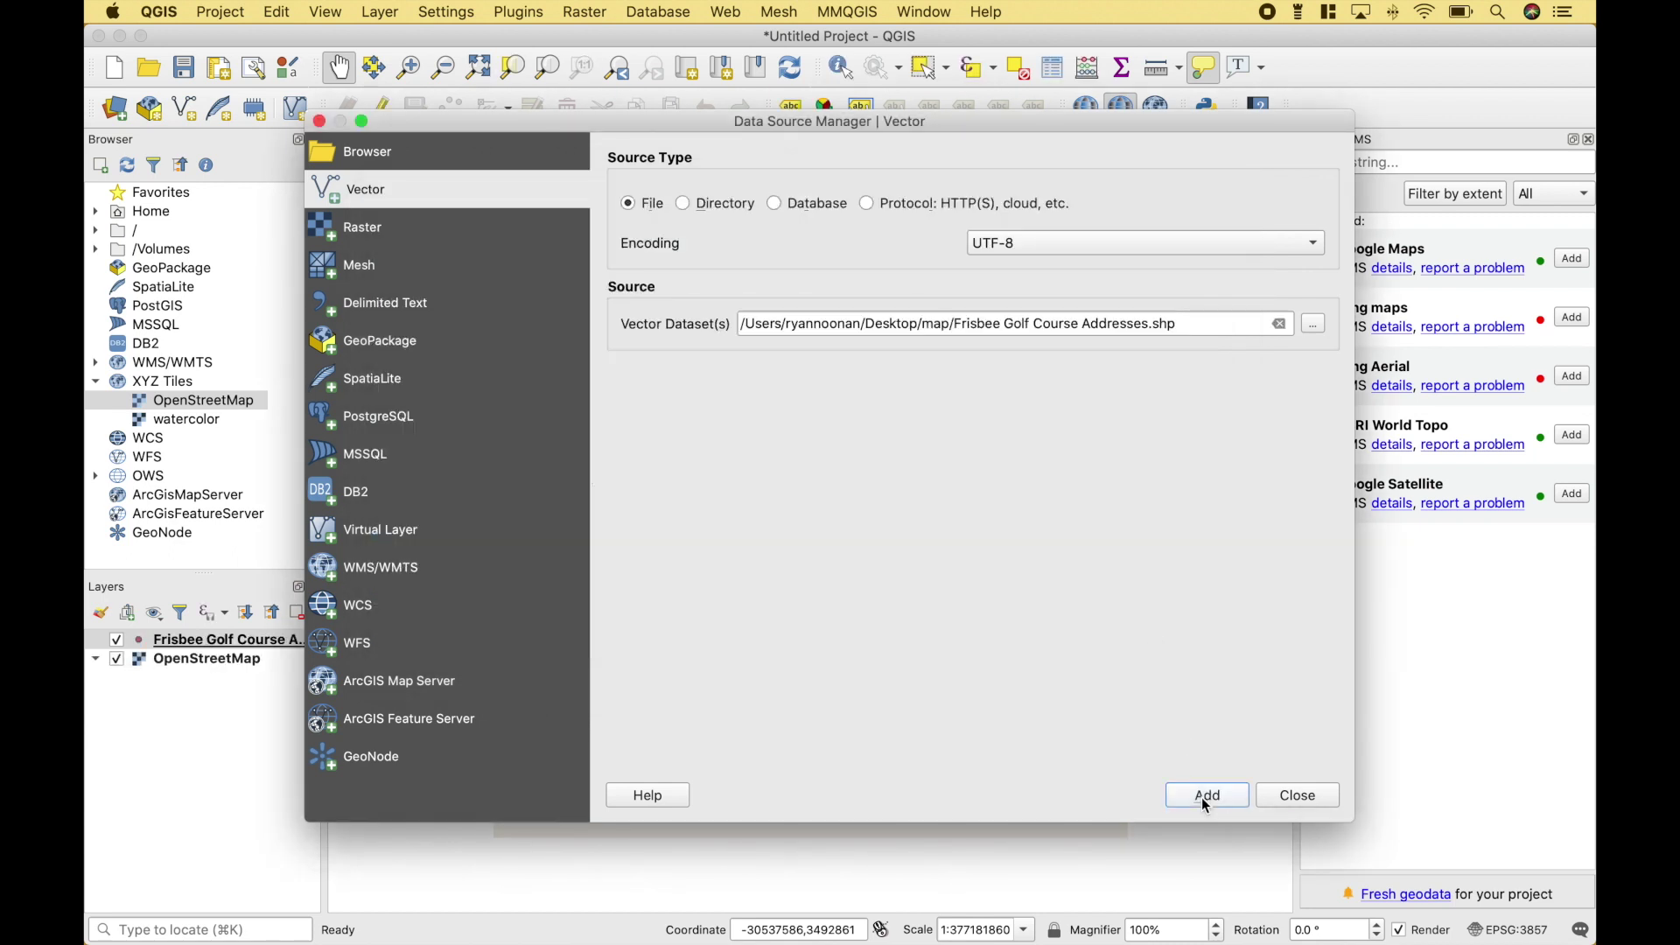
left_click(1307, 802)
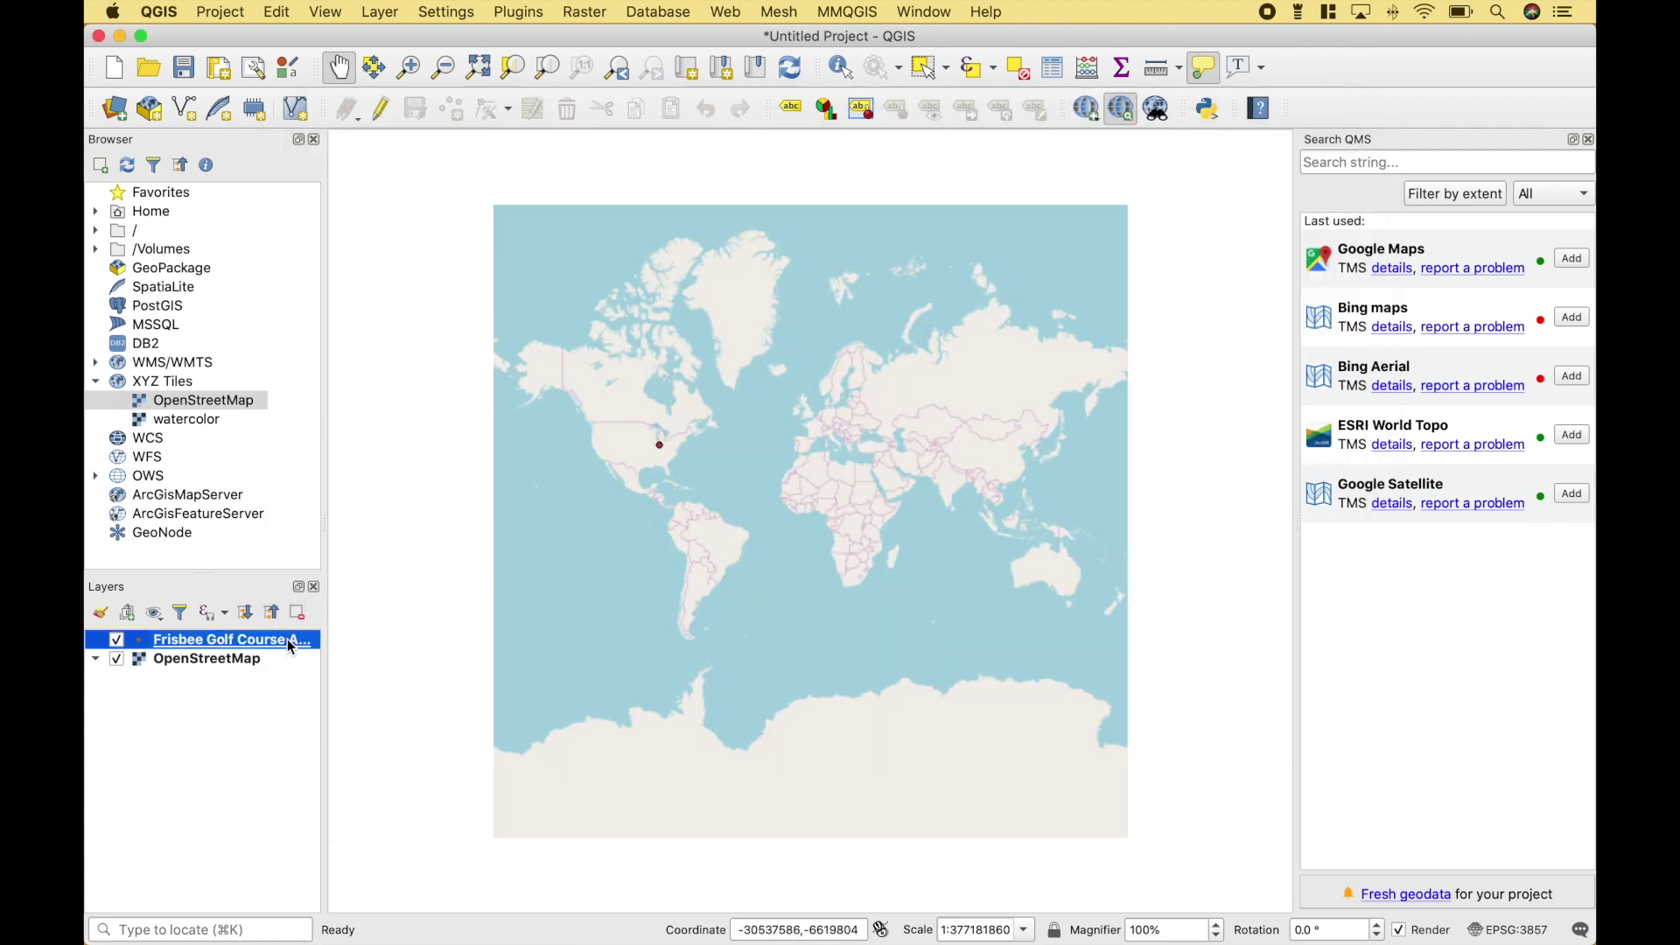
left_click(547, 74)
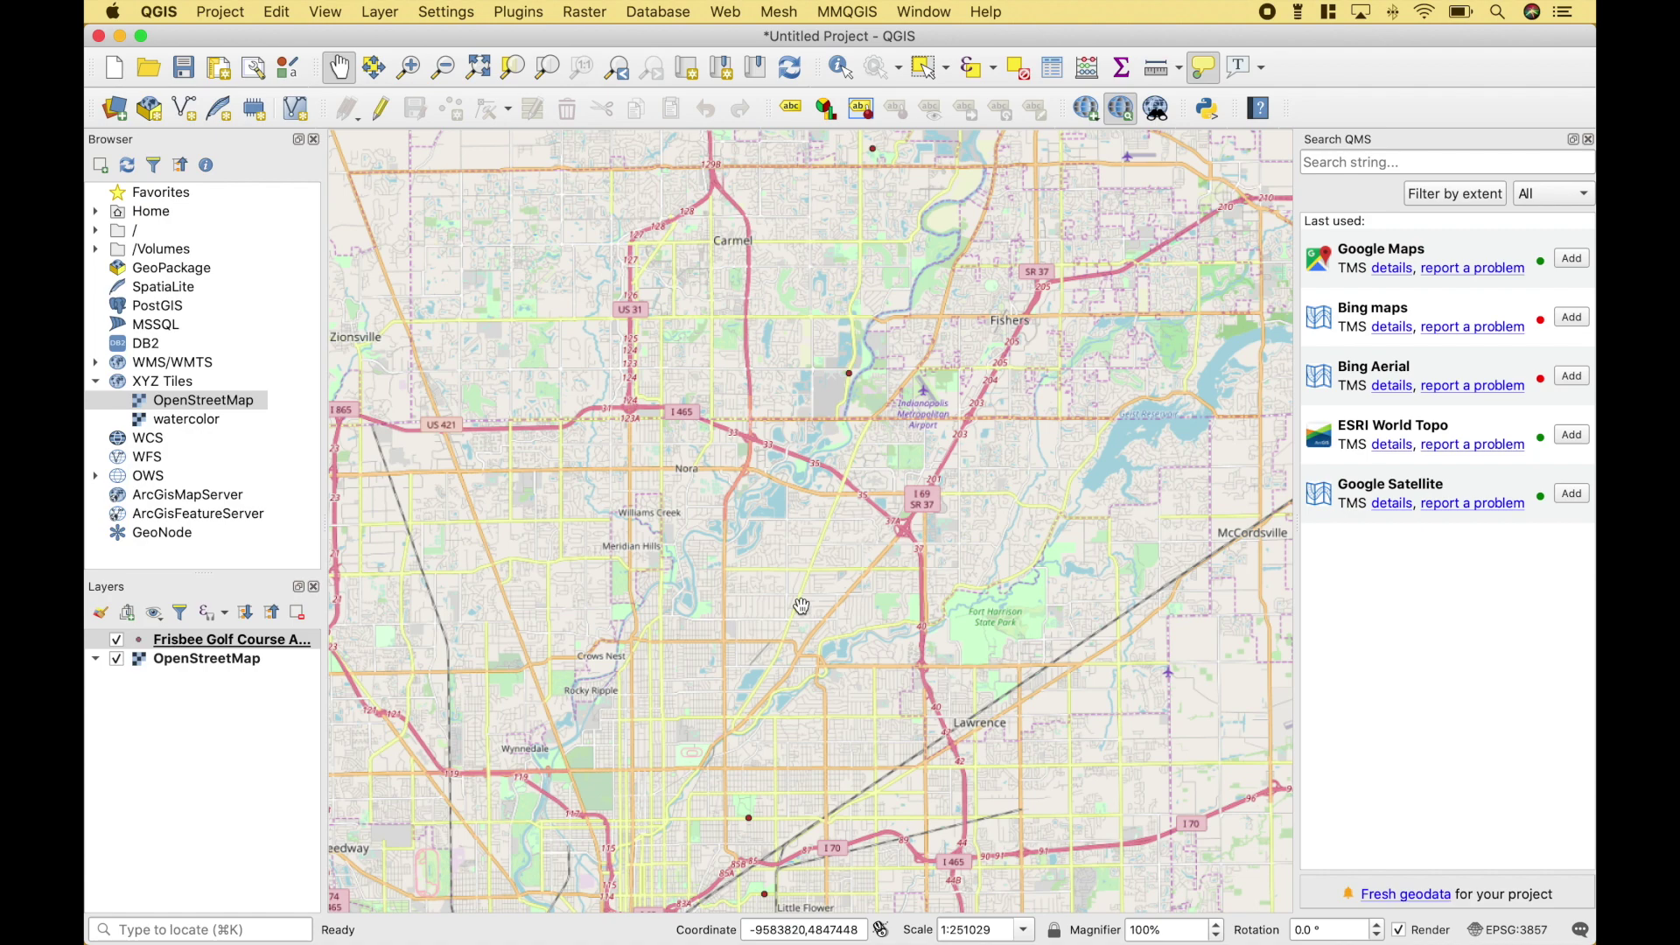
Quit QGIS with Cmd+Q, discarding the unsaved project.
key("super+q")
left_click(767, 501)
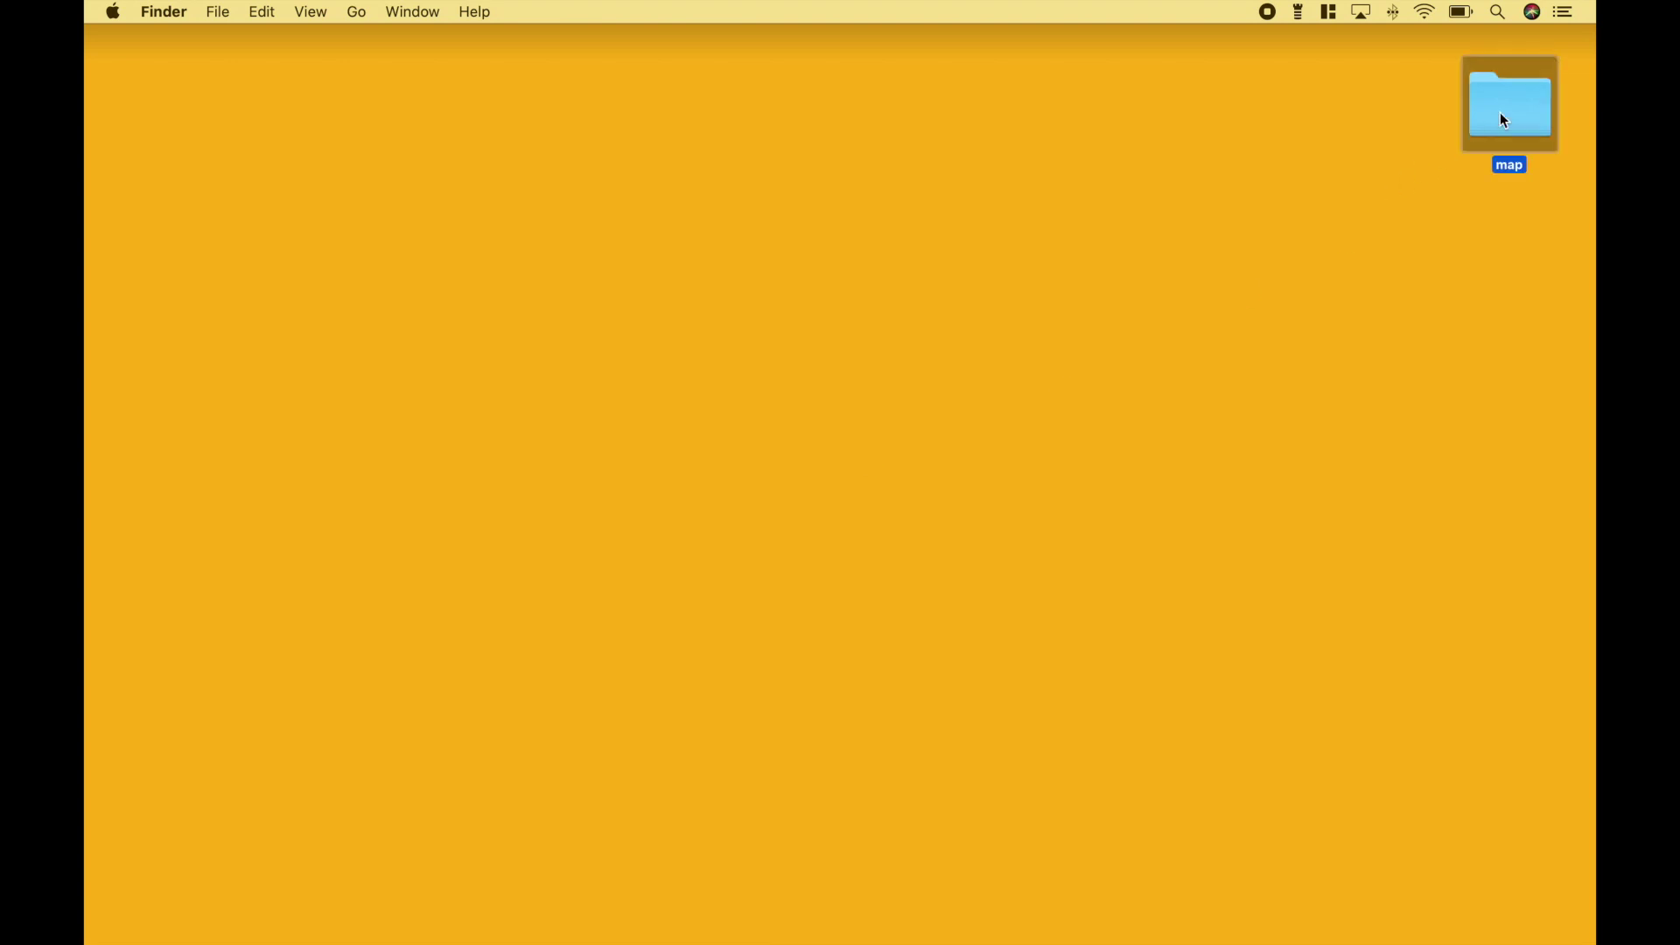
Quick Look Frisbee Golf Course Latitudes and Longitudes.csv to see the five courses' coordinates.
left_click(647, 288)
key("space")
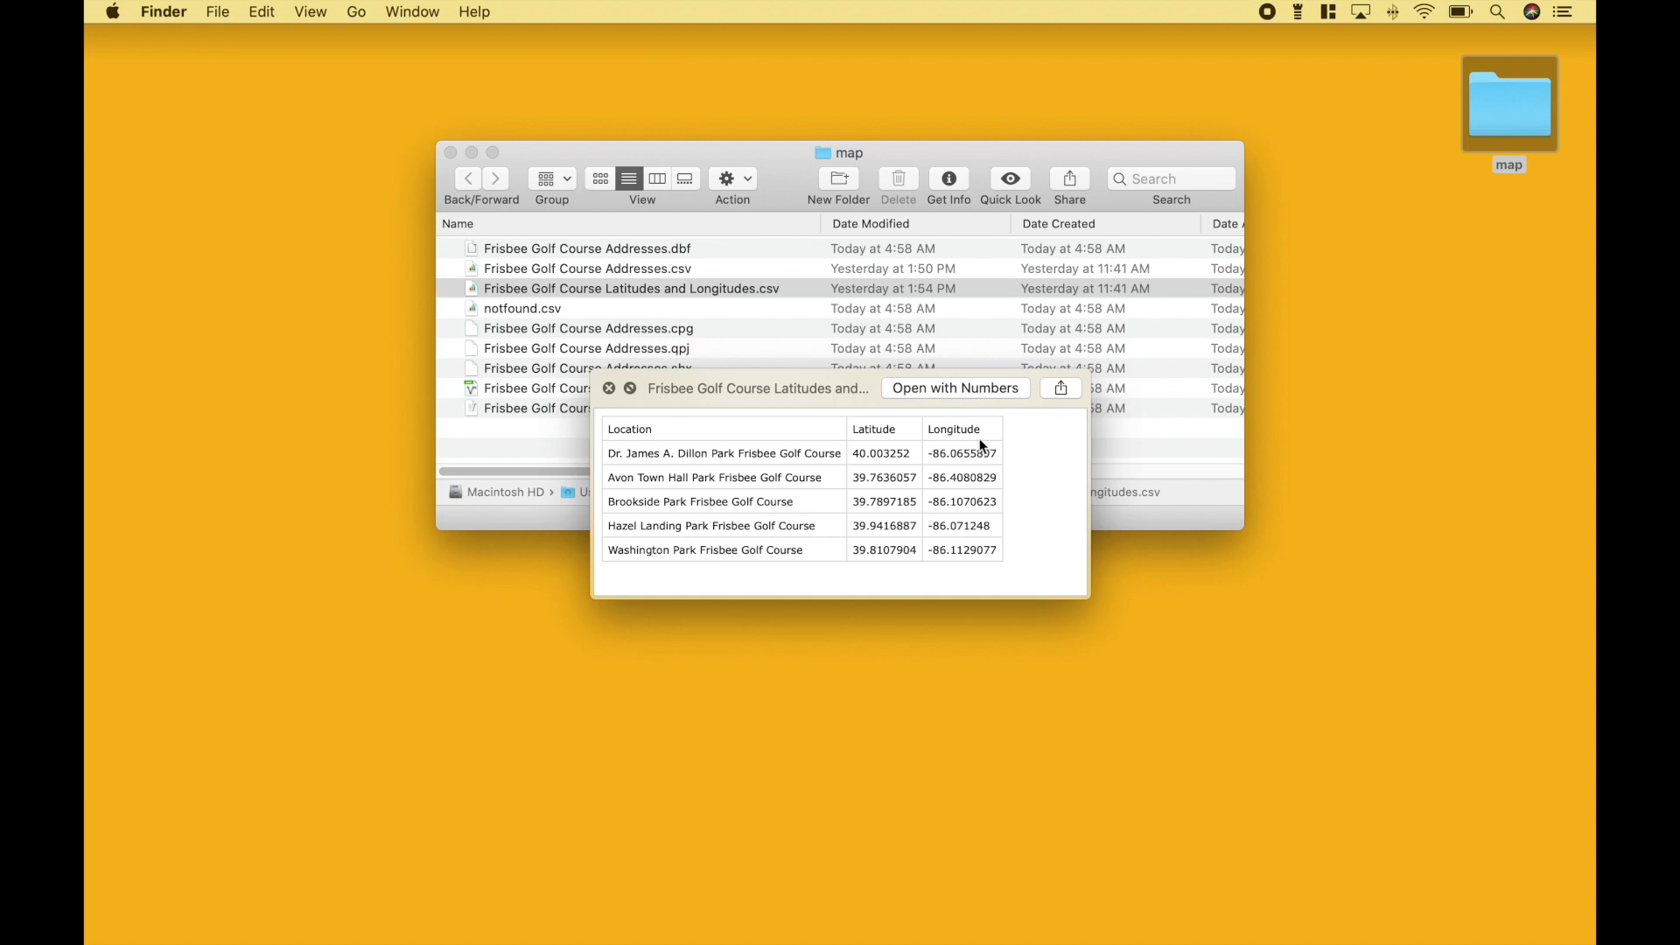
key("space")
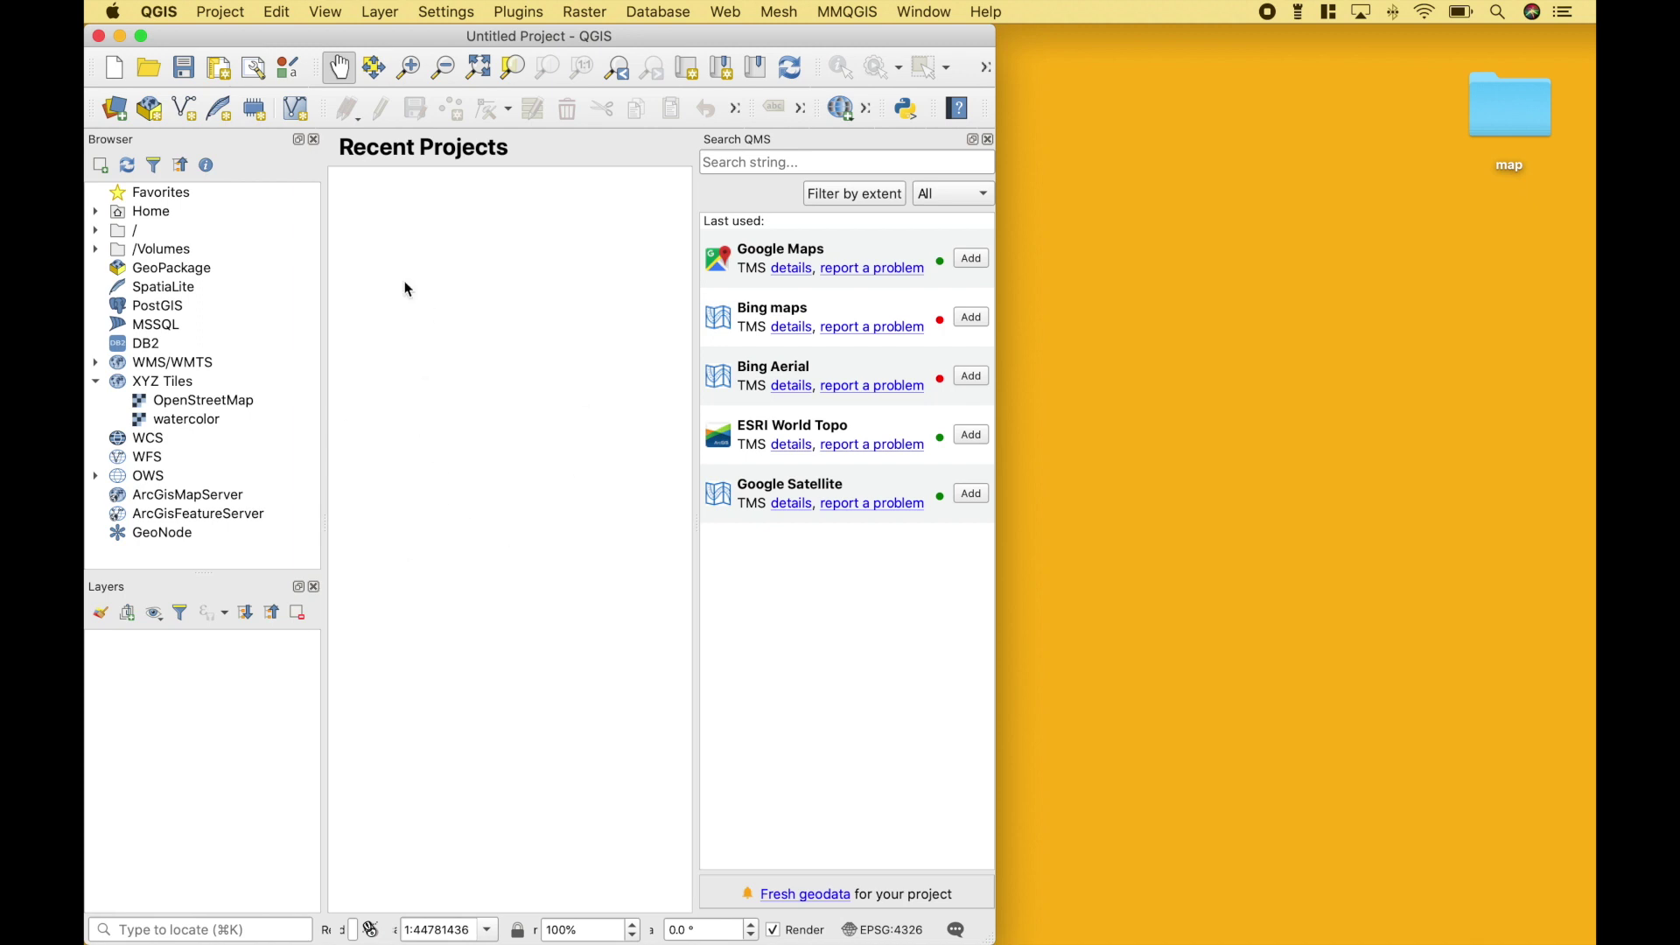
Drag Frisbee Golf Course Addresses.shp from the map folder into the QGIS Layers panel.
left_click(115, 108)
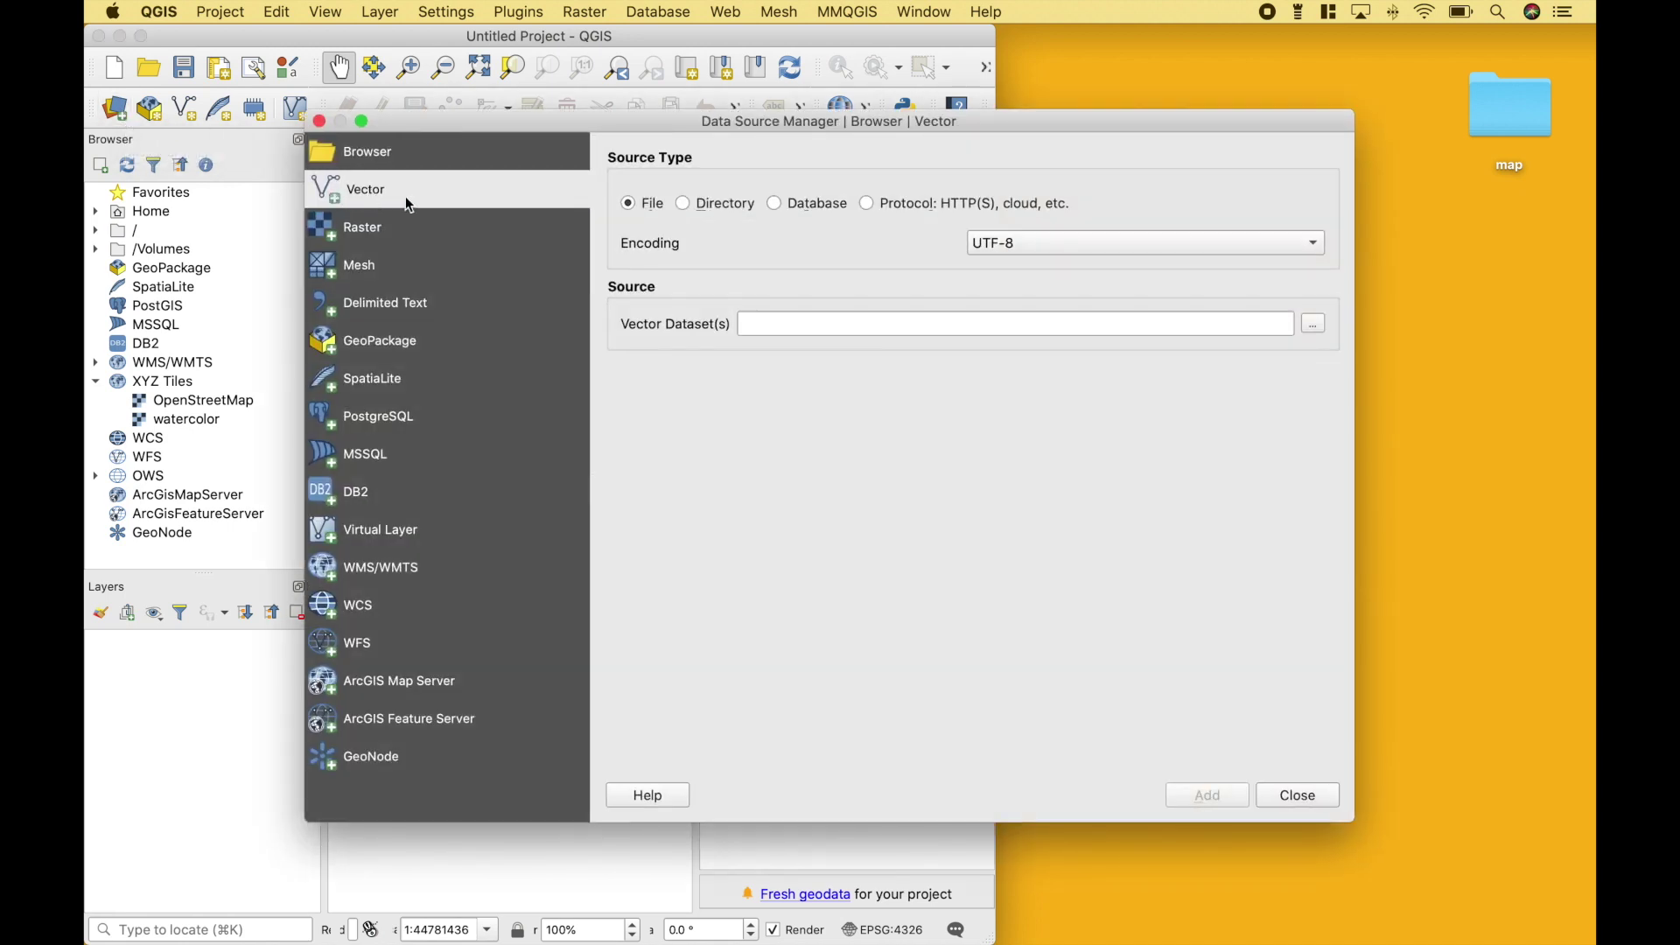
left_click(1321, 794)
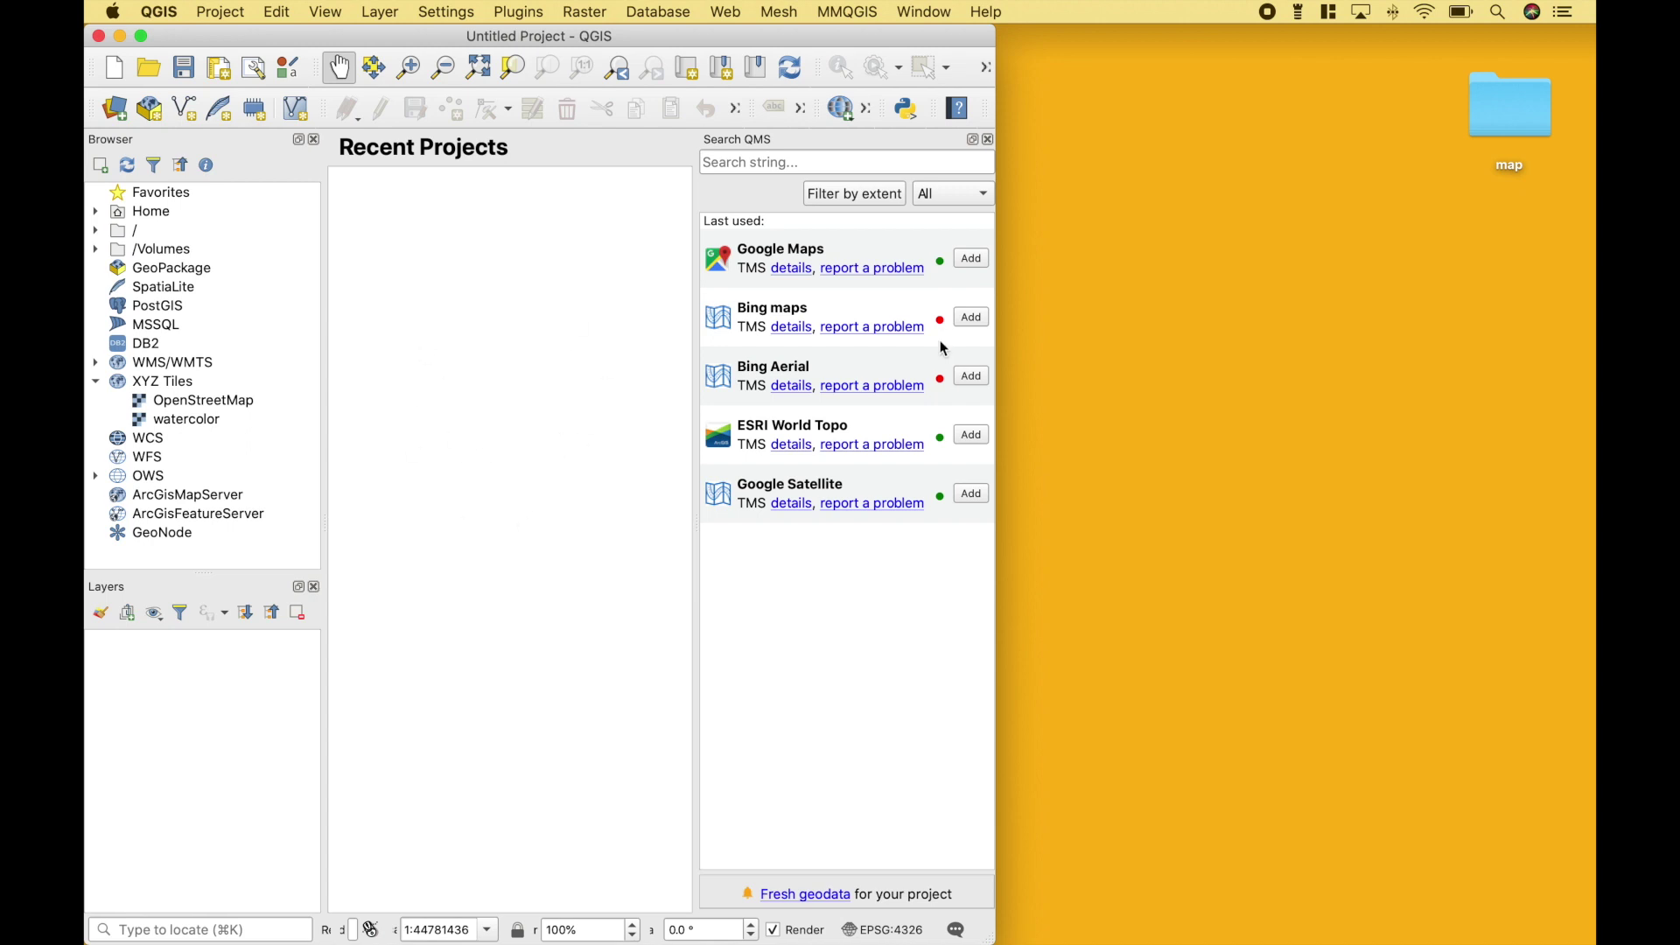
double_click(1514, 139)
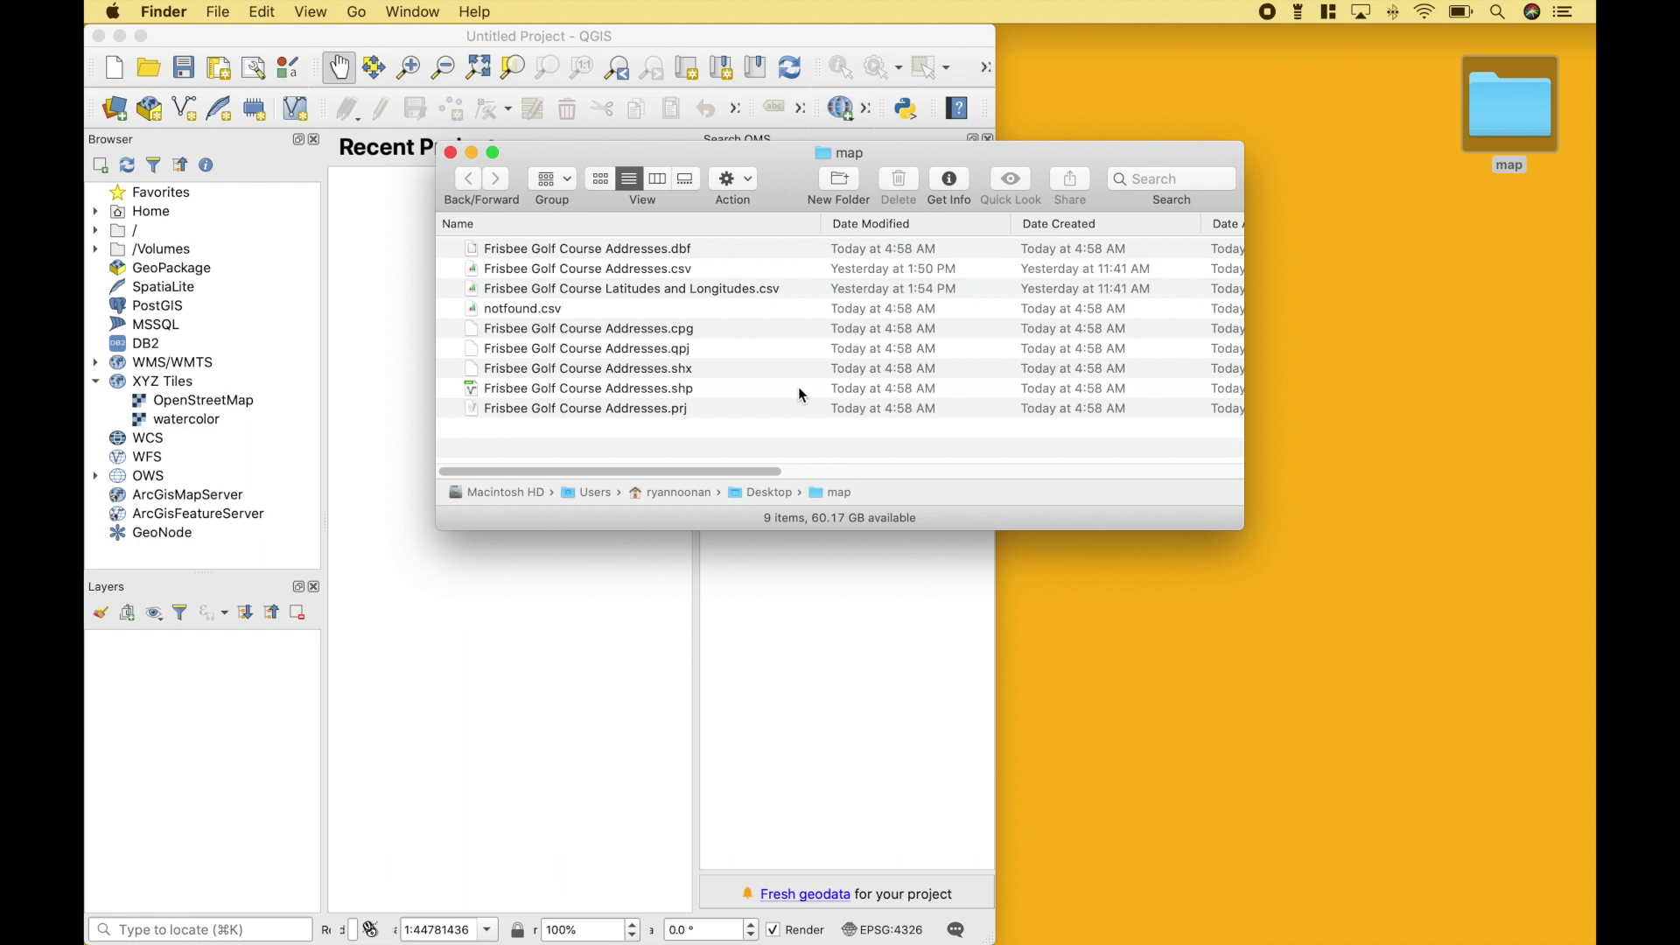
left_click(622, 392)
left_click_drag(620, 392, 210, 690)
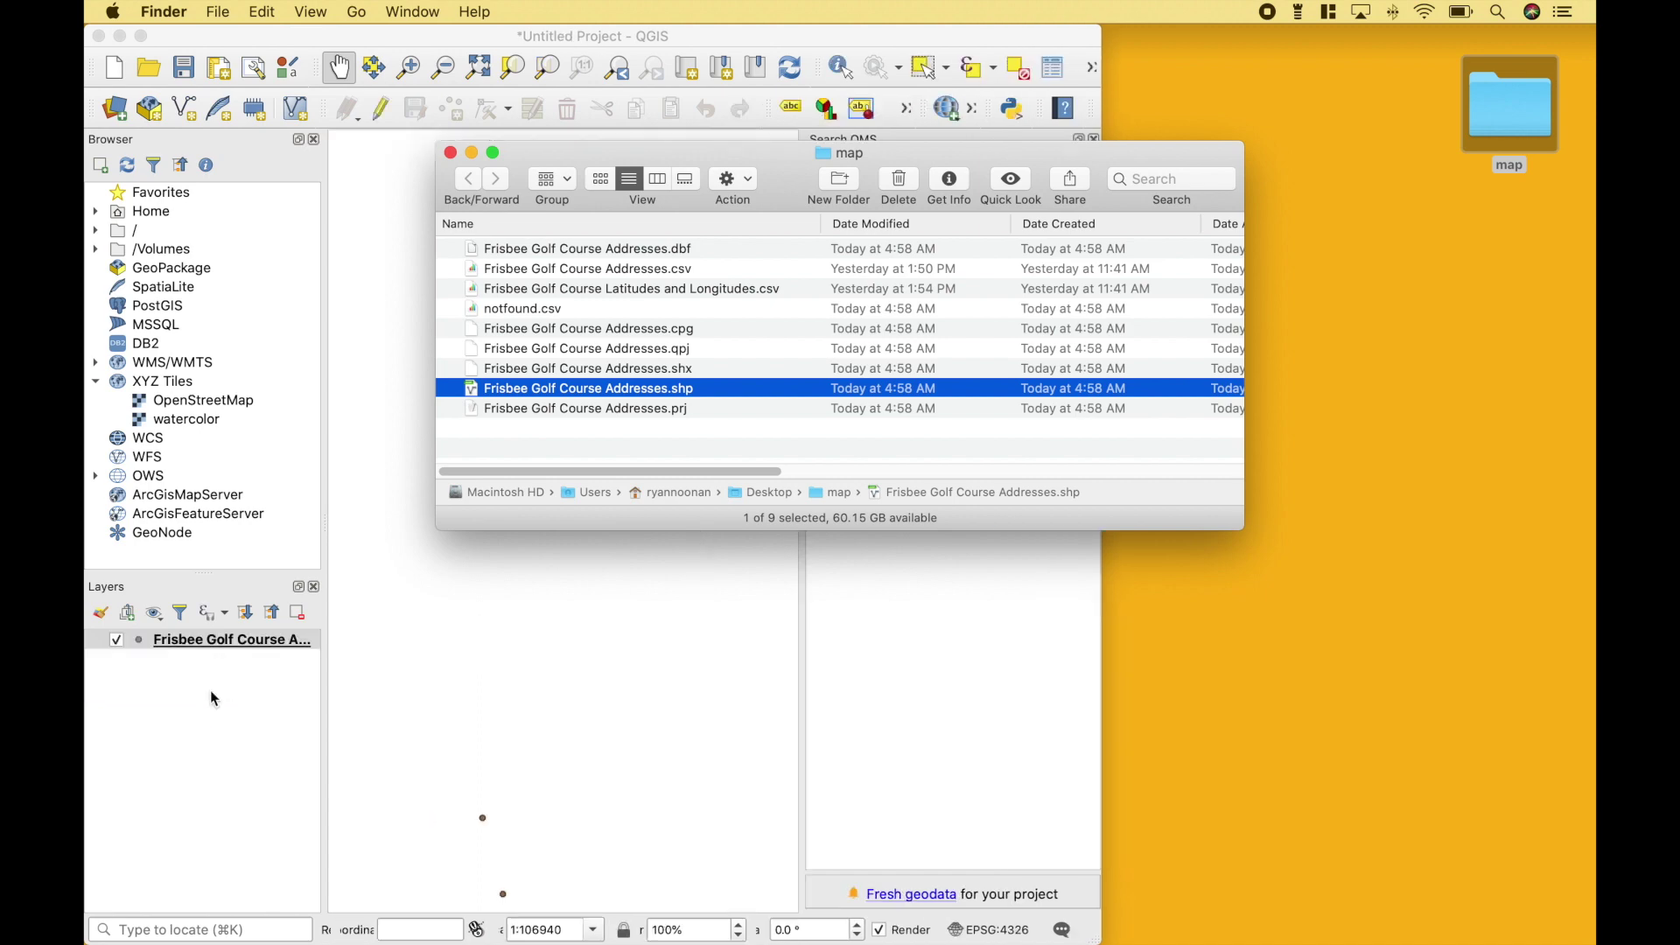
Set the shapefile's marker size to 12 and place an OpenStreetMap basemap beneath it.
left_click(452, 153)
double_click(252, 640)
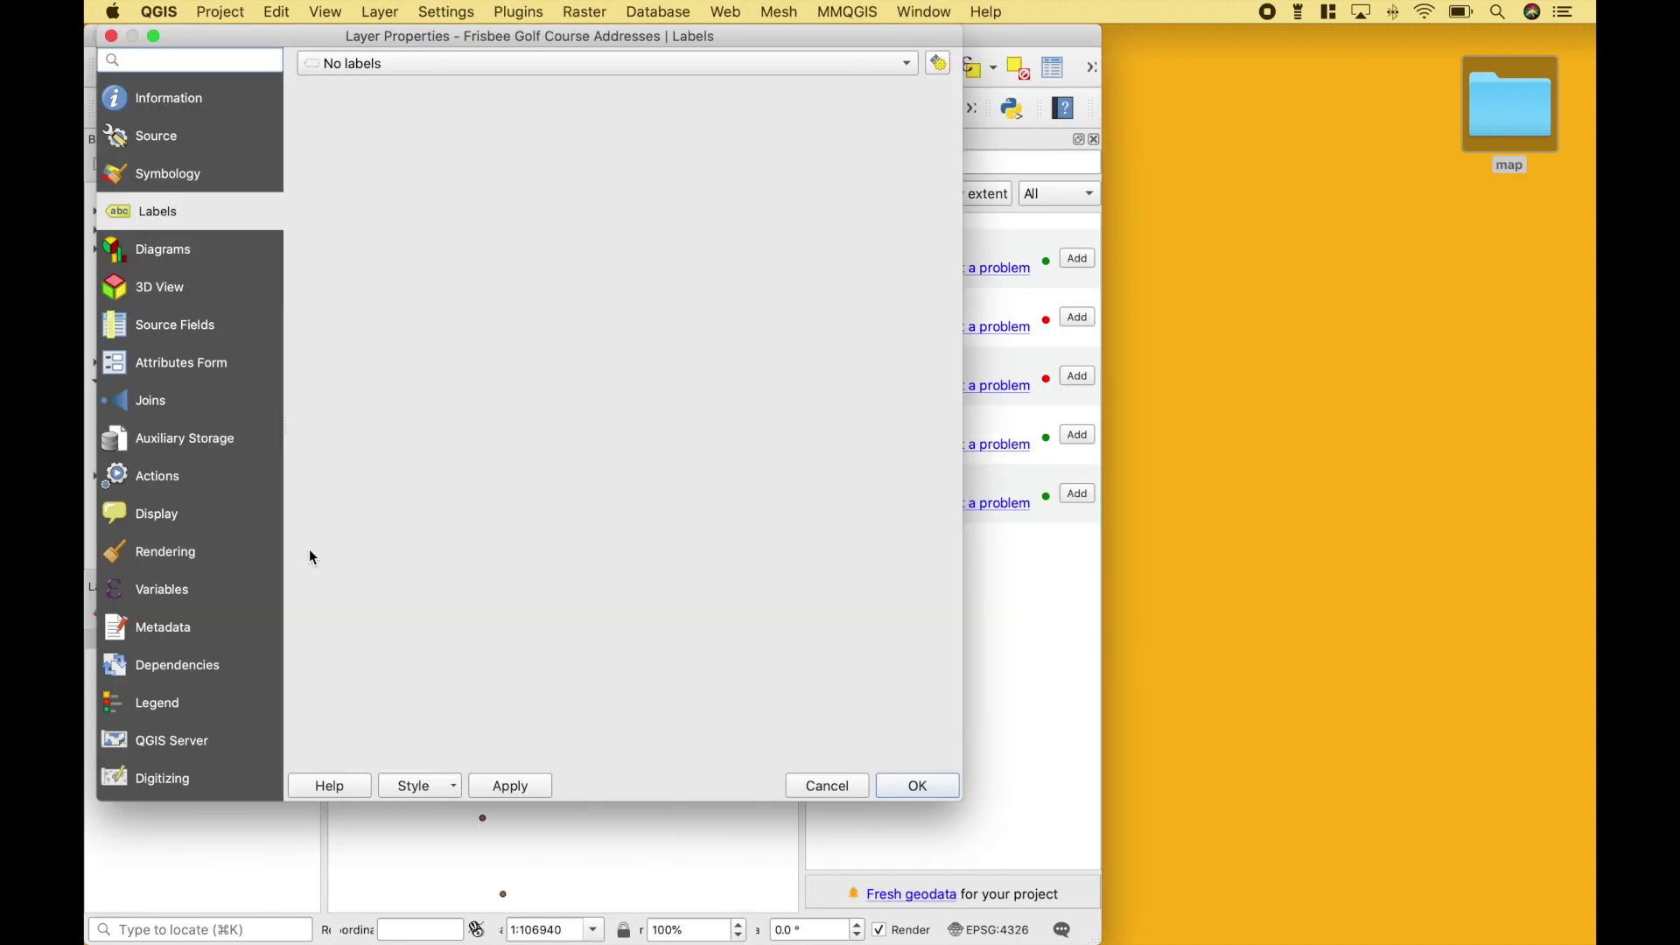
left_click(190, 182)
left_click(350, 332)
type("12.00000")
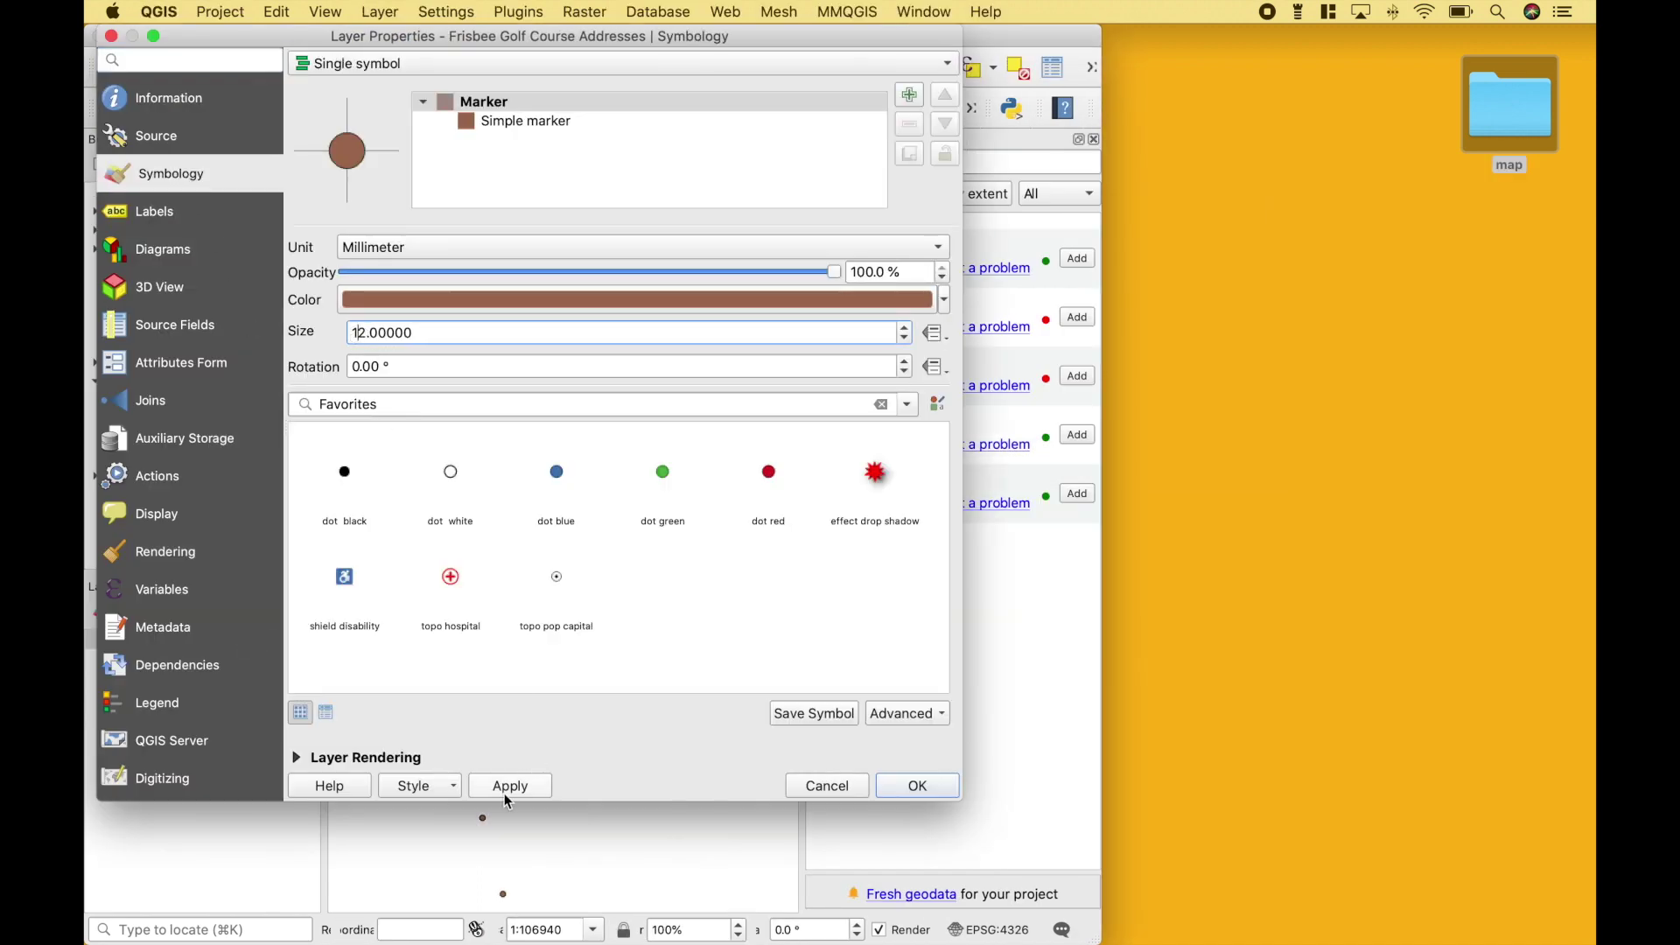
left_click(507, 786)
left_click(875, 786)
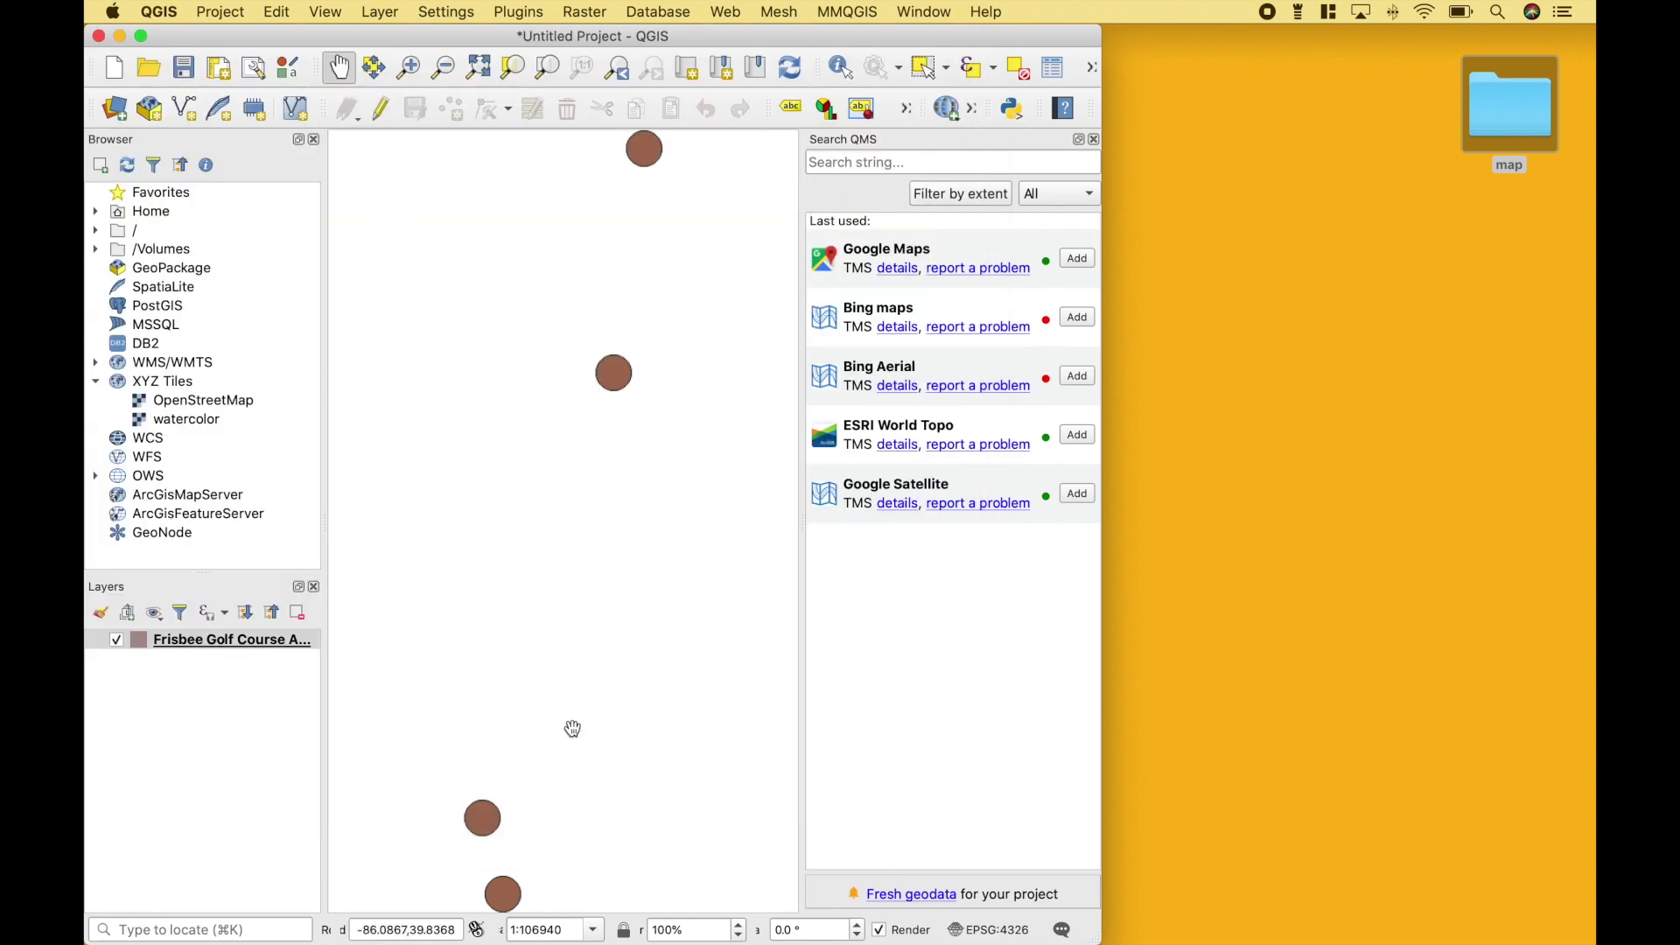
double_click(239, 398)
left_click_drag(230, 639, 234, 672)
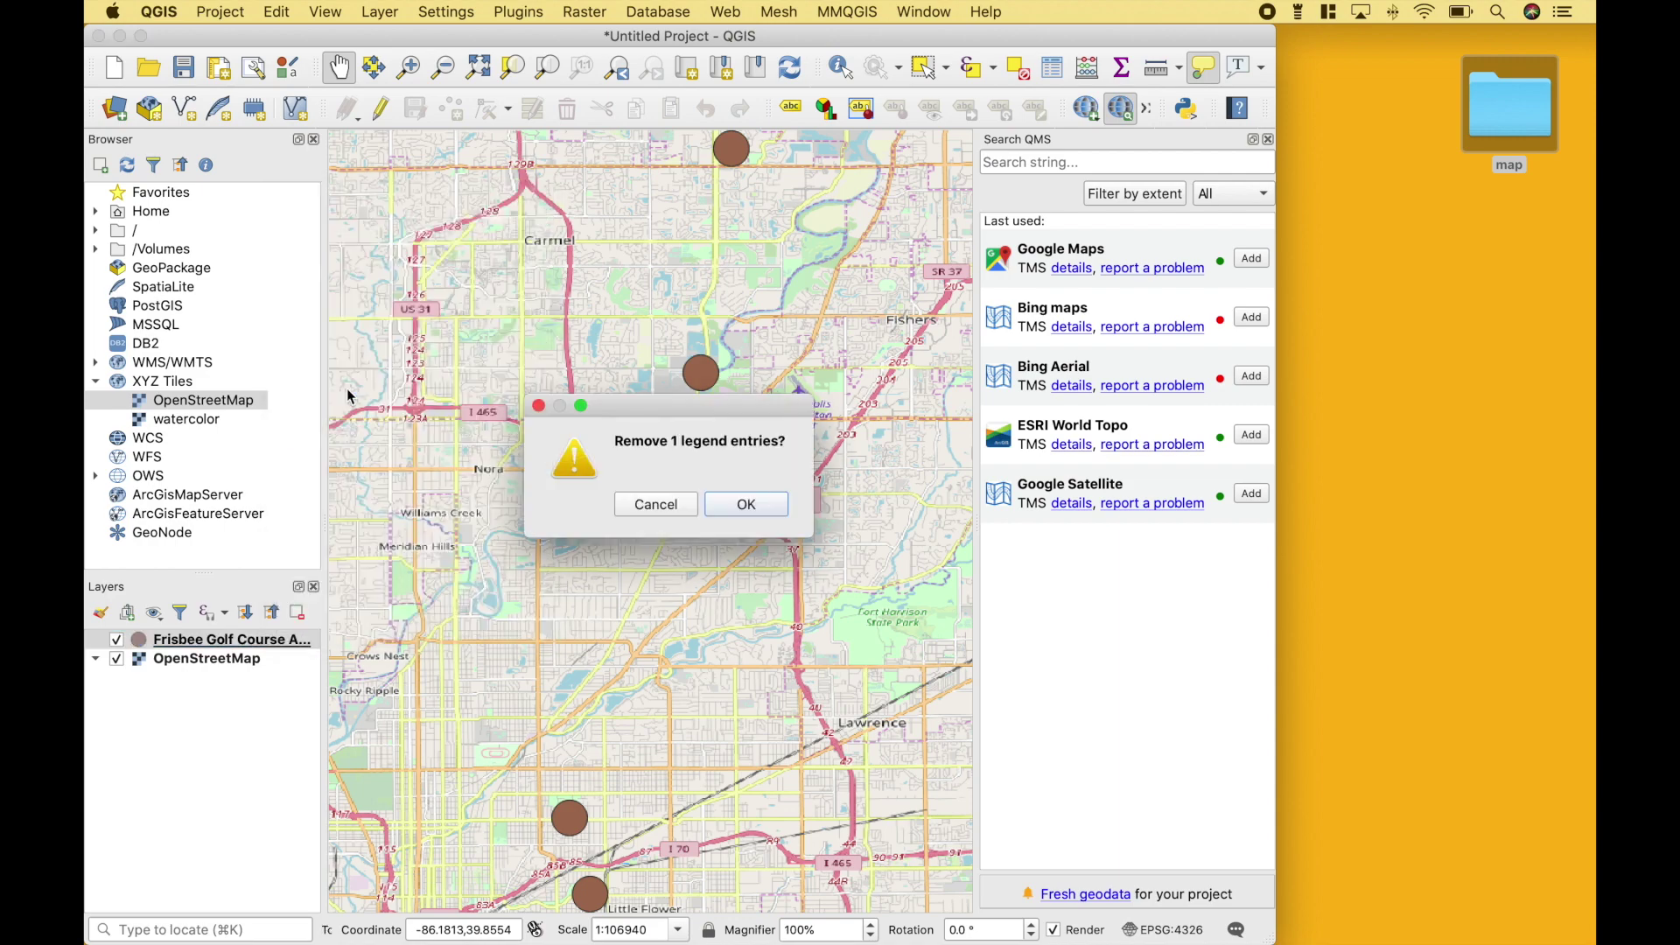
Confirm removal of the Frisbee Golf Course Addresses layer and maximize the QGIS window.
left_click(754, 512)
double_click(1031, 39)
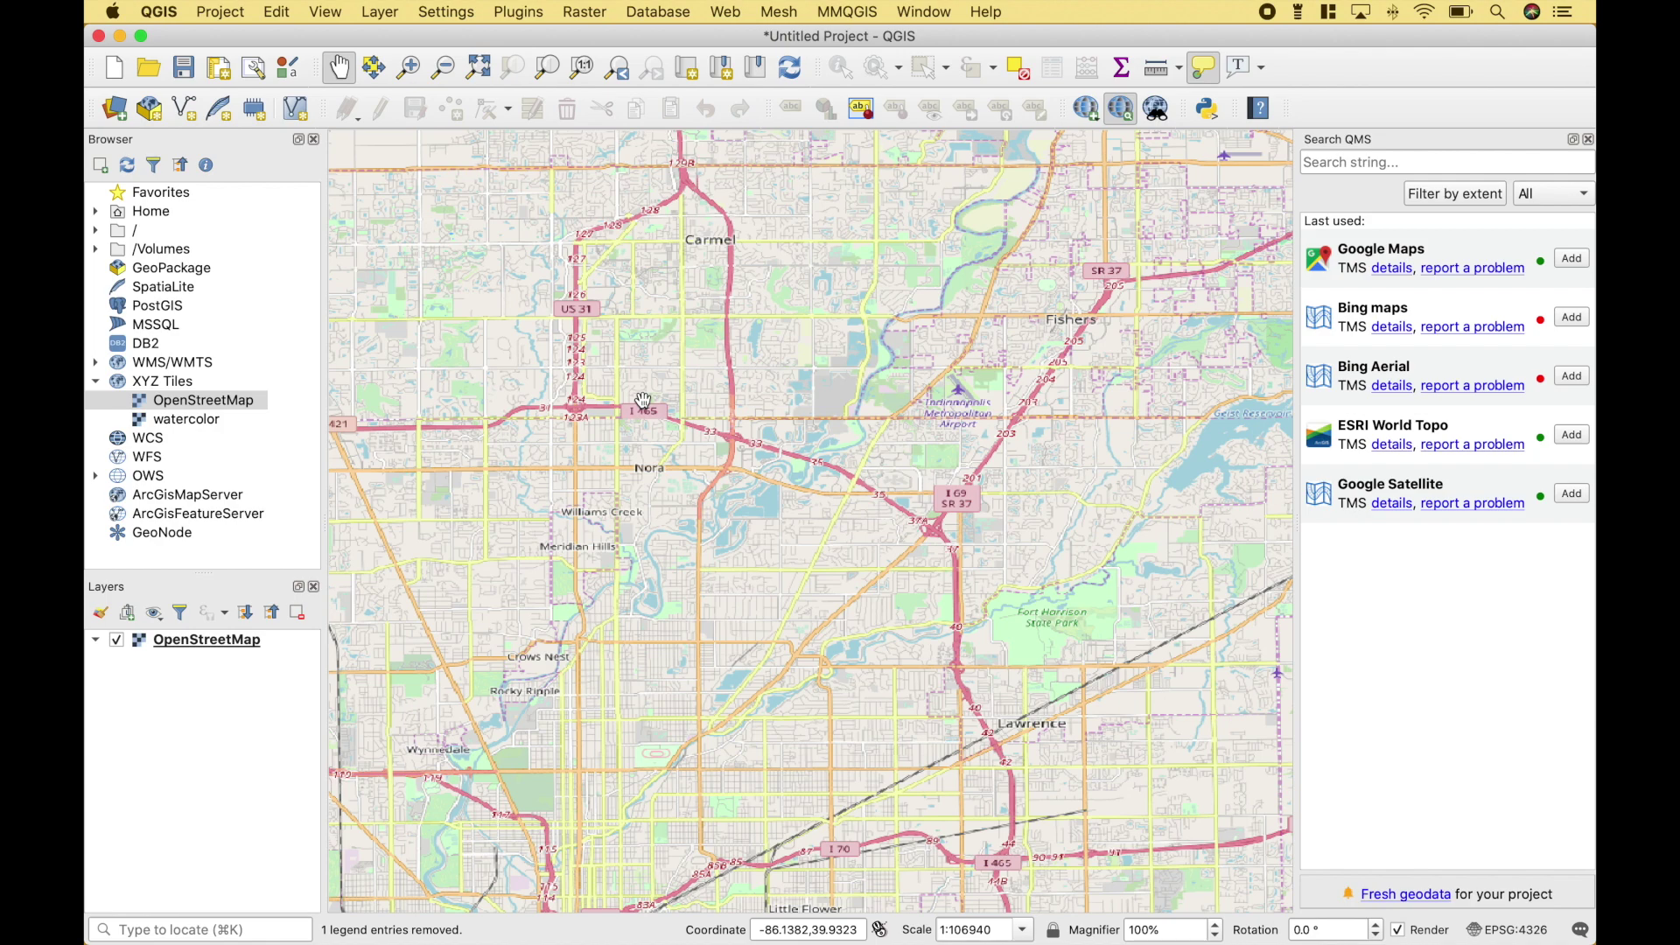
left_click(385, 13)
mouse_move(426, 83)
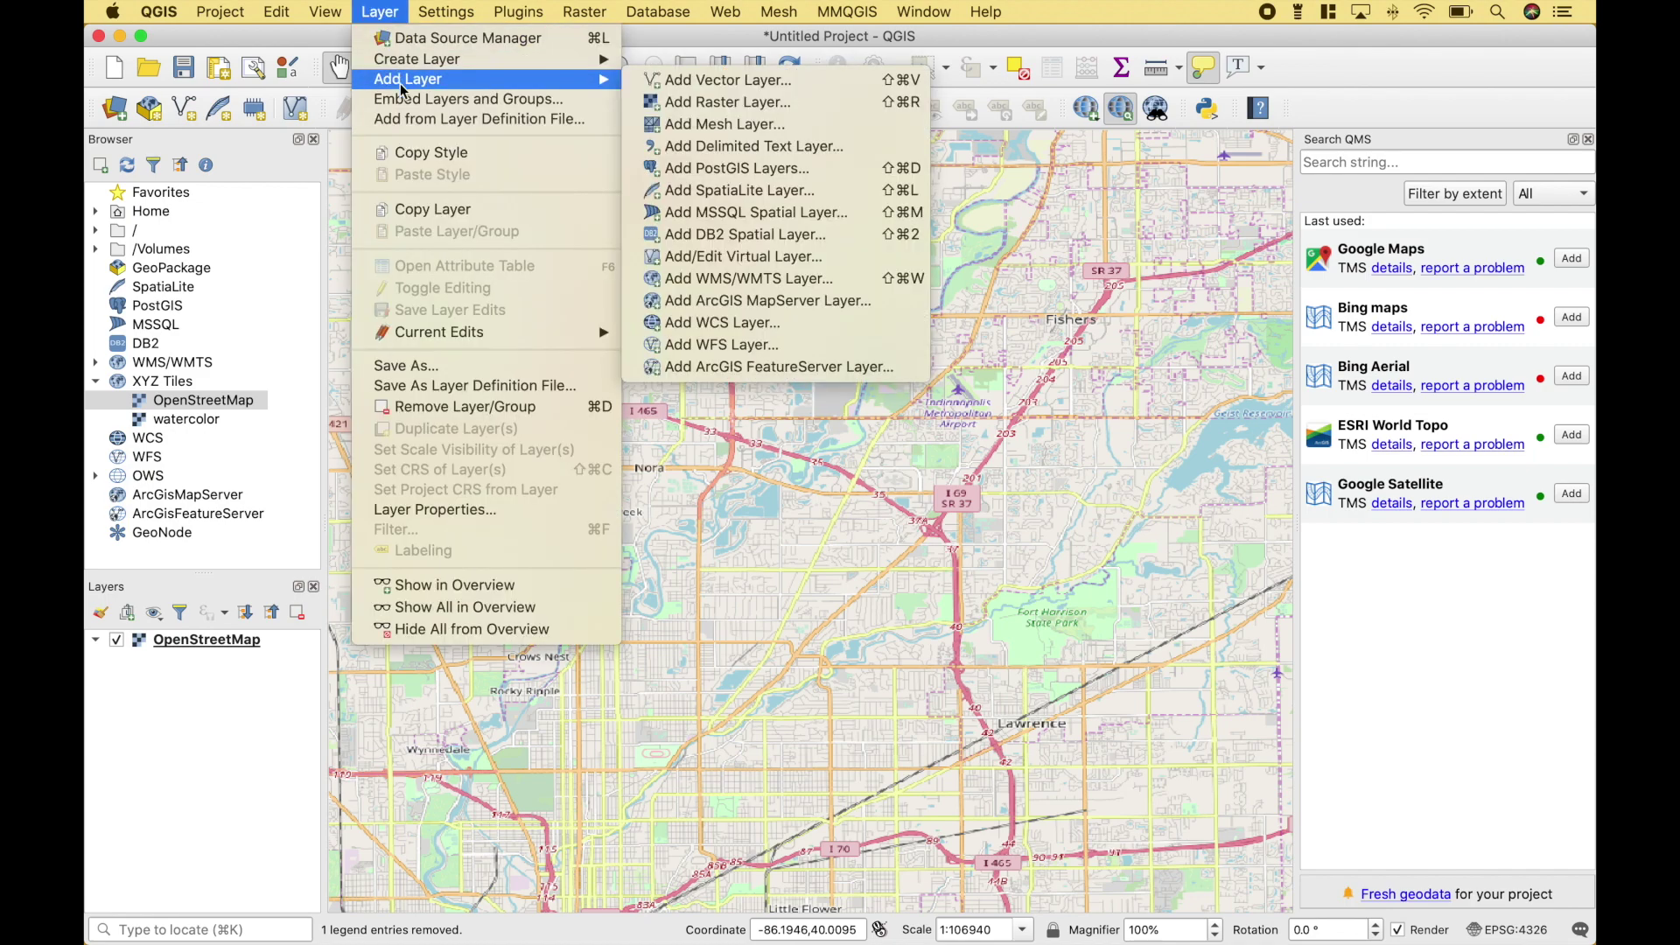
Add Frisbee Golf Course Latitudes and Longitudes.csv as a delimited text layer using X=Longitude, Y=Latitude.
left_click(709, 150)
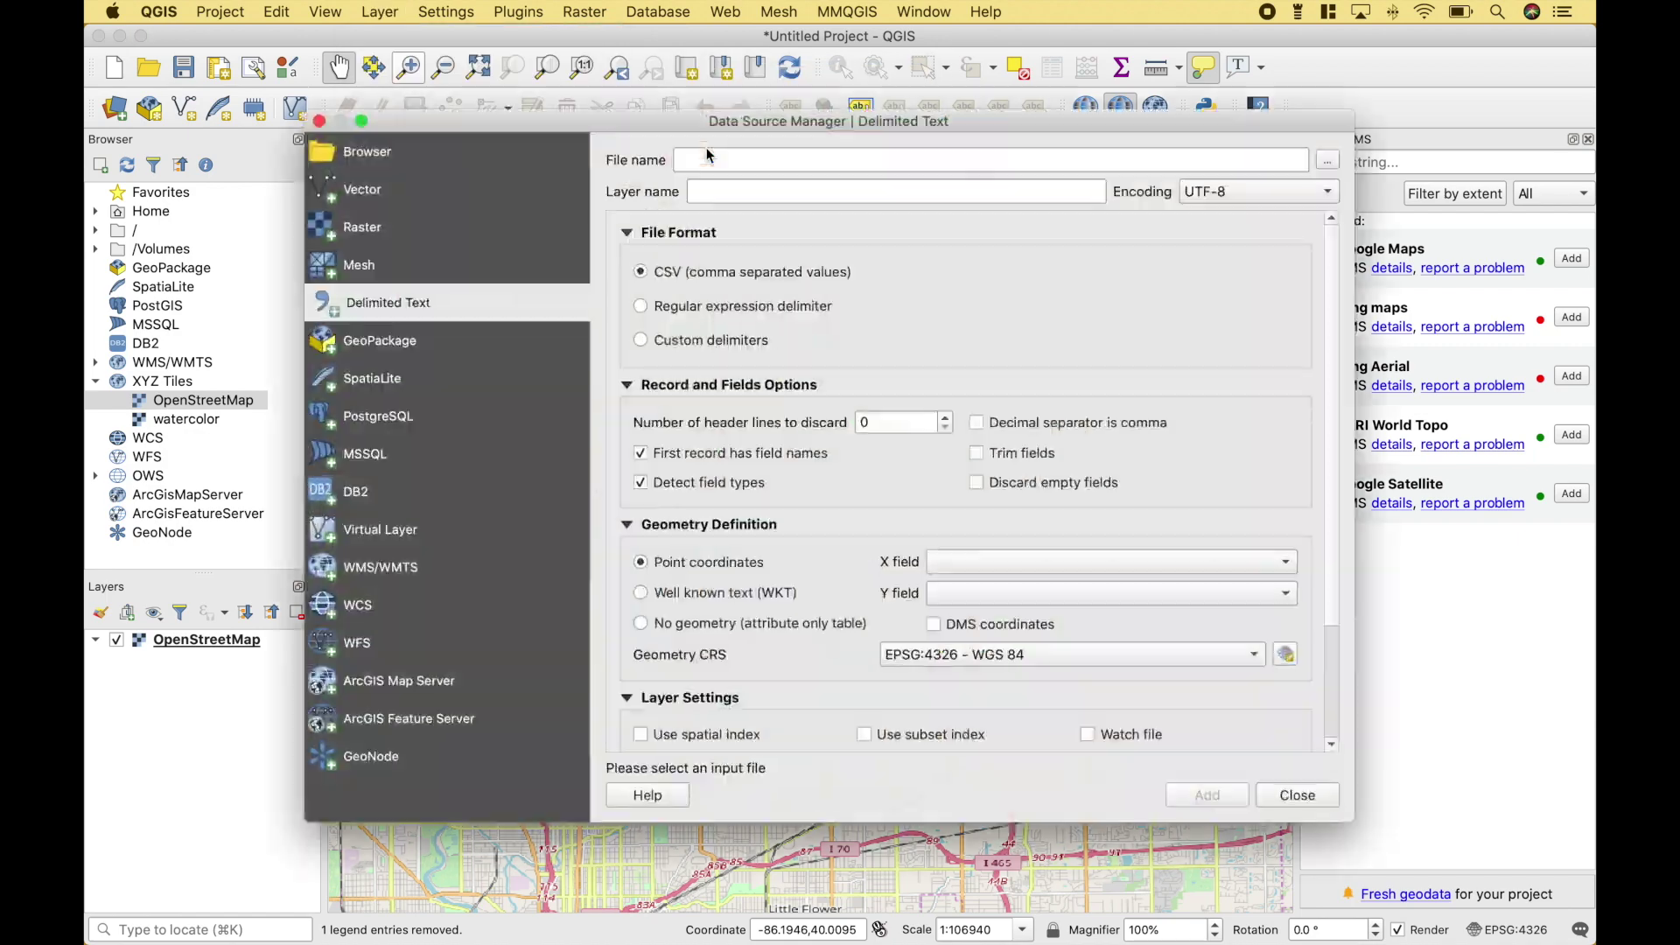
left_click(1325, 165)
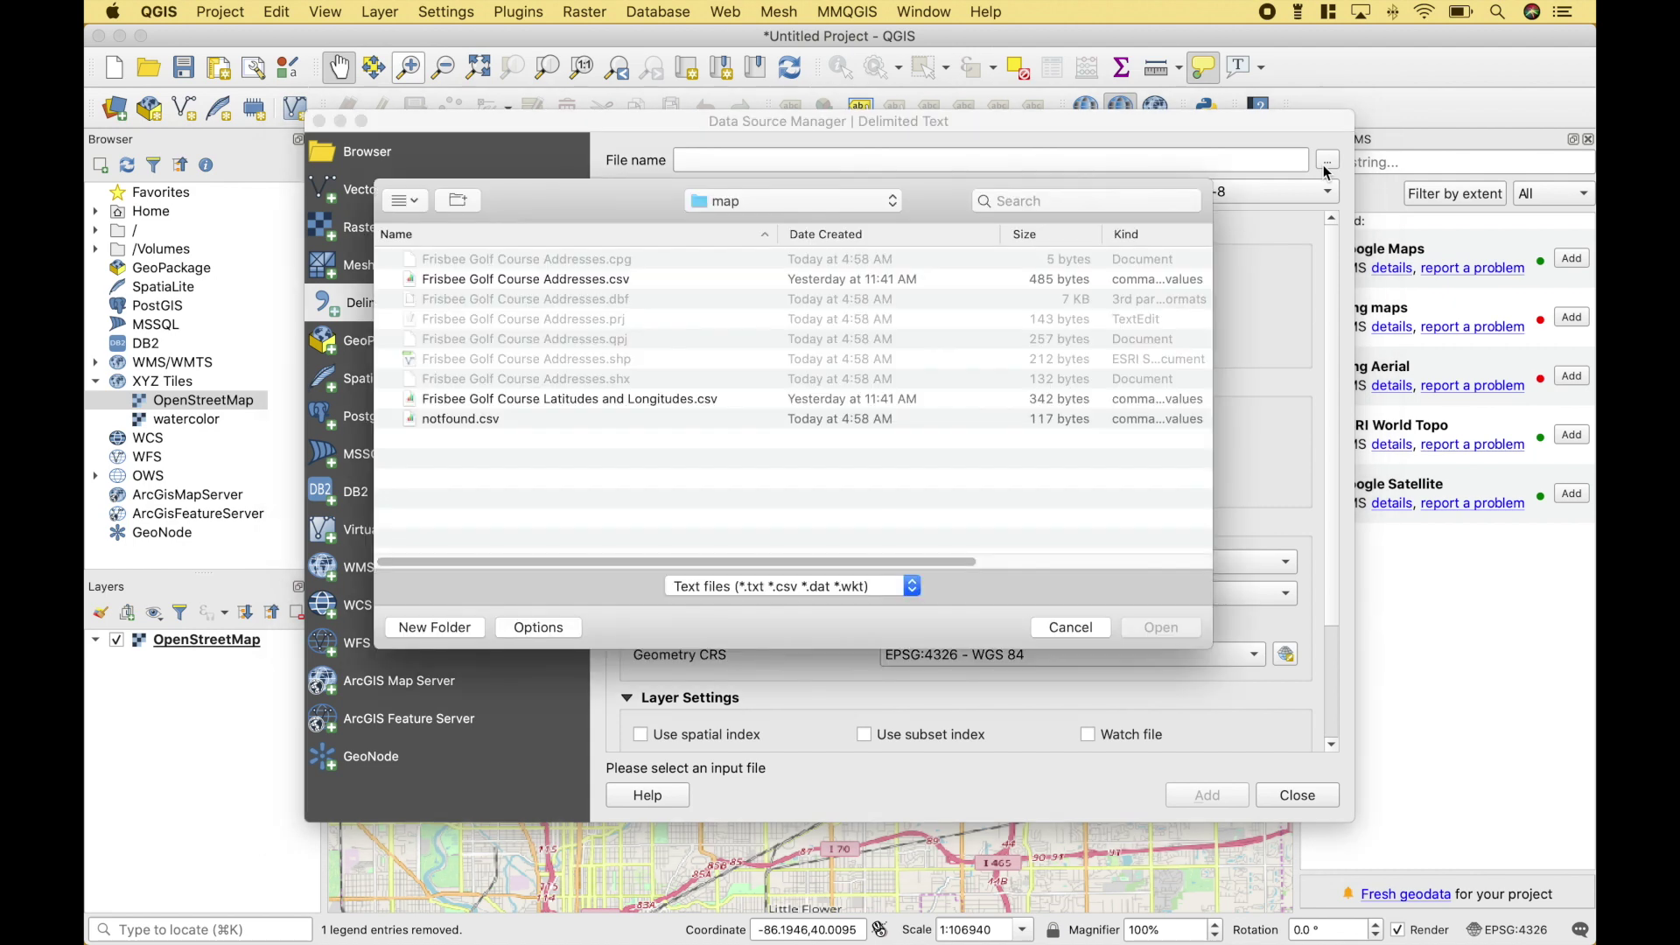
left_click(667, 405)
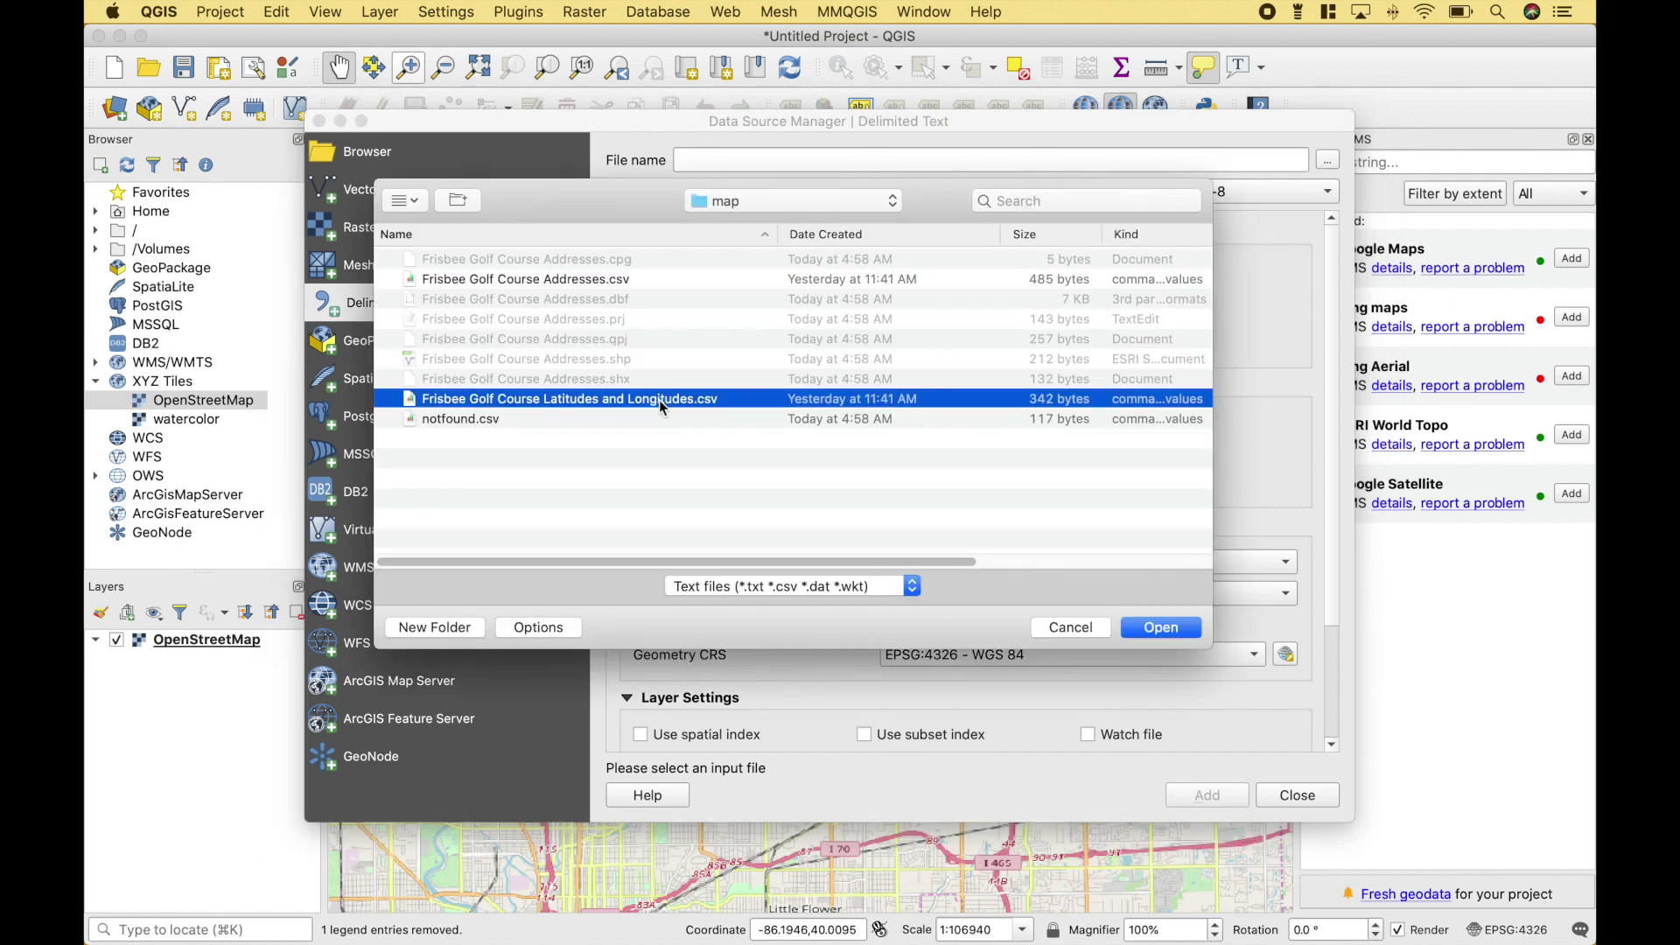
key("space")
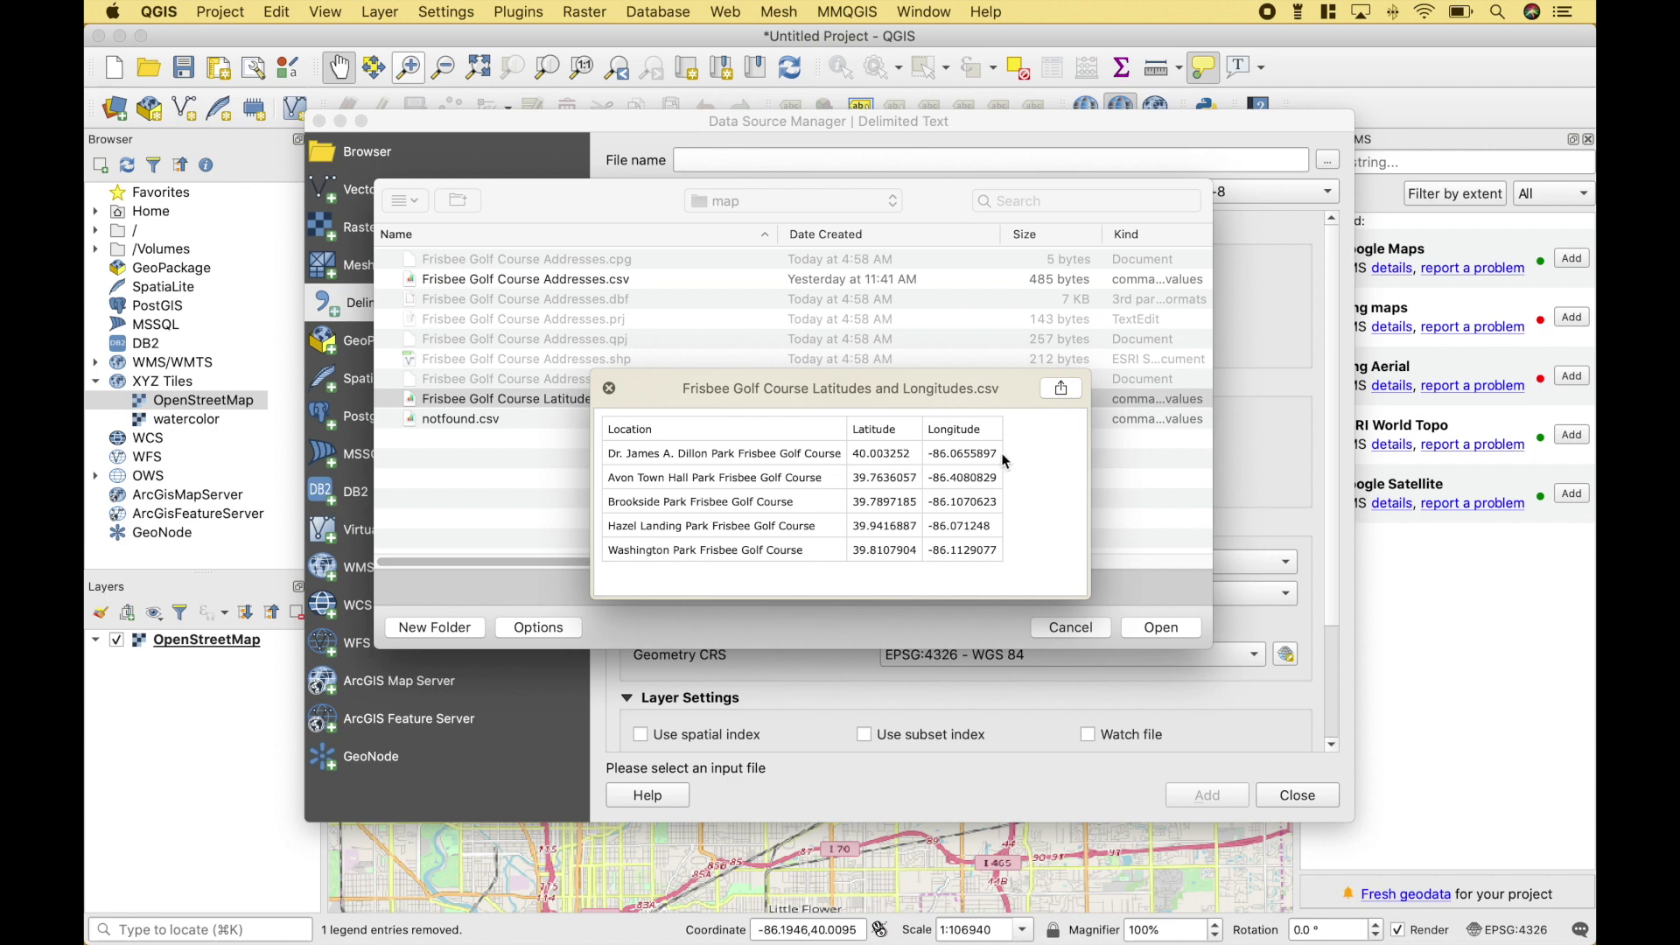
left_click(609, 389)
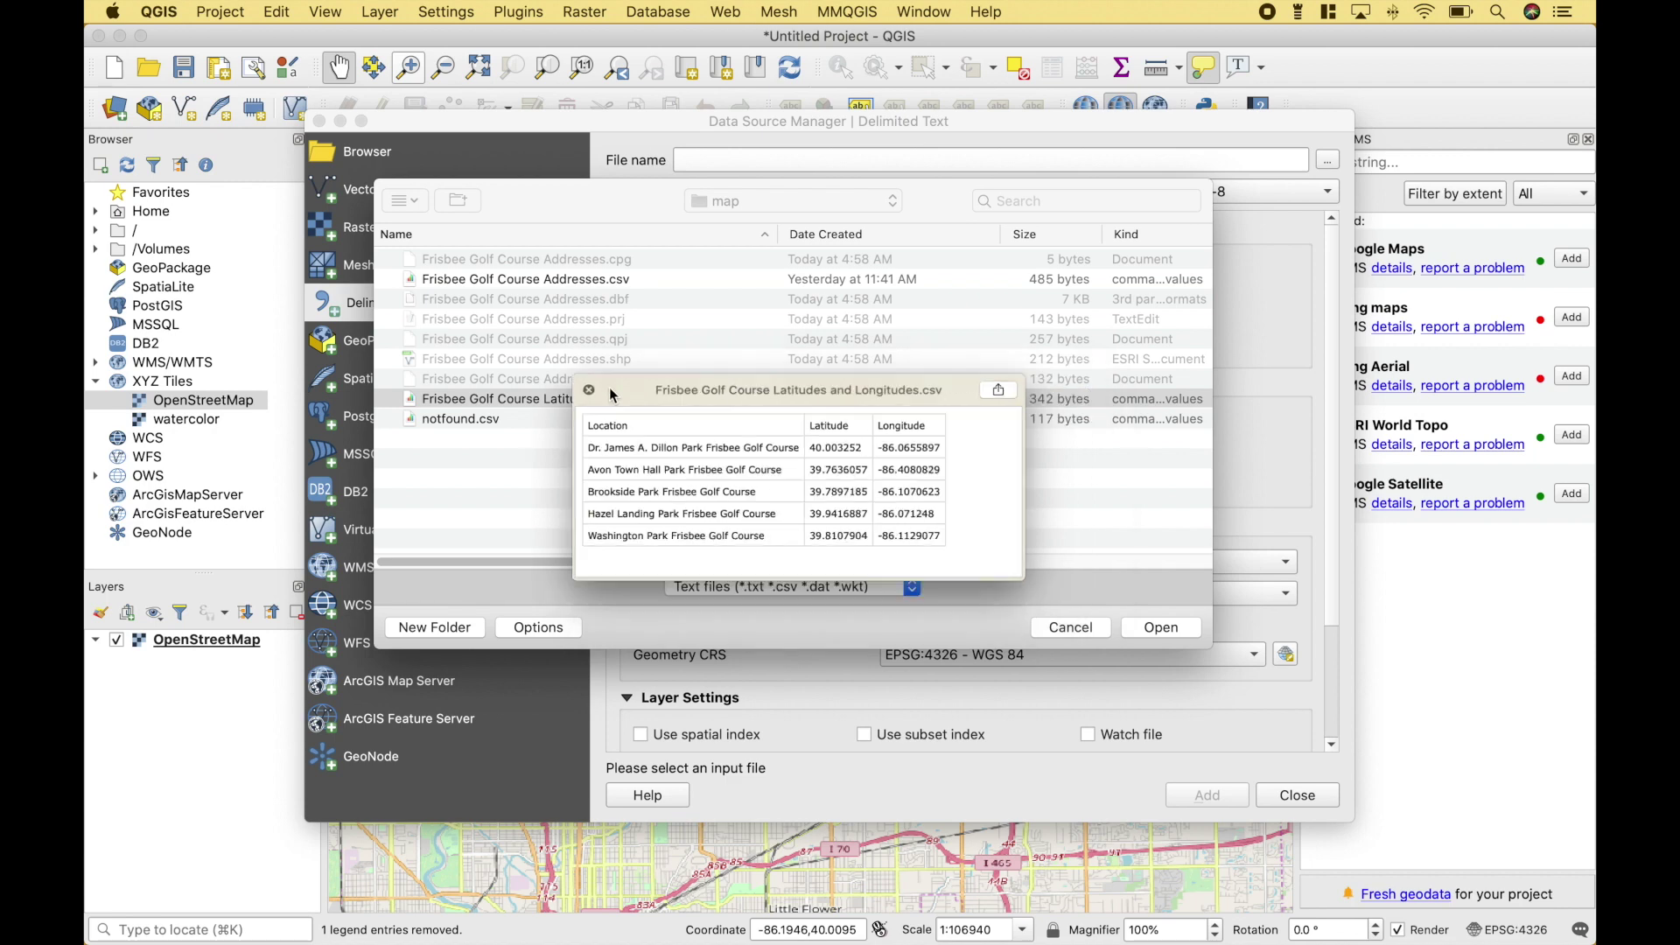
left_click(1150, 637)
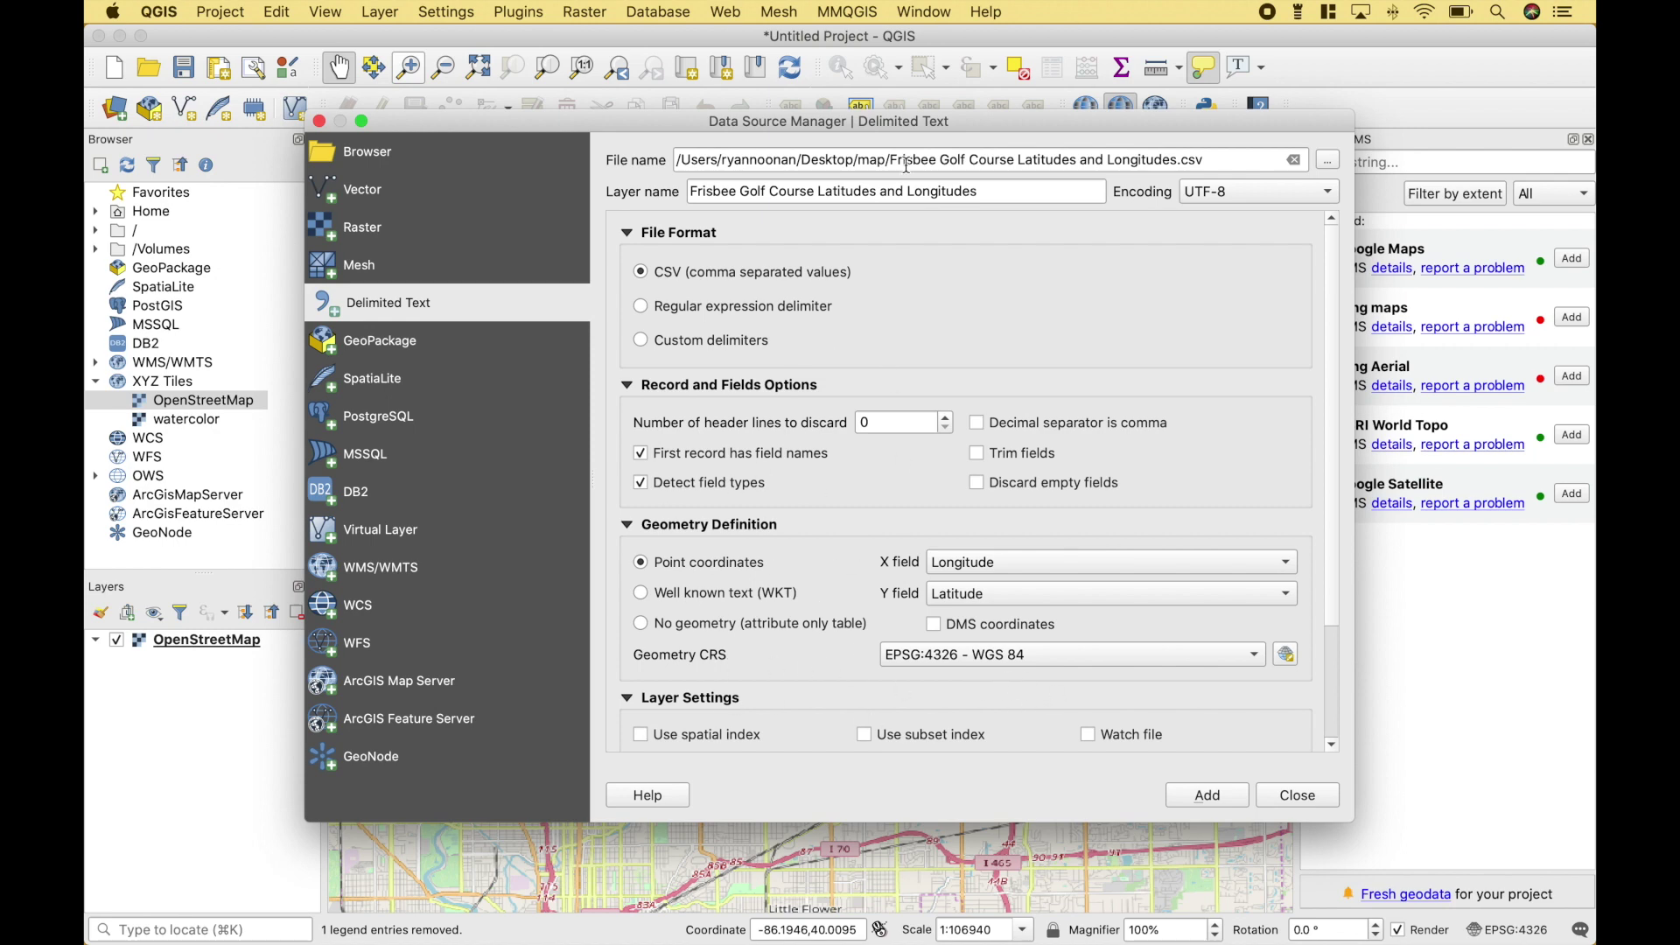
left_click(1191, 801)
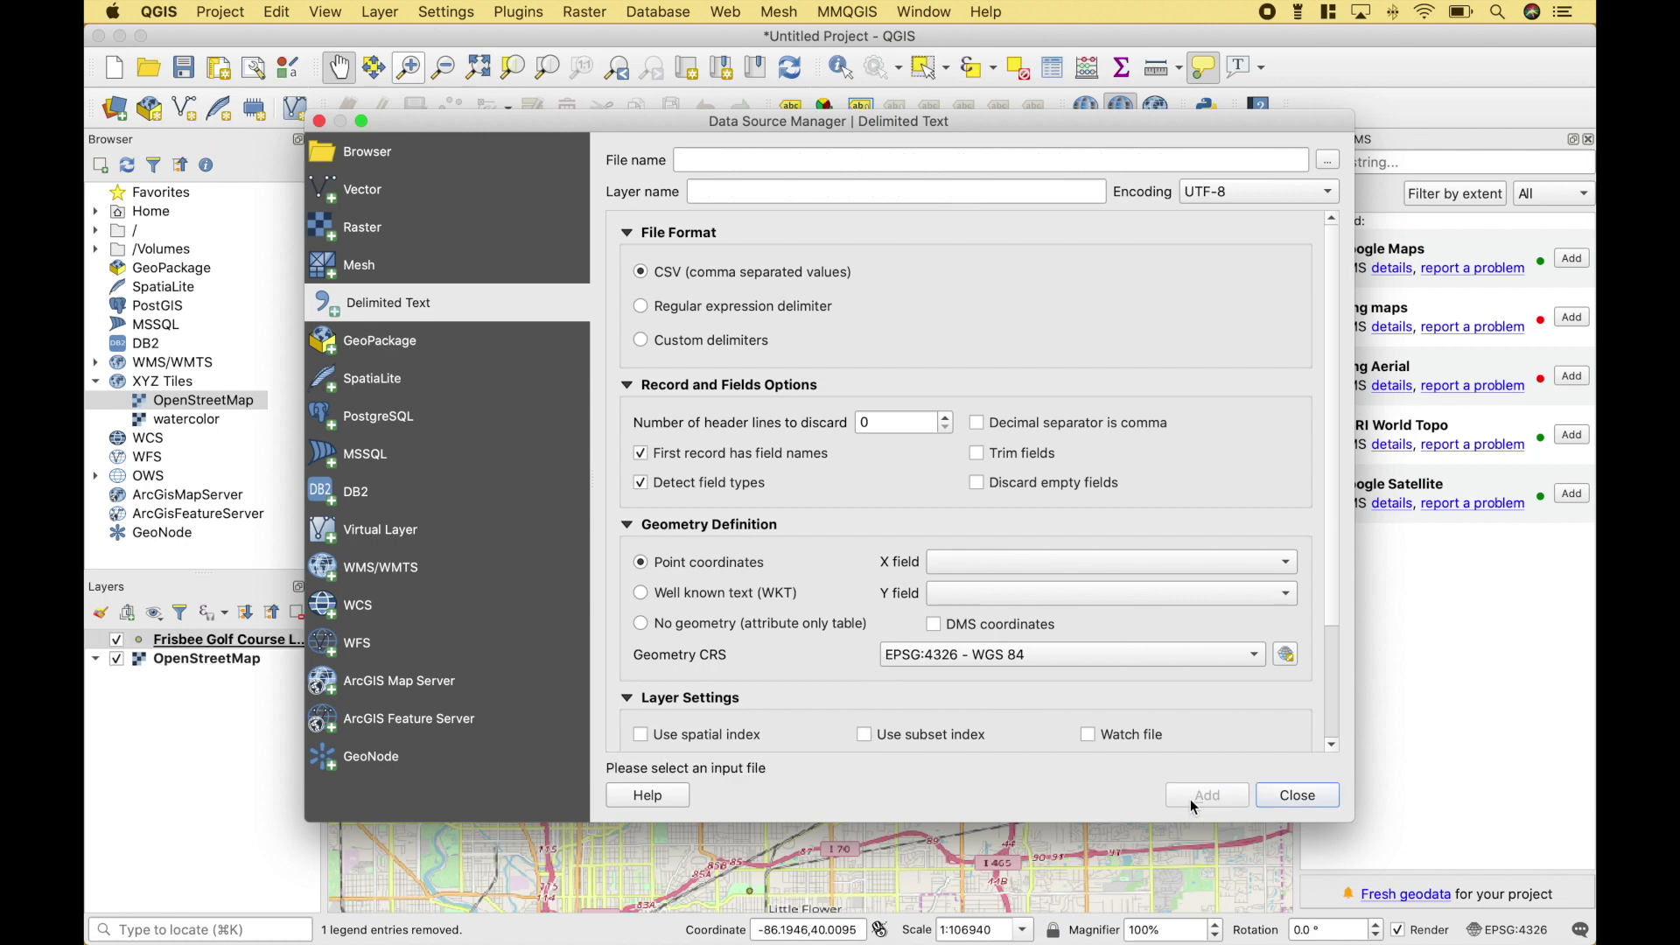
left_click(1283, 801)
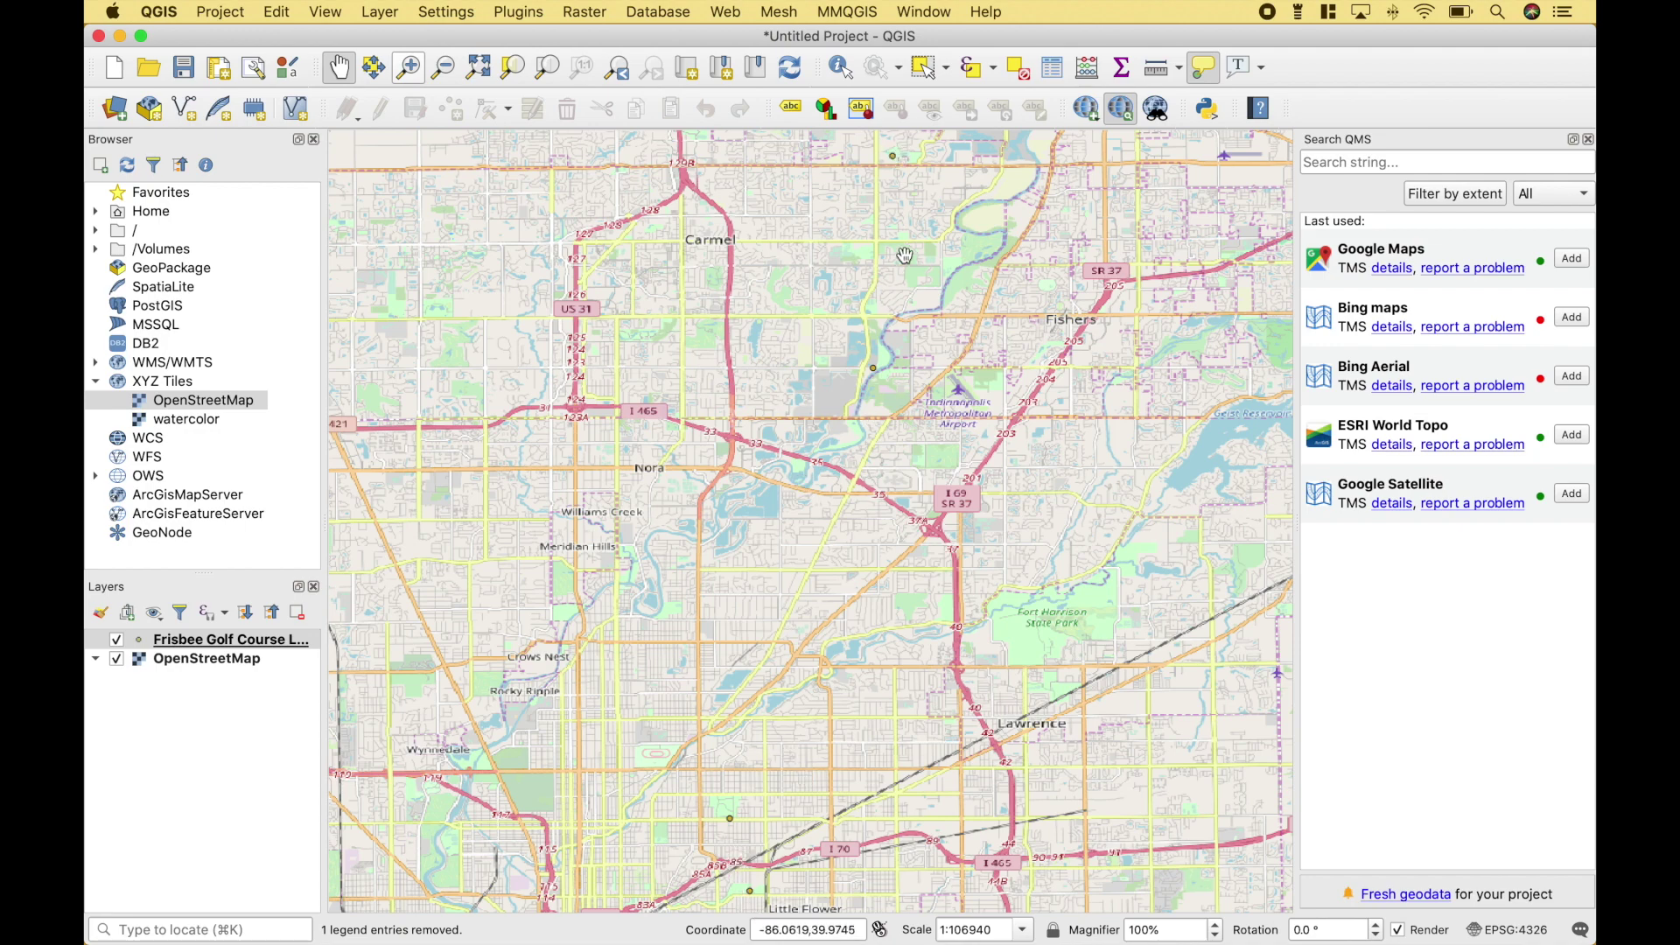
Style the Latitudes and Longitudes layer with size 12 green markers.
left_click(274, 646)
double_click(274, 651)
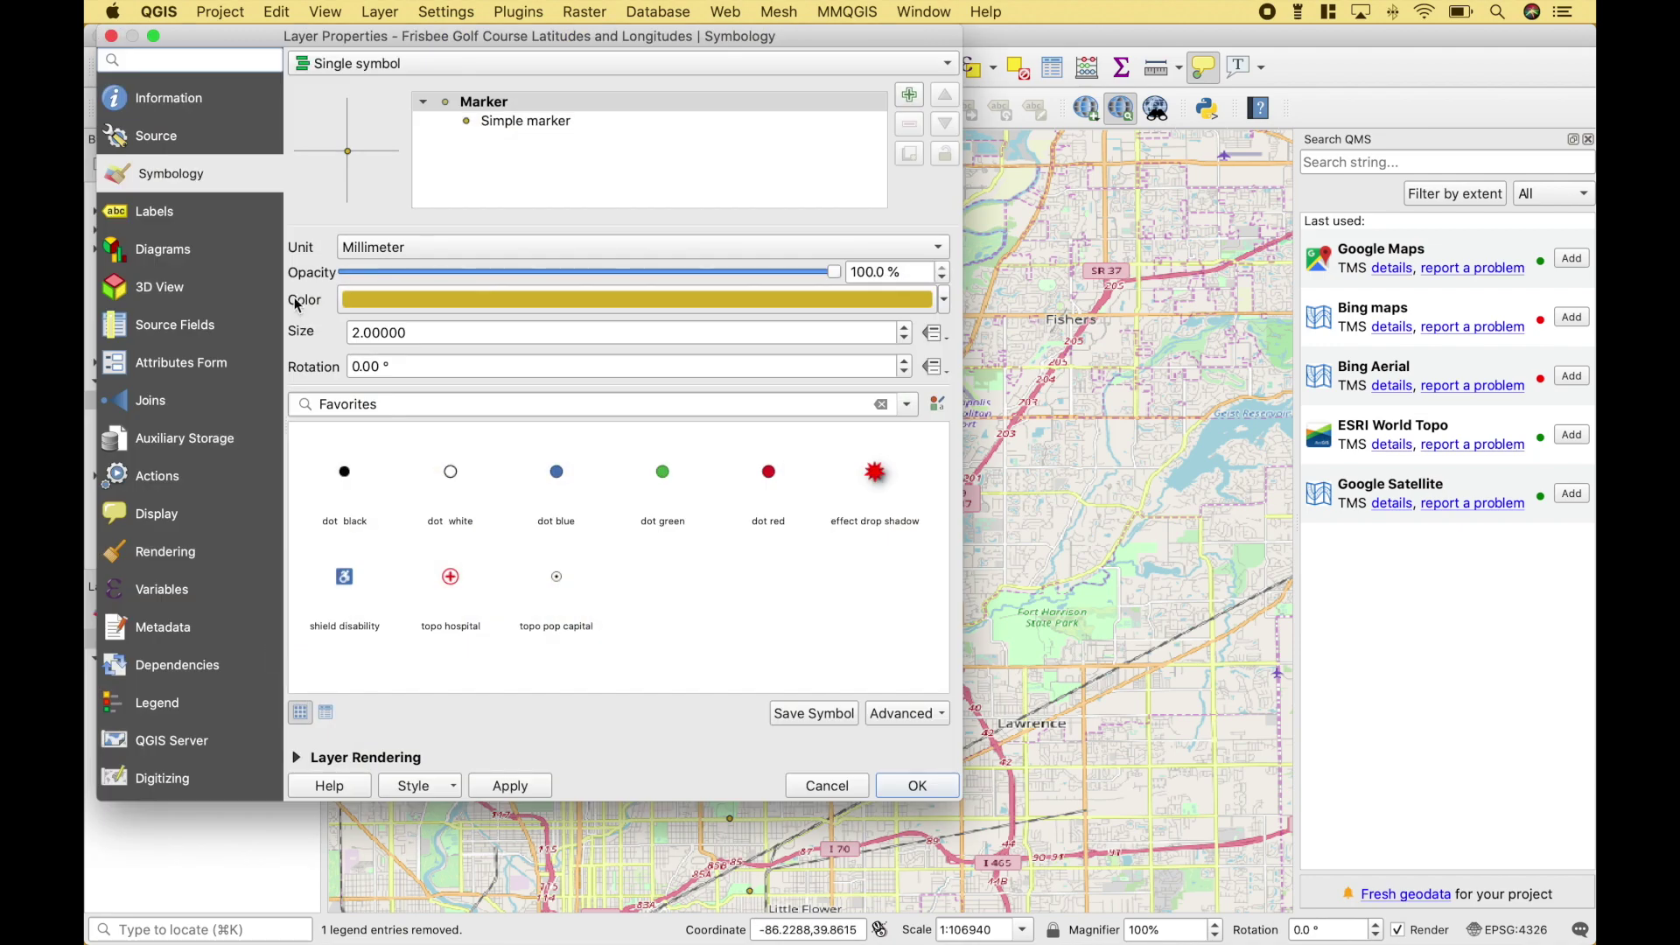
left_click(349, 337)
type("1")
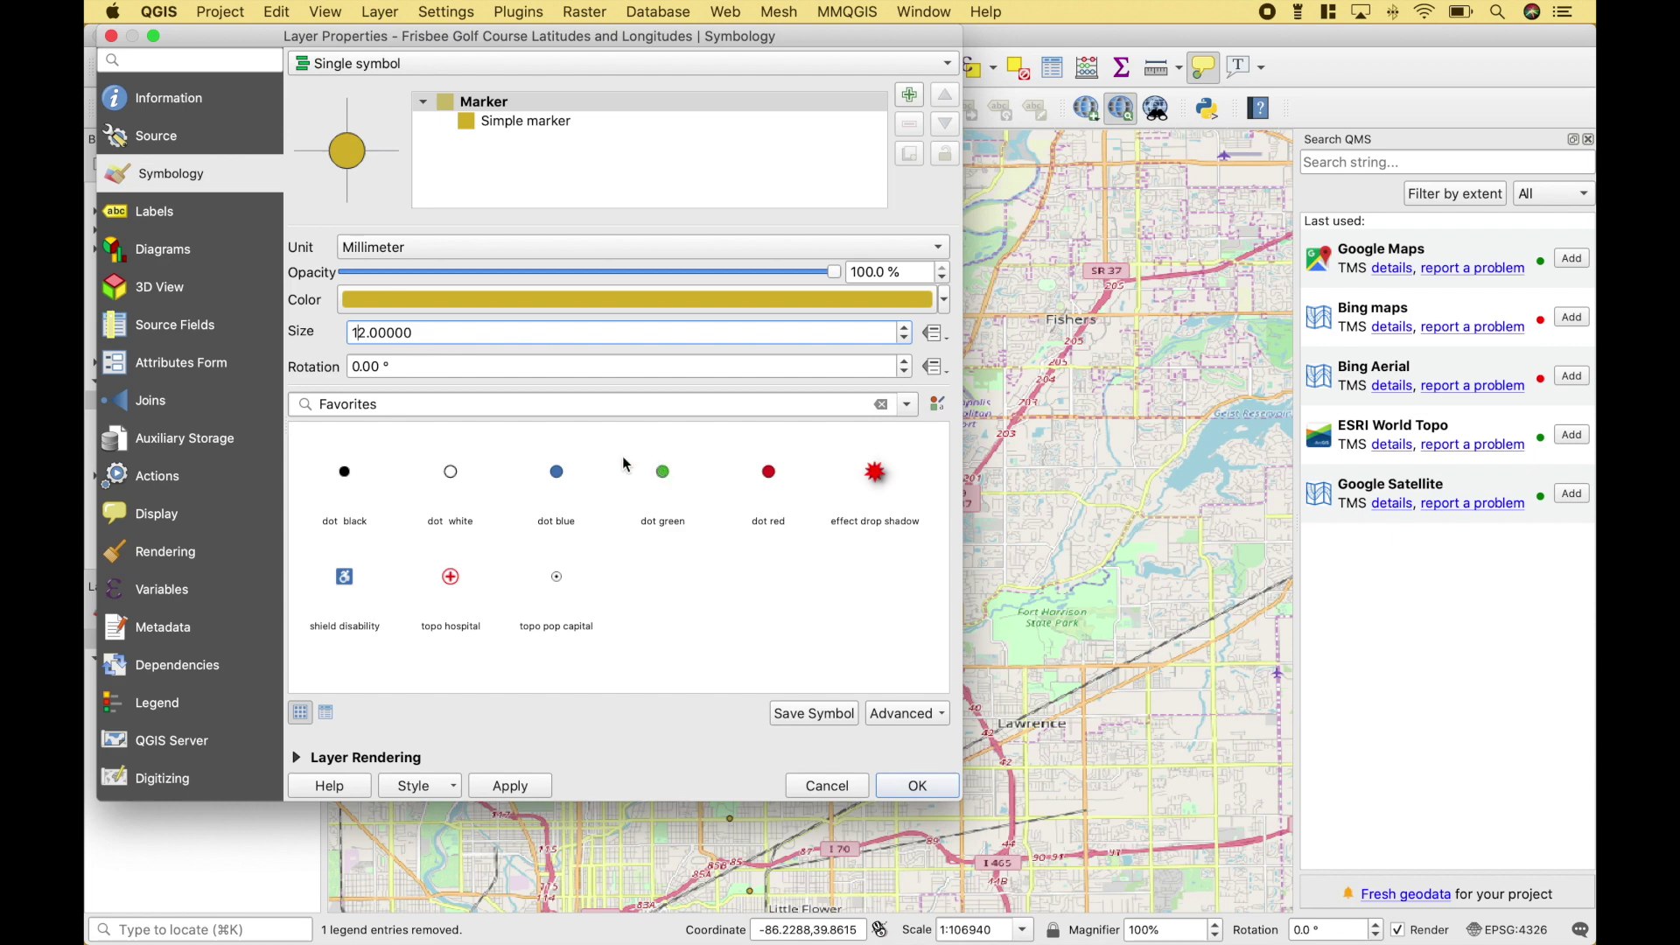
left_click(951, 303)
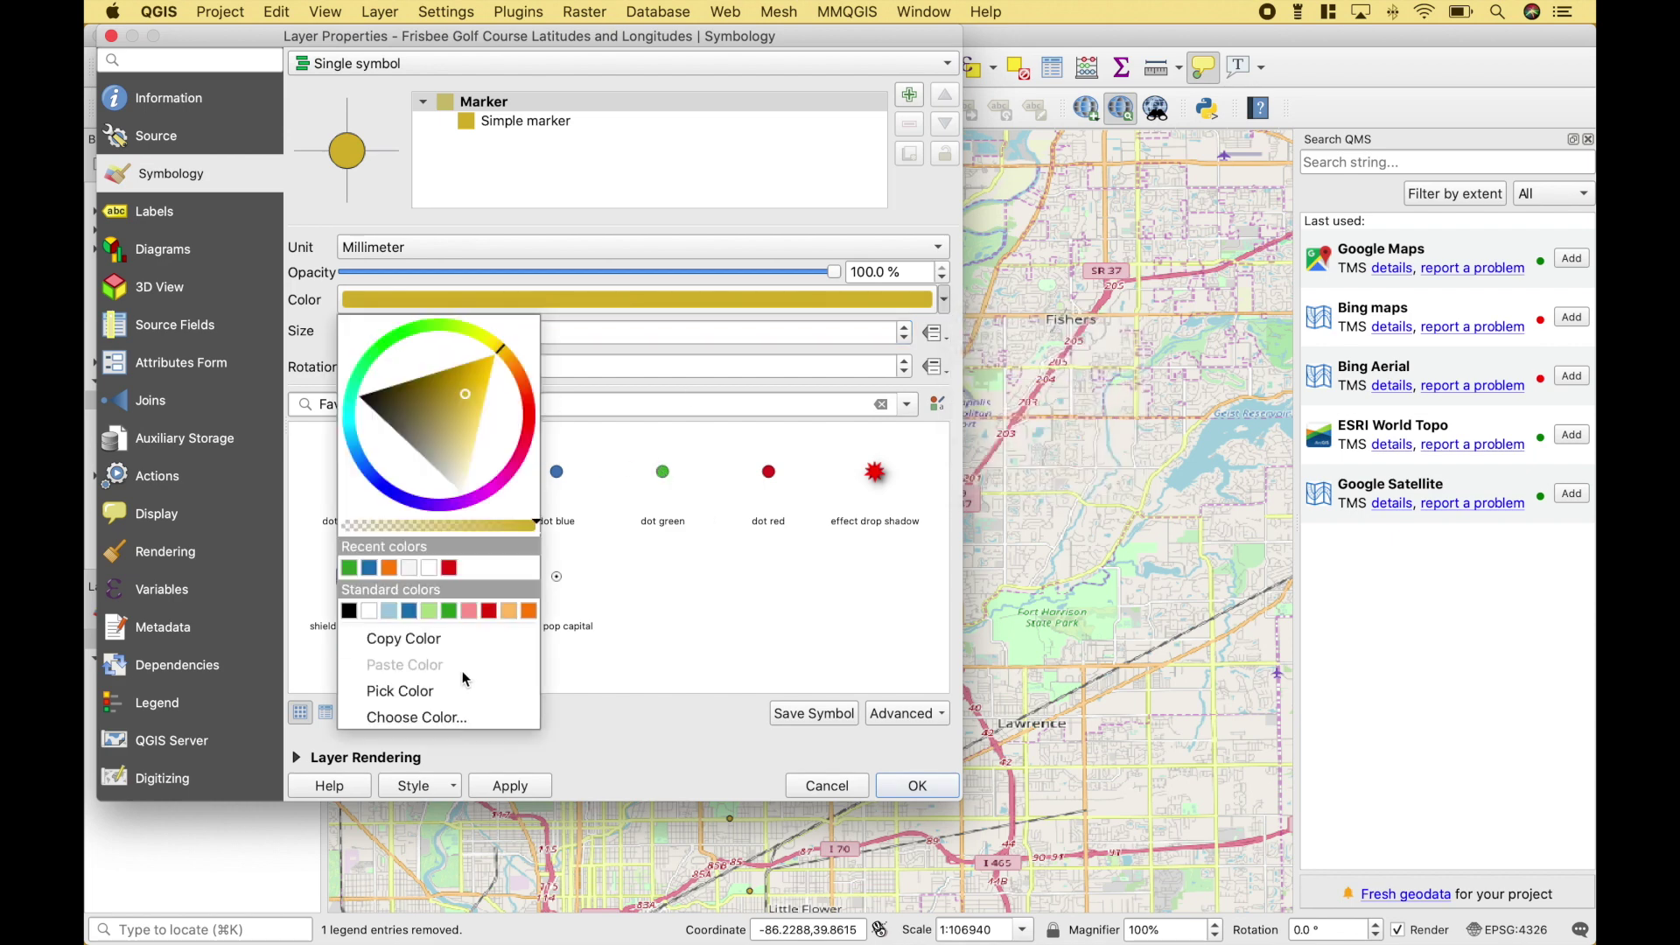
left_click(450, 611)
left_click(509, 786)
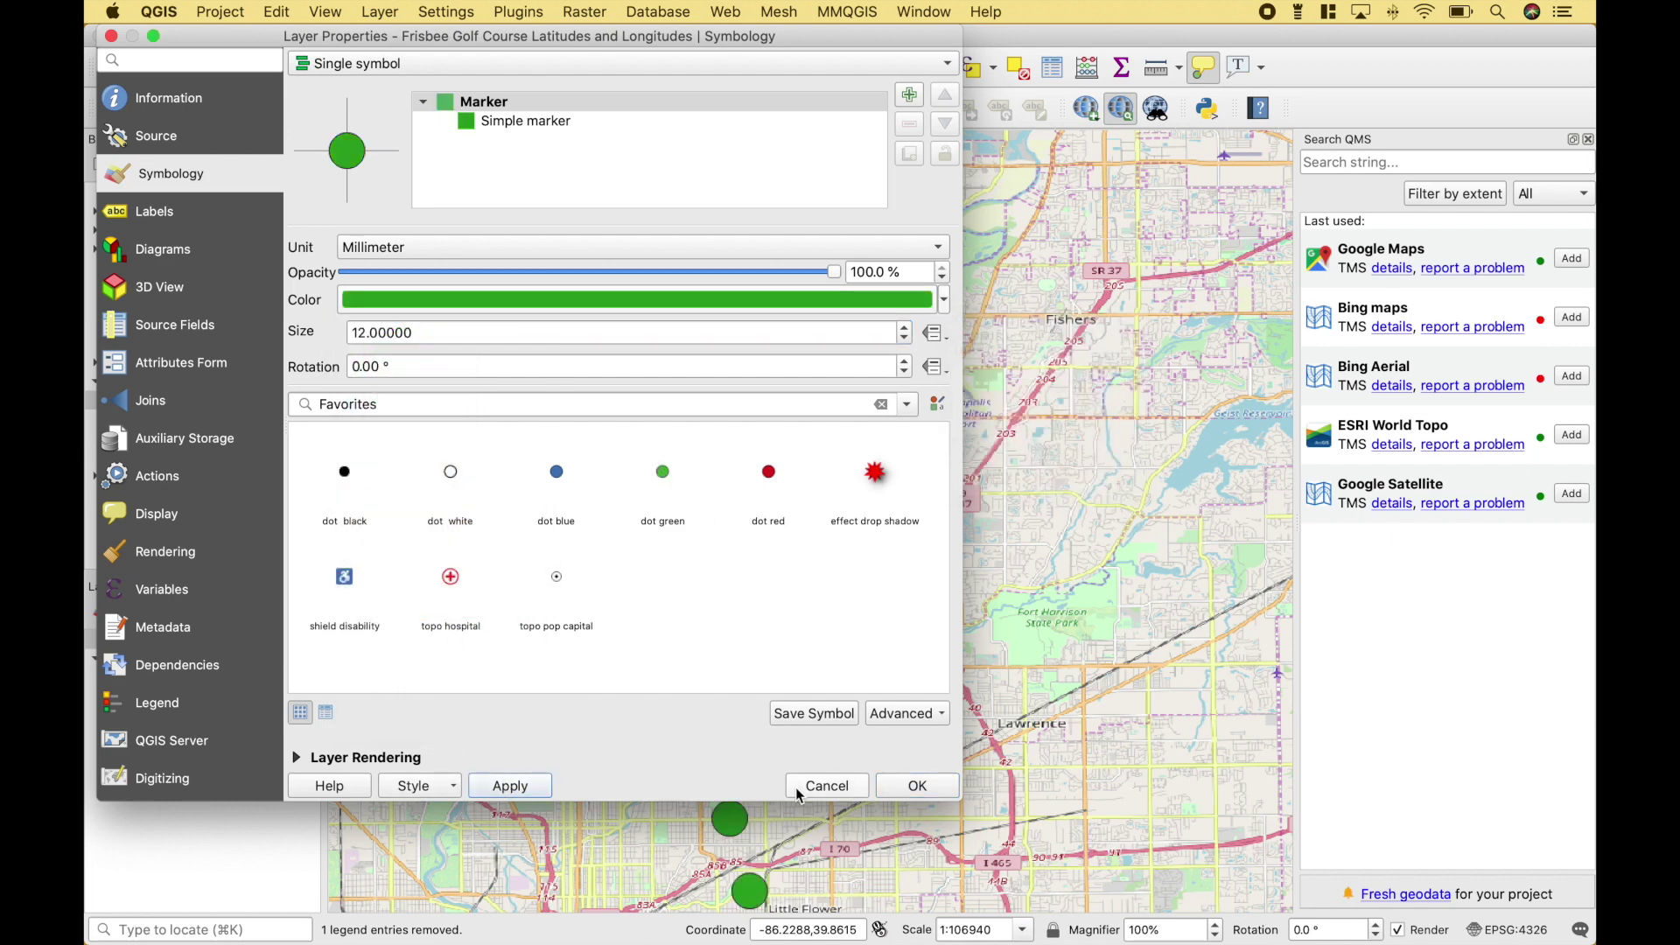
left_click(901, 784)
Zoom the map out twice to show all of Indianapolis.
left_click(444, 68)
left_click(744, 554)
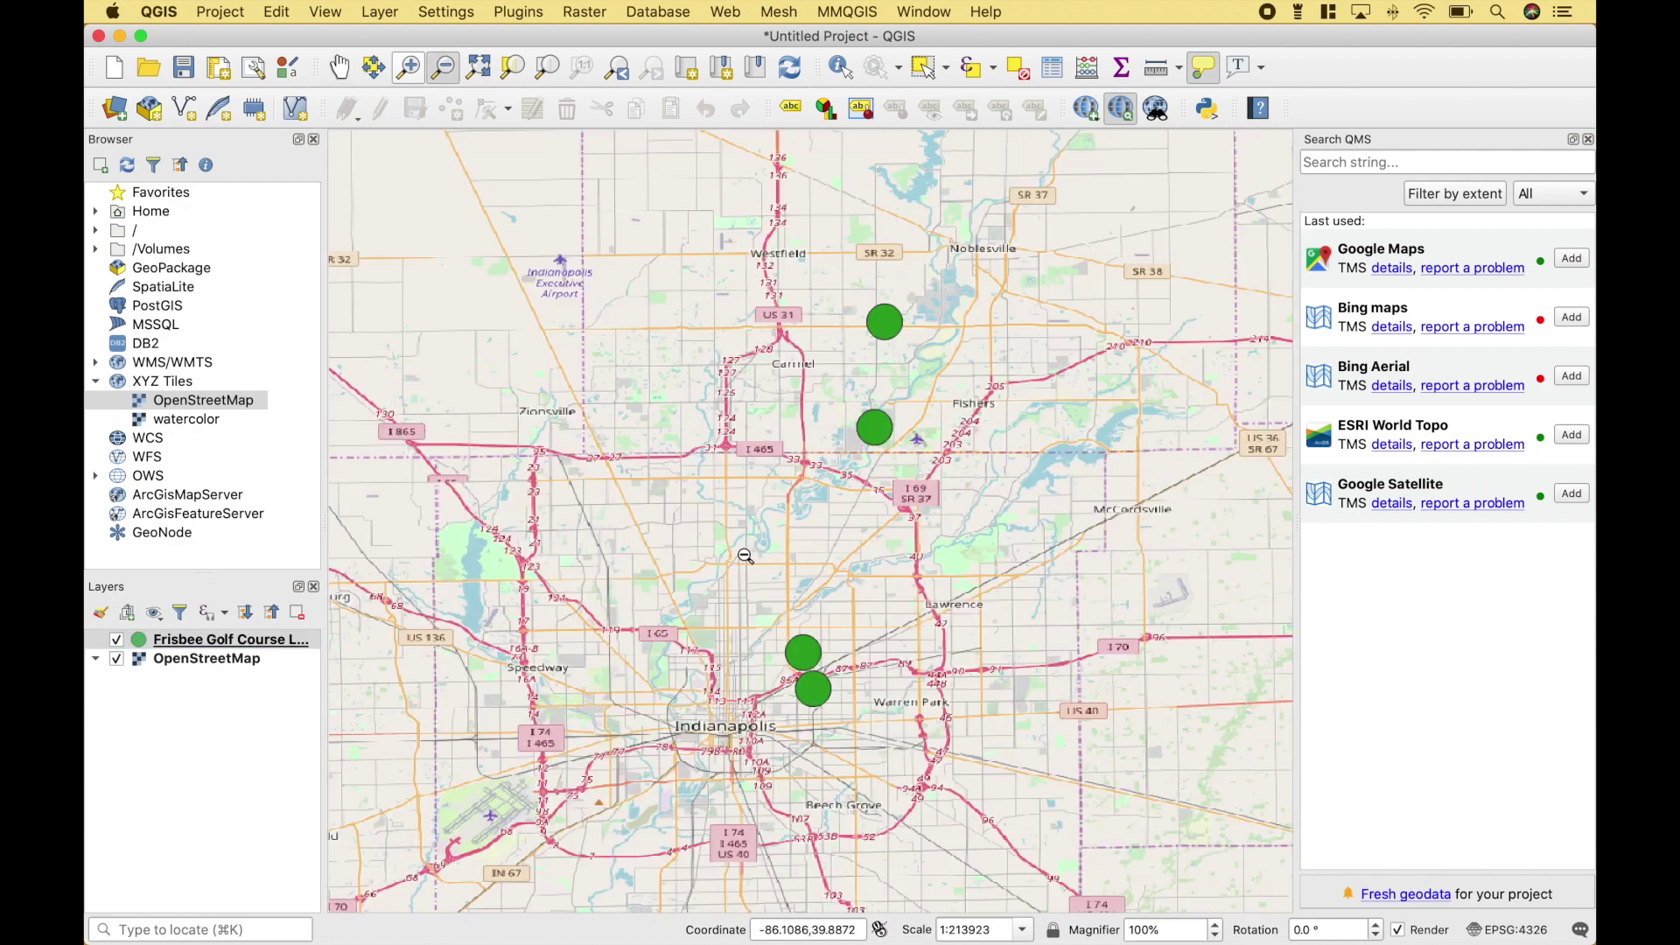
left_click(744, 555)
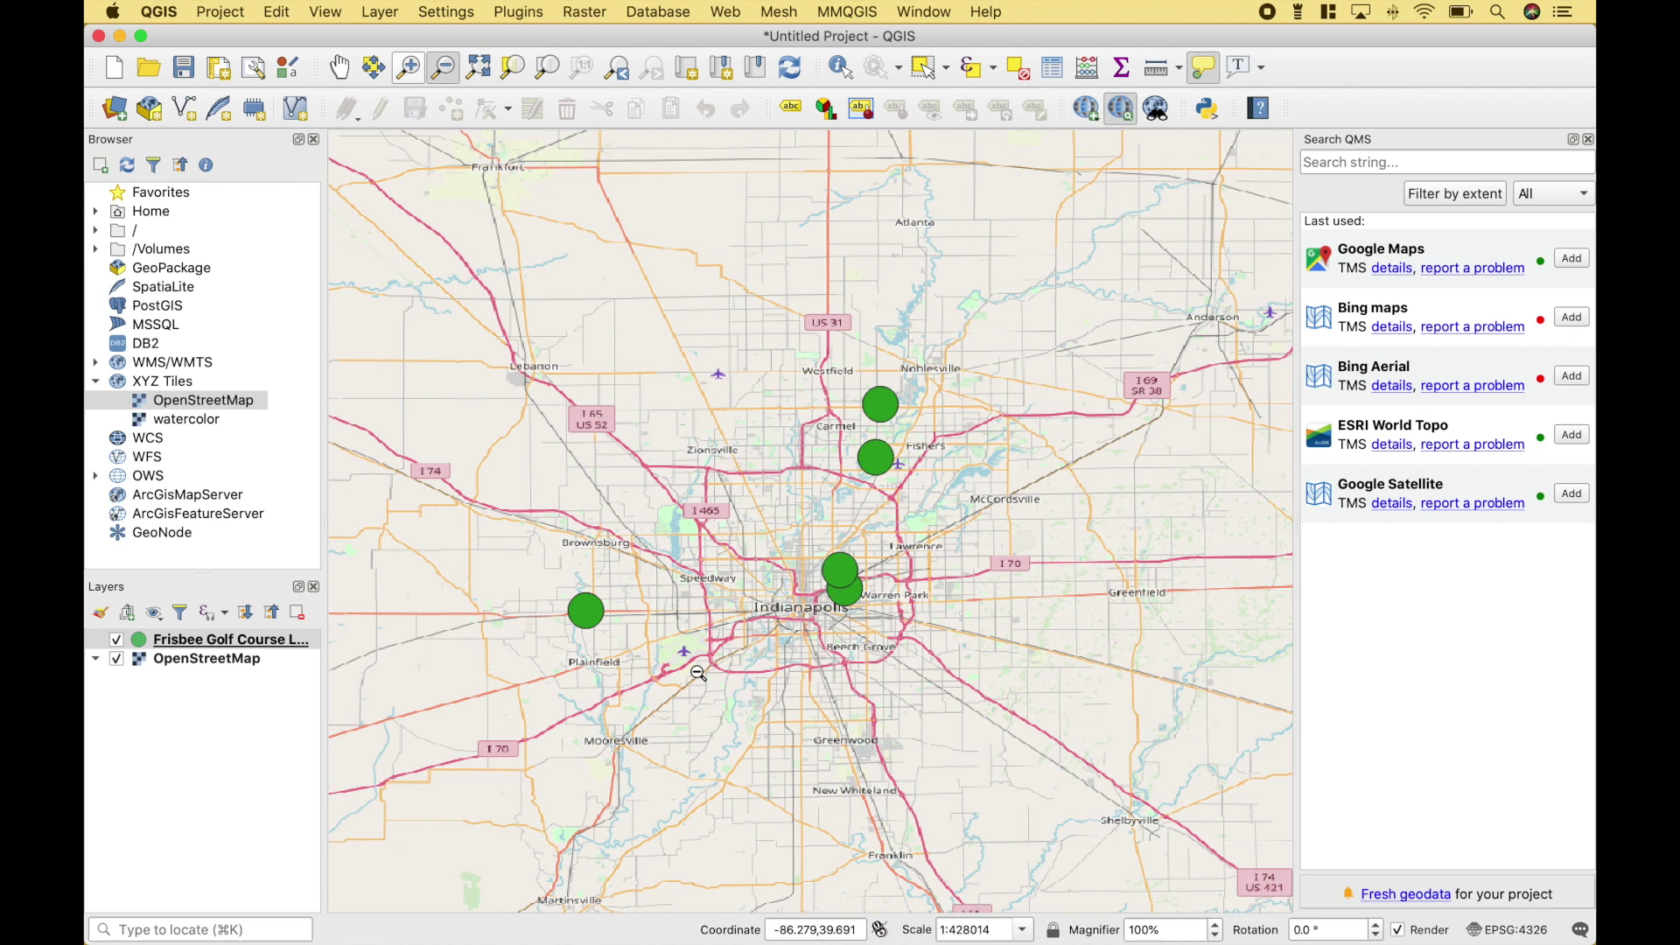
Preview notfound.csv from the desktop map folder, then close Finder and return to QGIS.
key("F11")
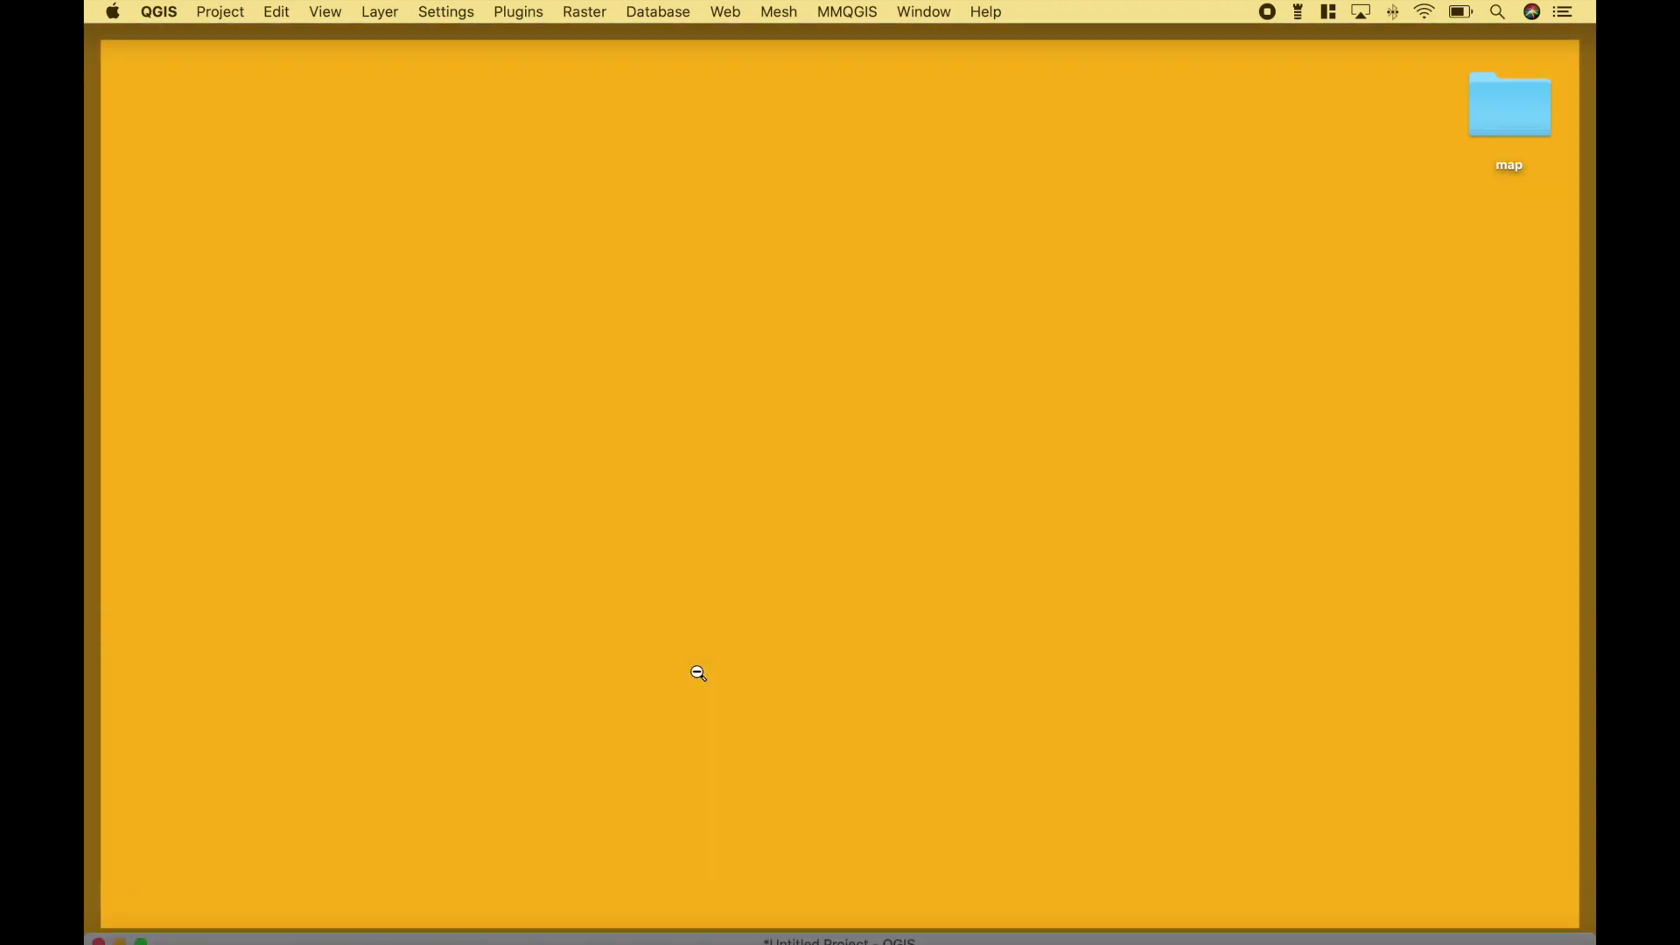
double_click(1516, 119)
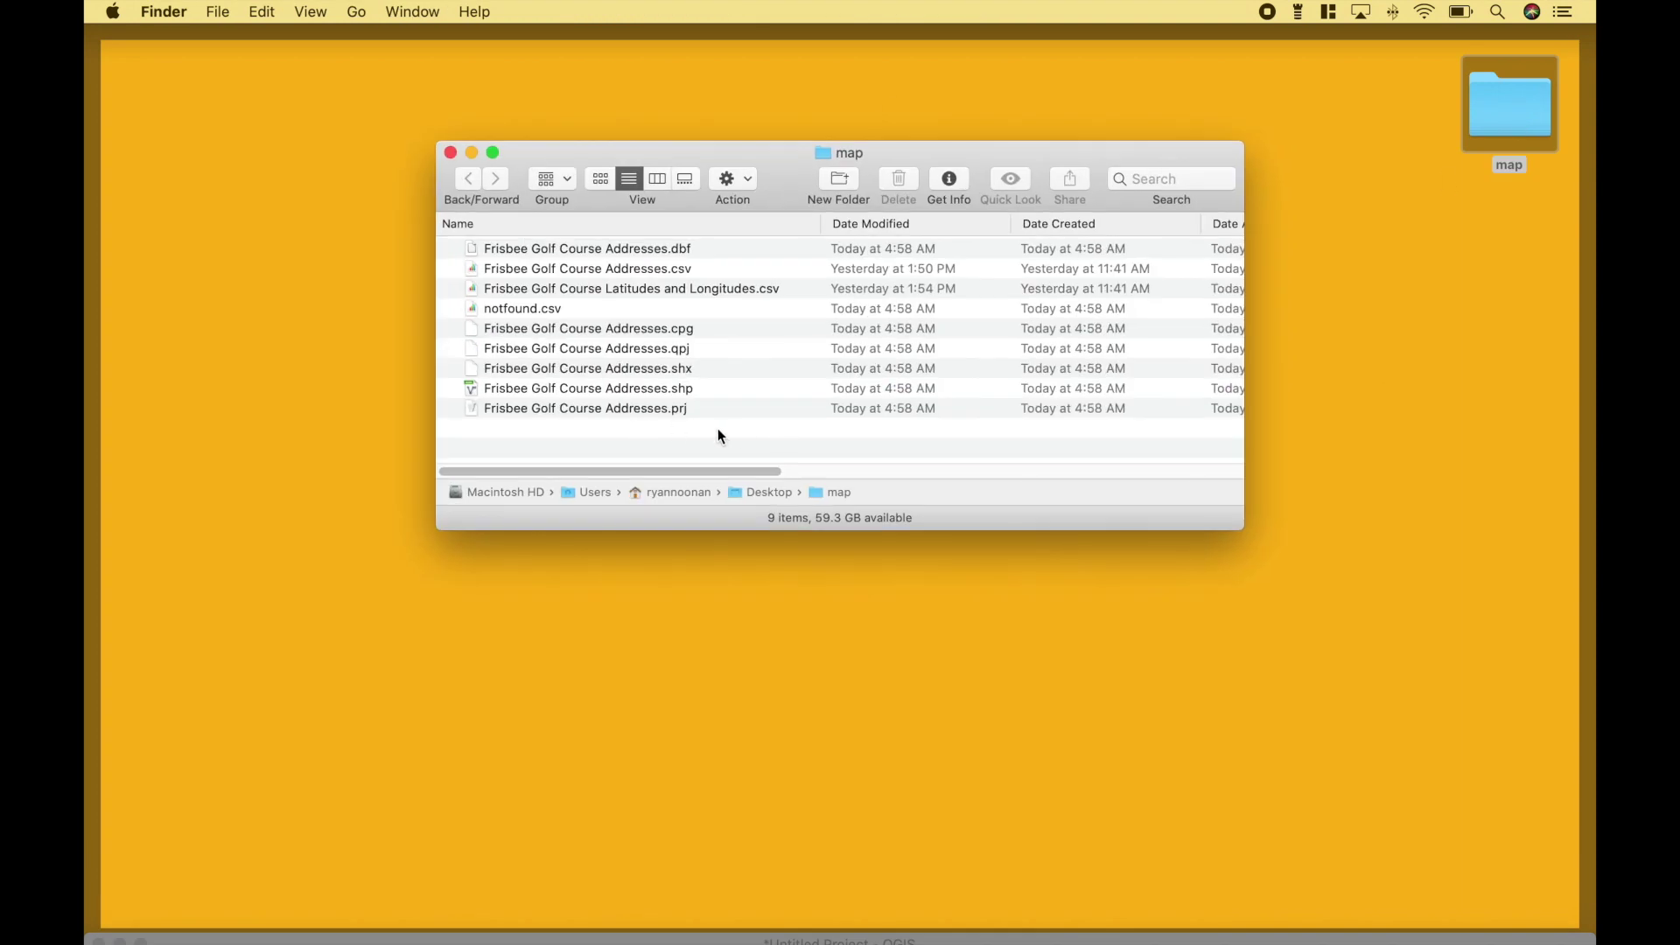
left_click(560, 312)
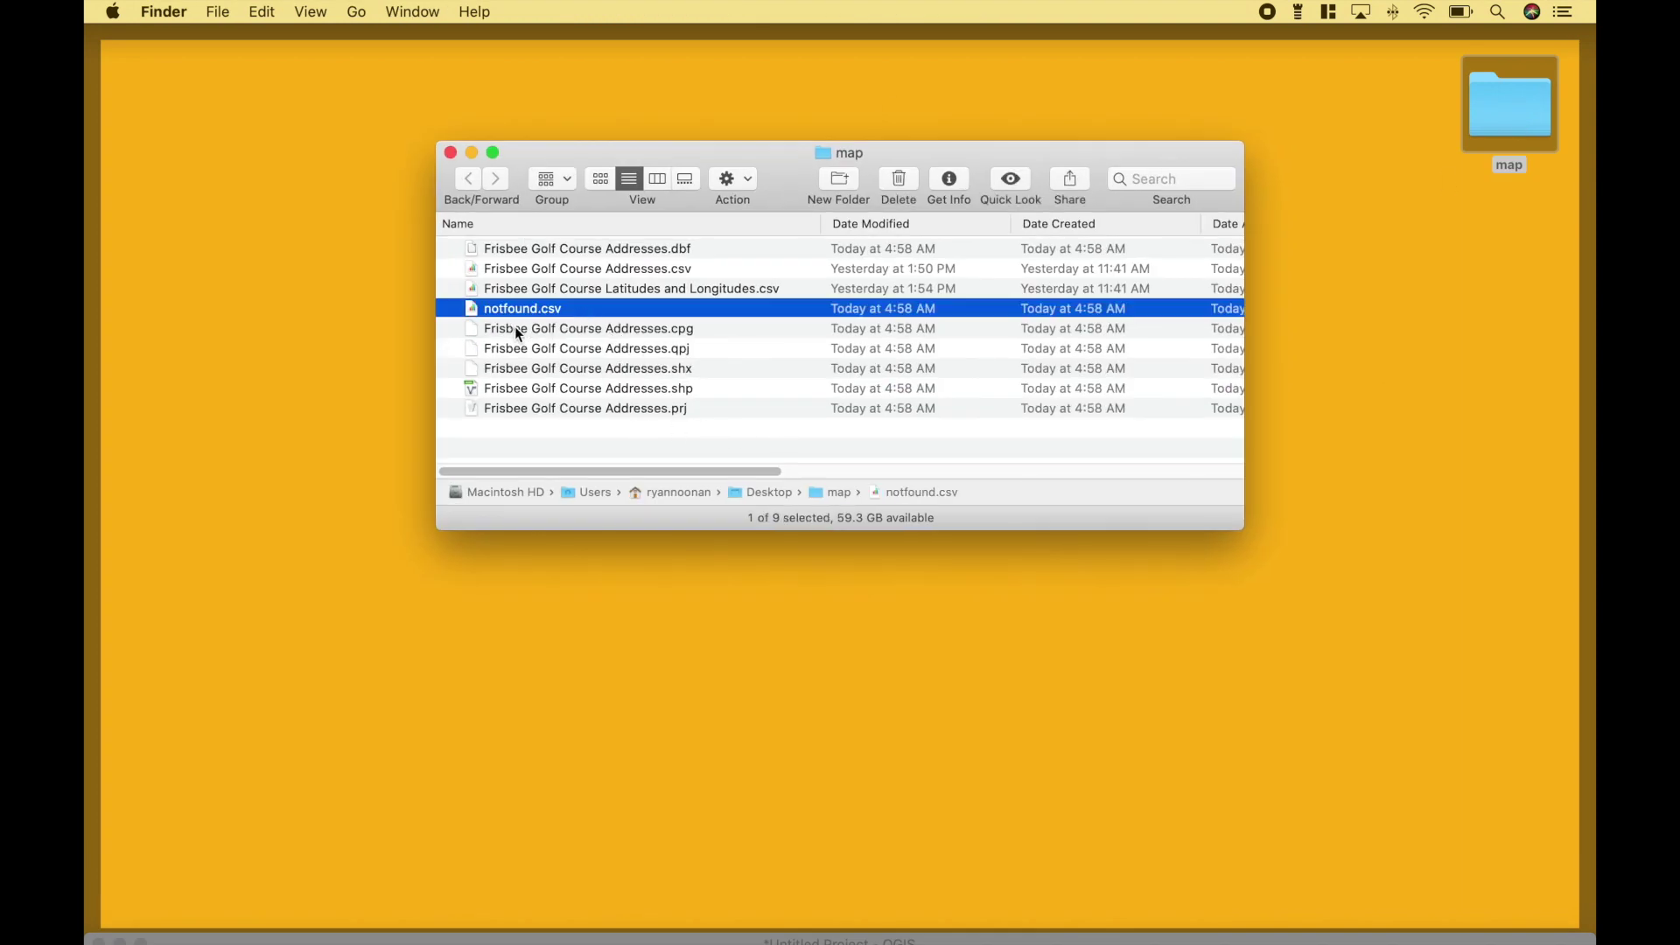
key("space")
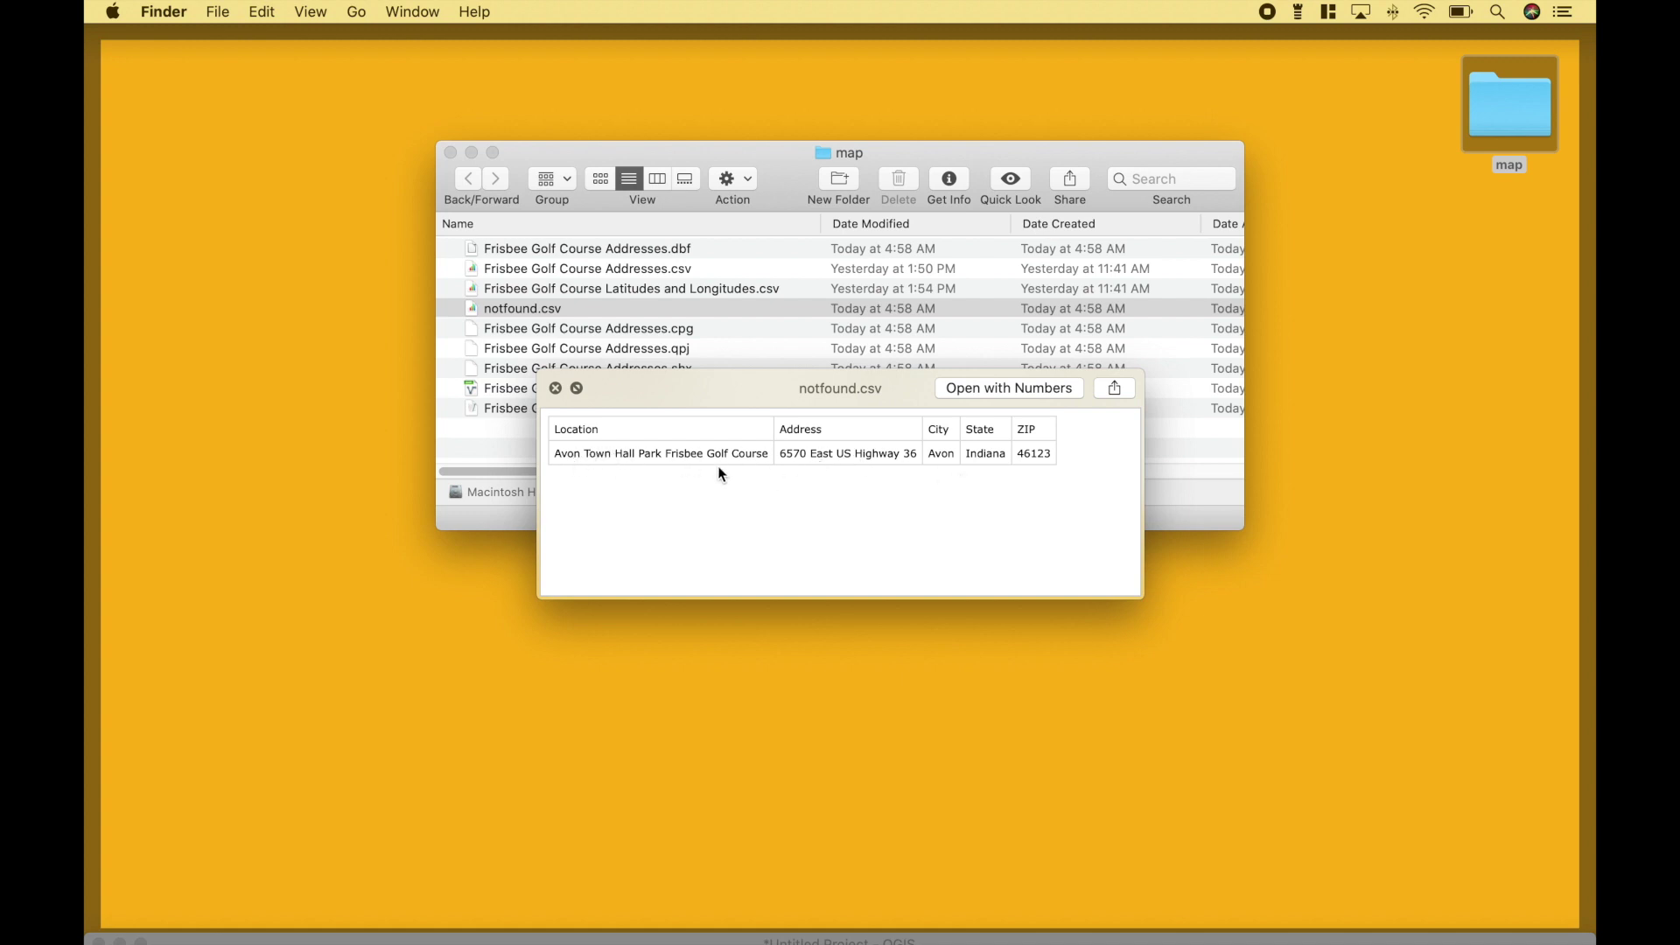
left_click(555, 388)
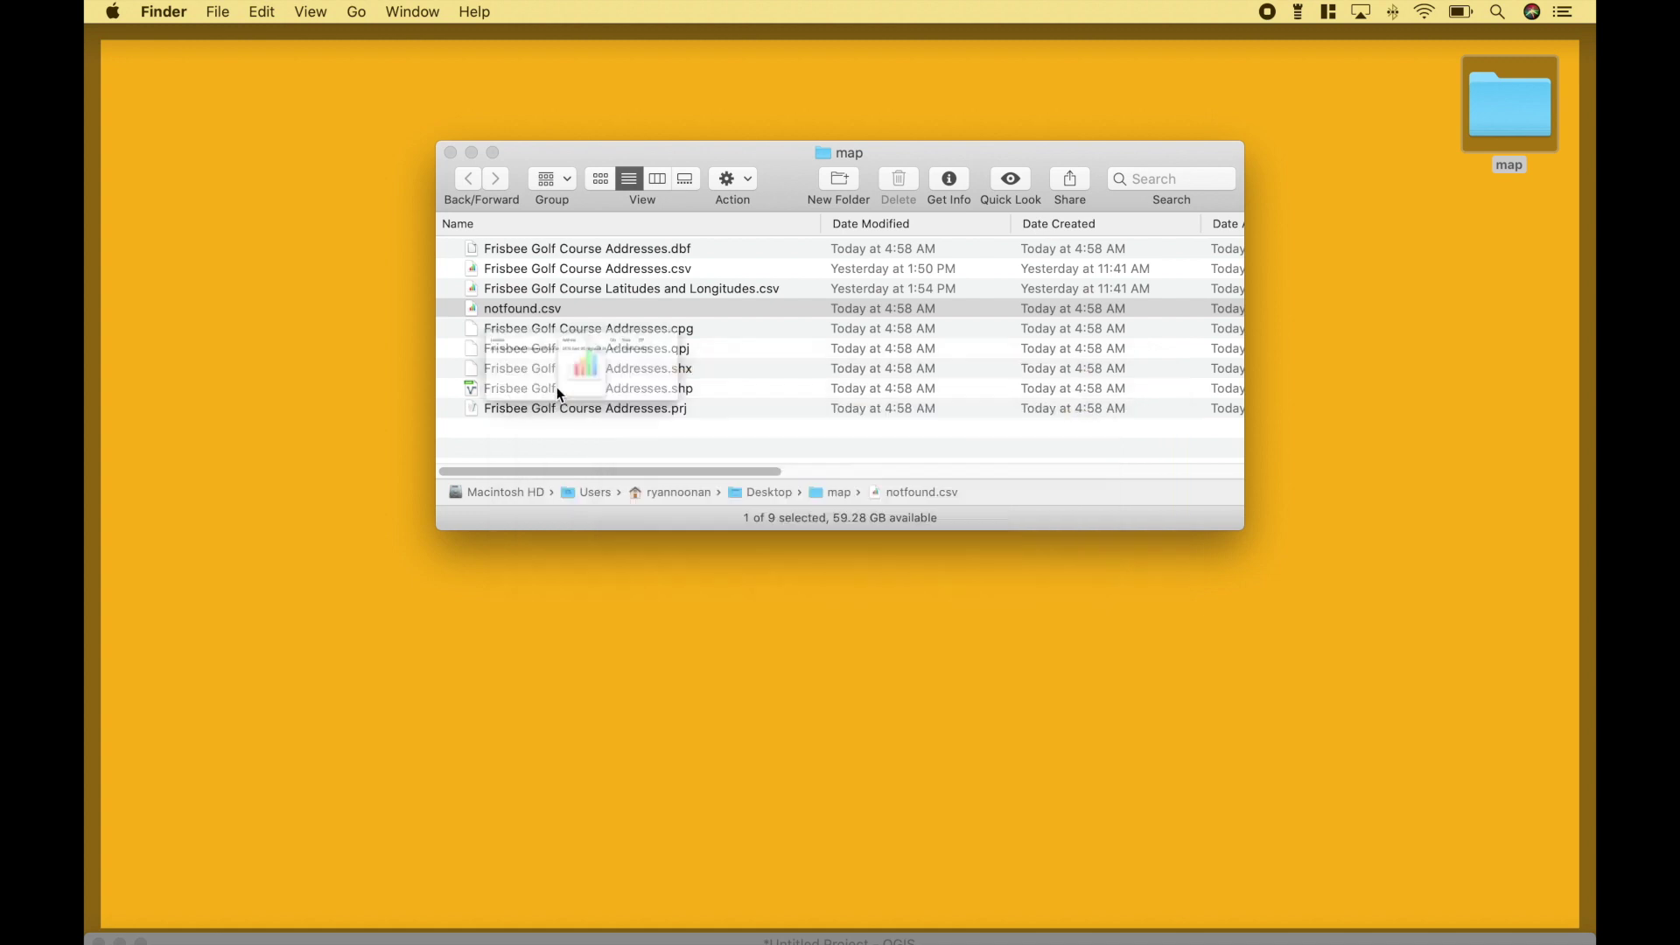
left_click(451, 152)
left_click(1507, 932)
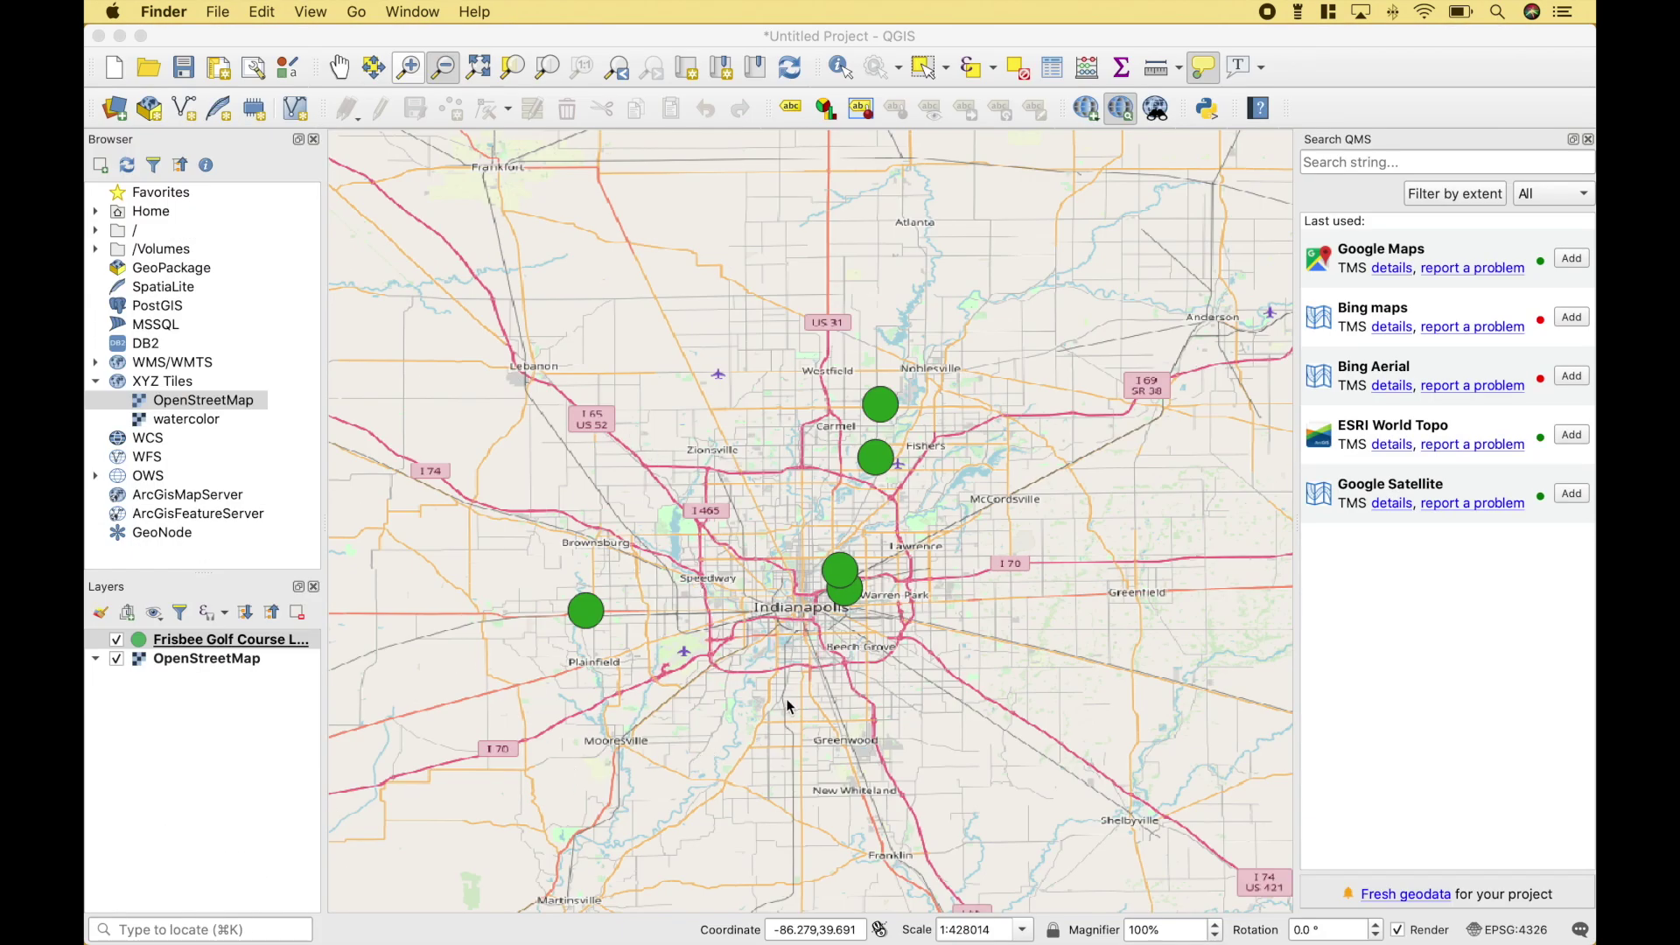
Reframe the map on the Indianapolis courses and widen the Layers panel to show full names.
left_click(718, 501)
left_click(409, 67)
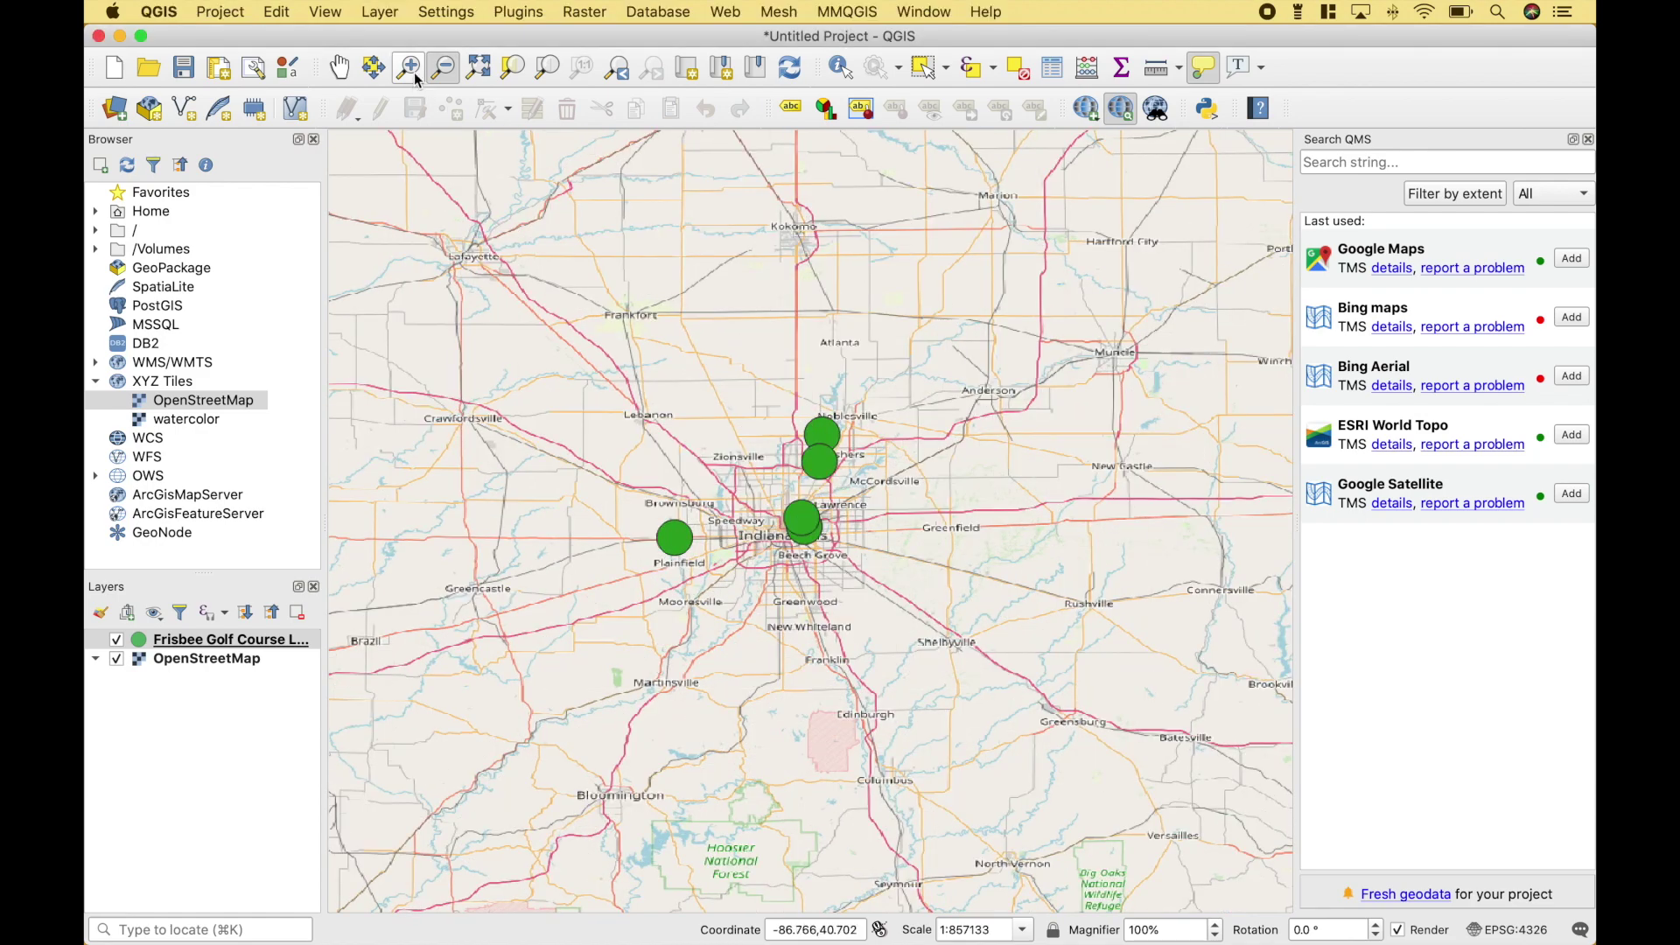
left_click(831, 577)
left_click_drag(323, 706, 419, 711)
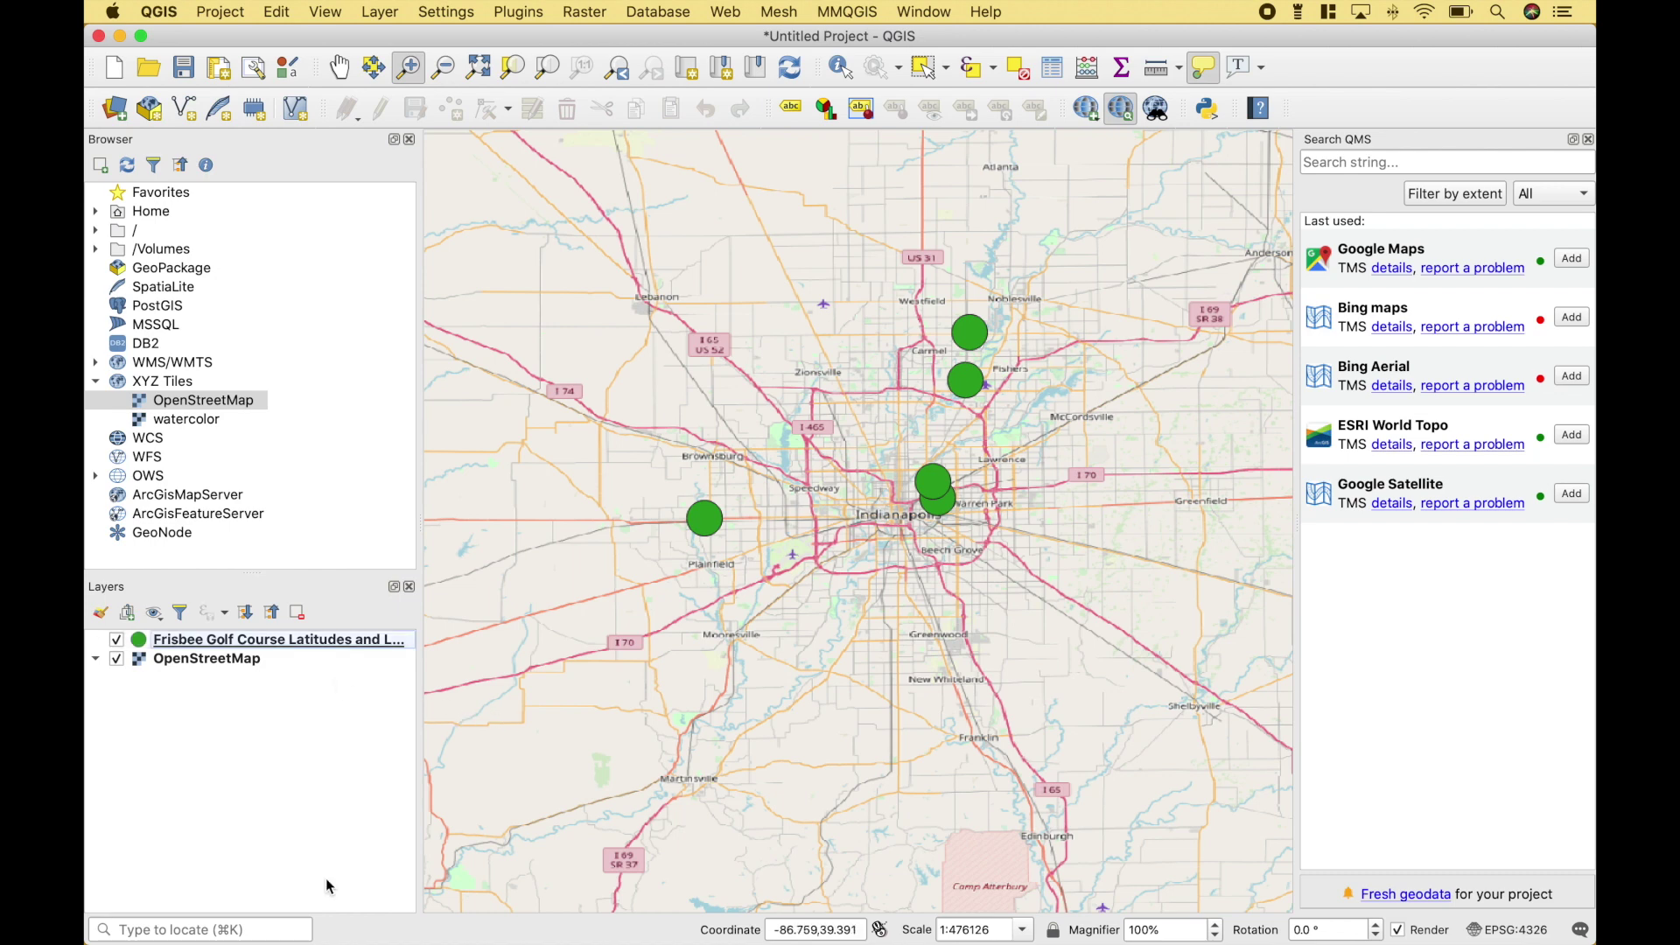
Open the Save Vector Layer As dialog for the Frisbee Golf course points layer.
left_click(346, 636)
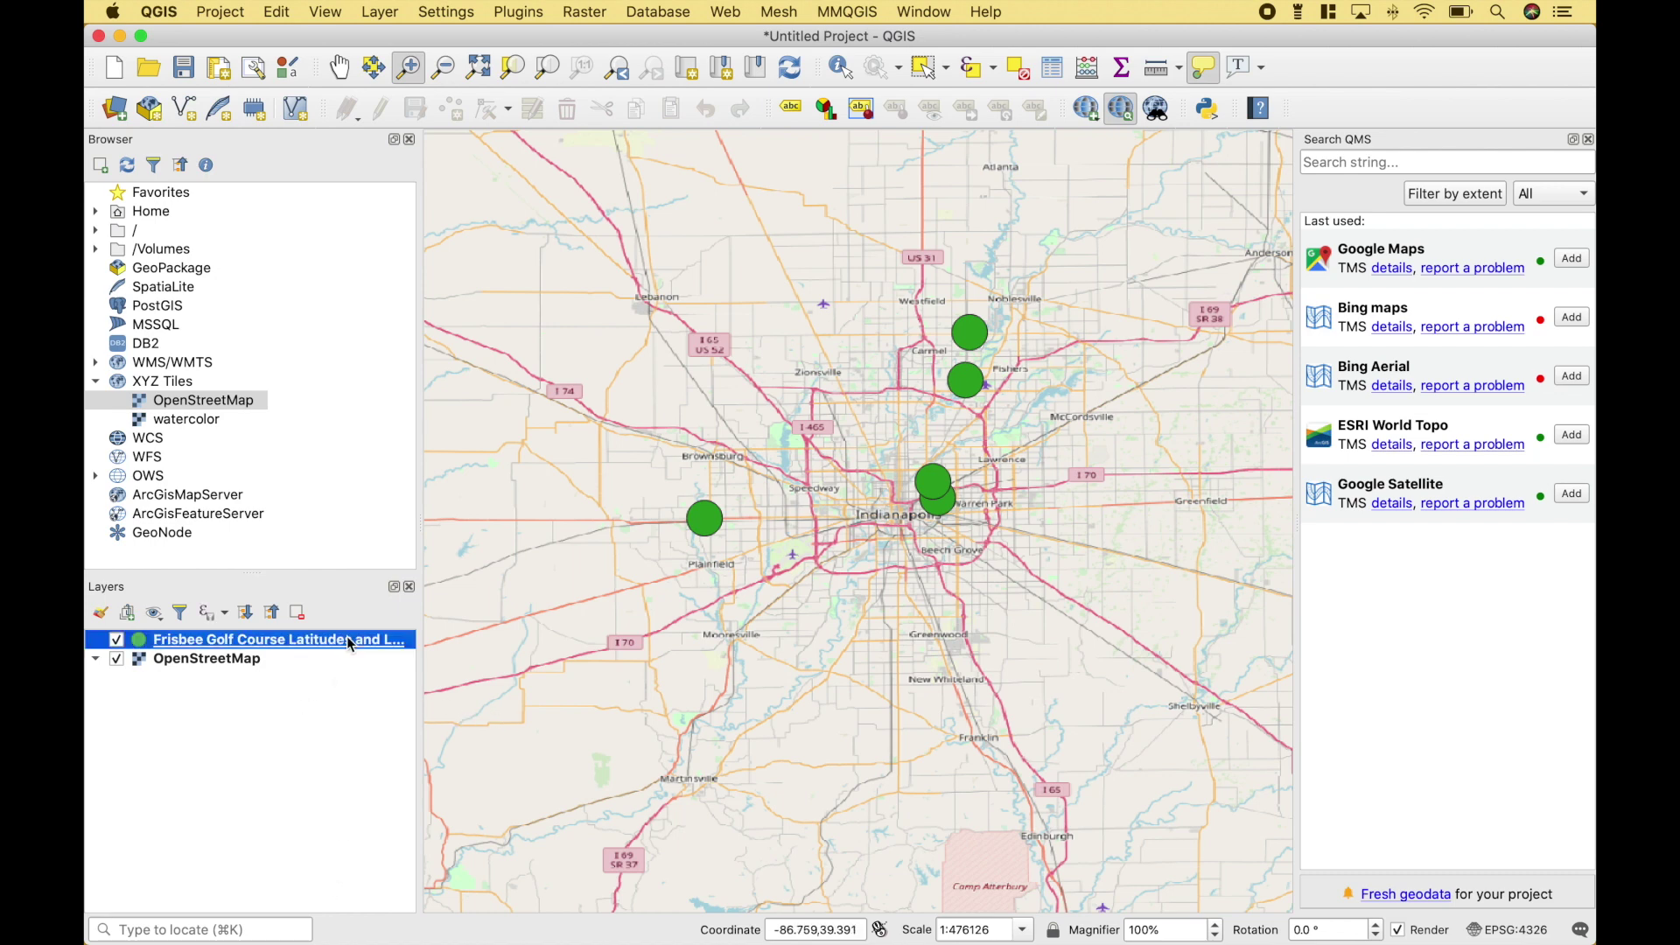
right_click(346, 637)
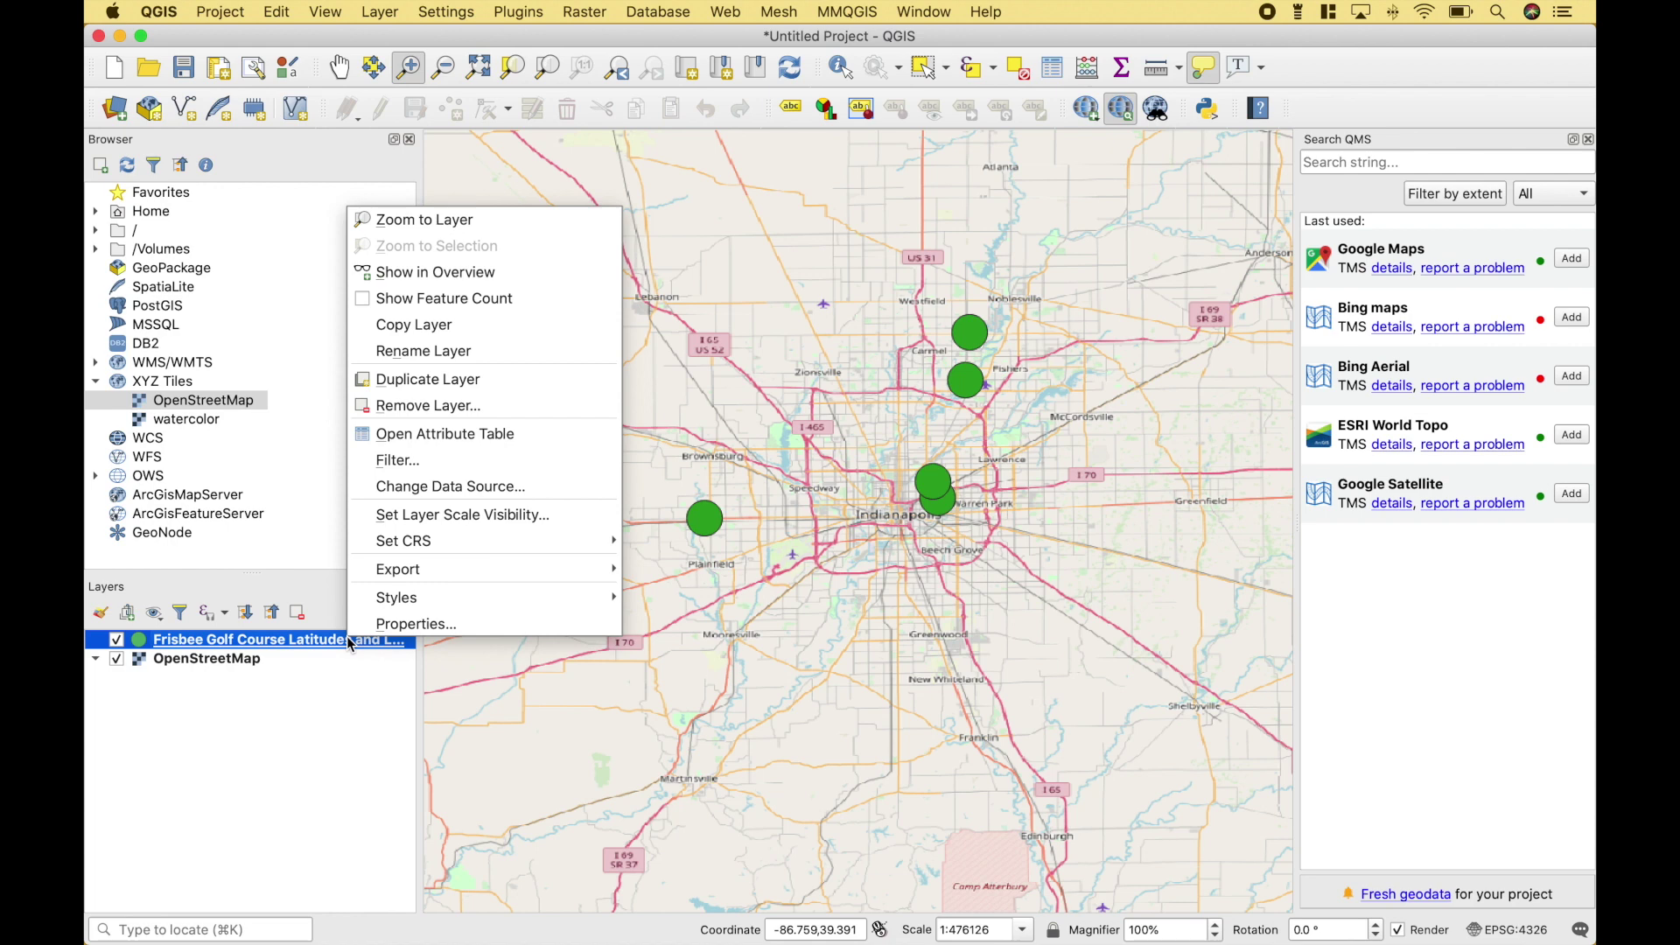
mouse_move(463, 574)
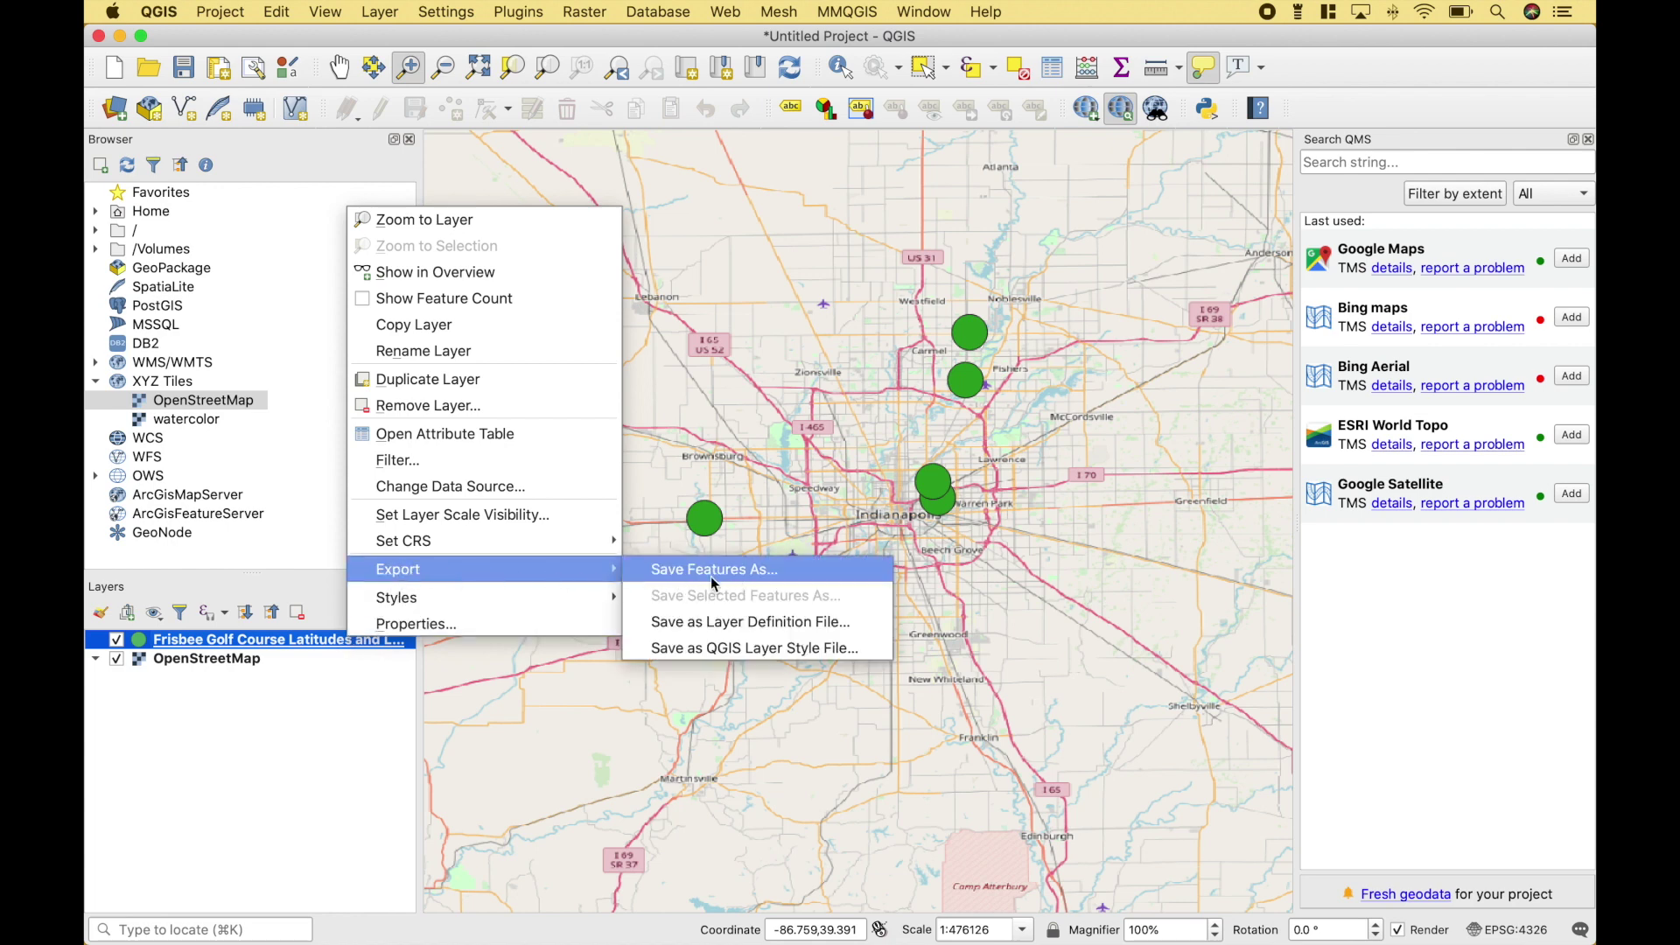
left_click(305, 798)
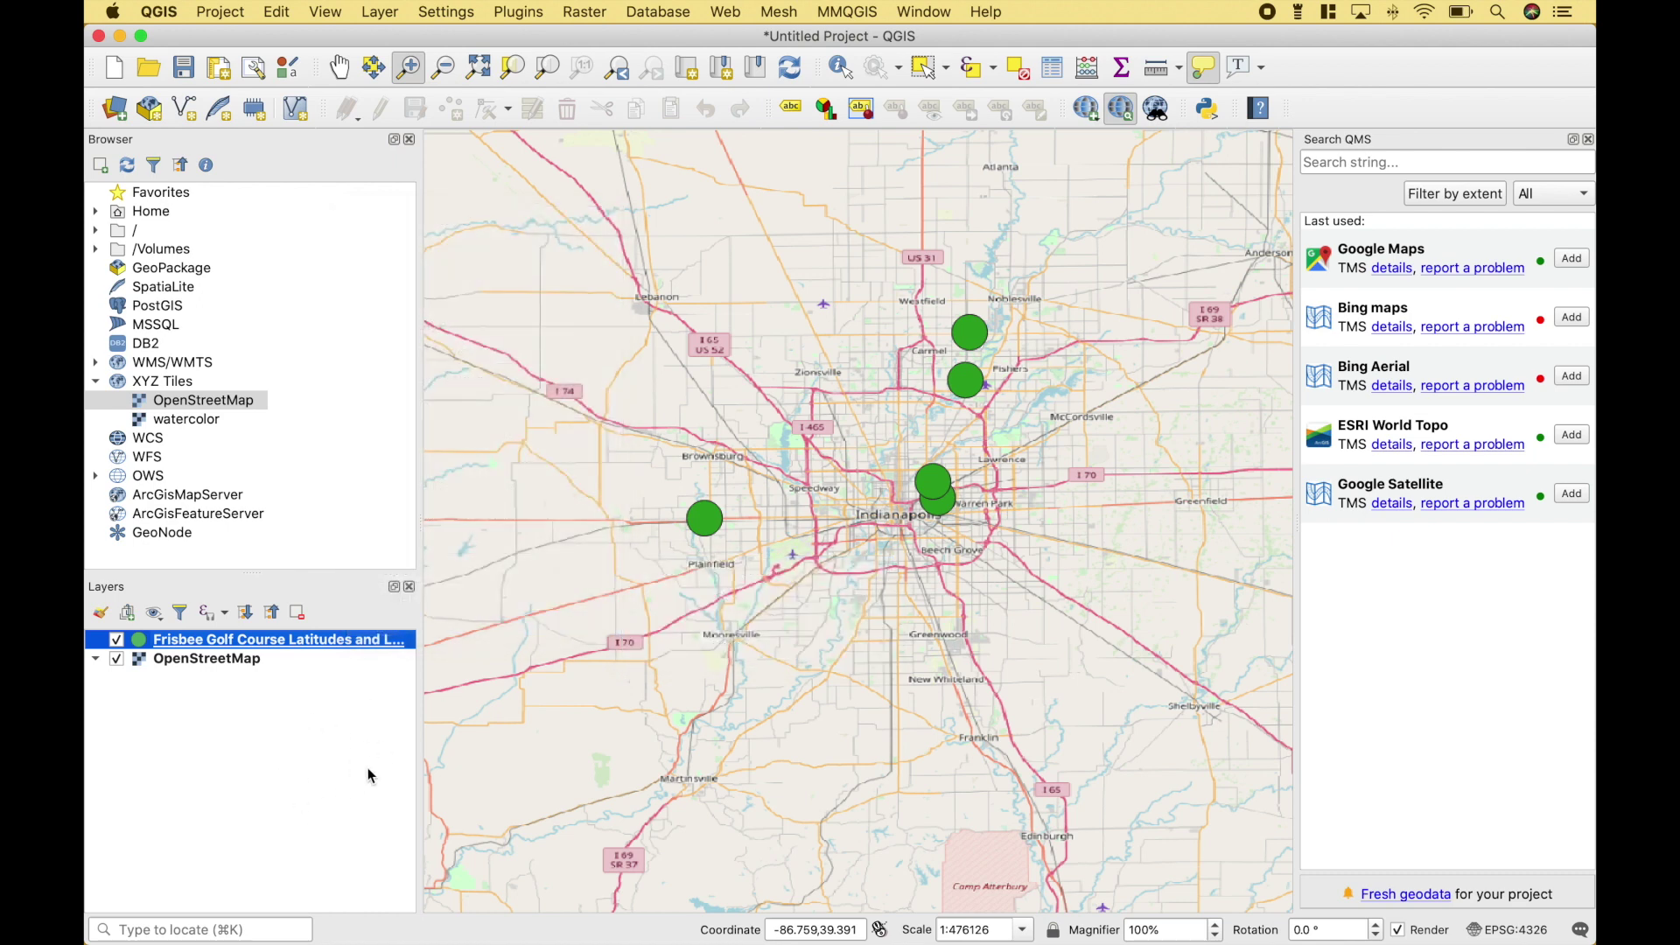
left_click(382, 10)
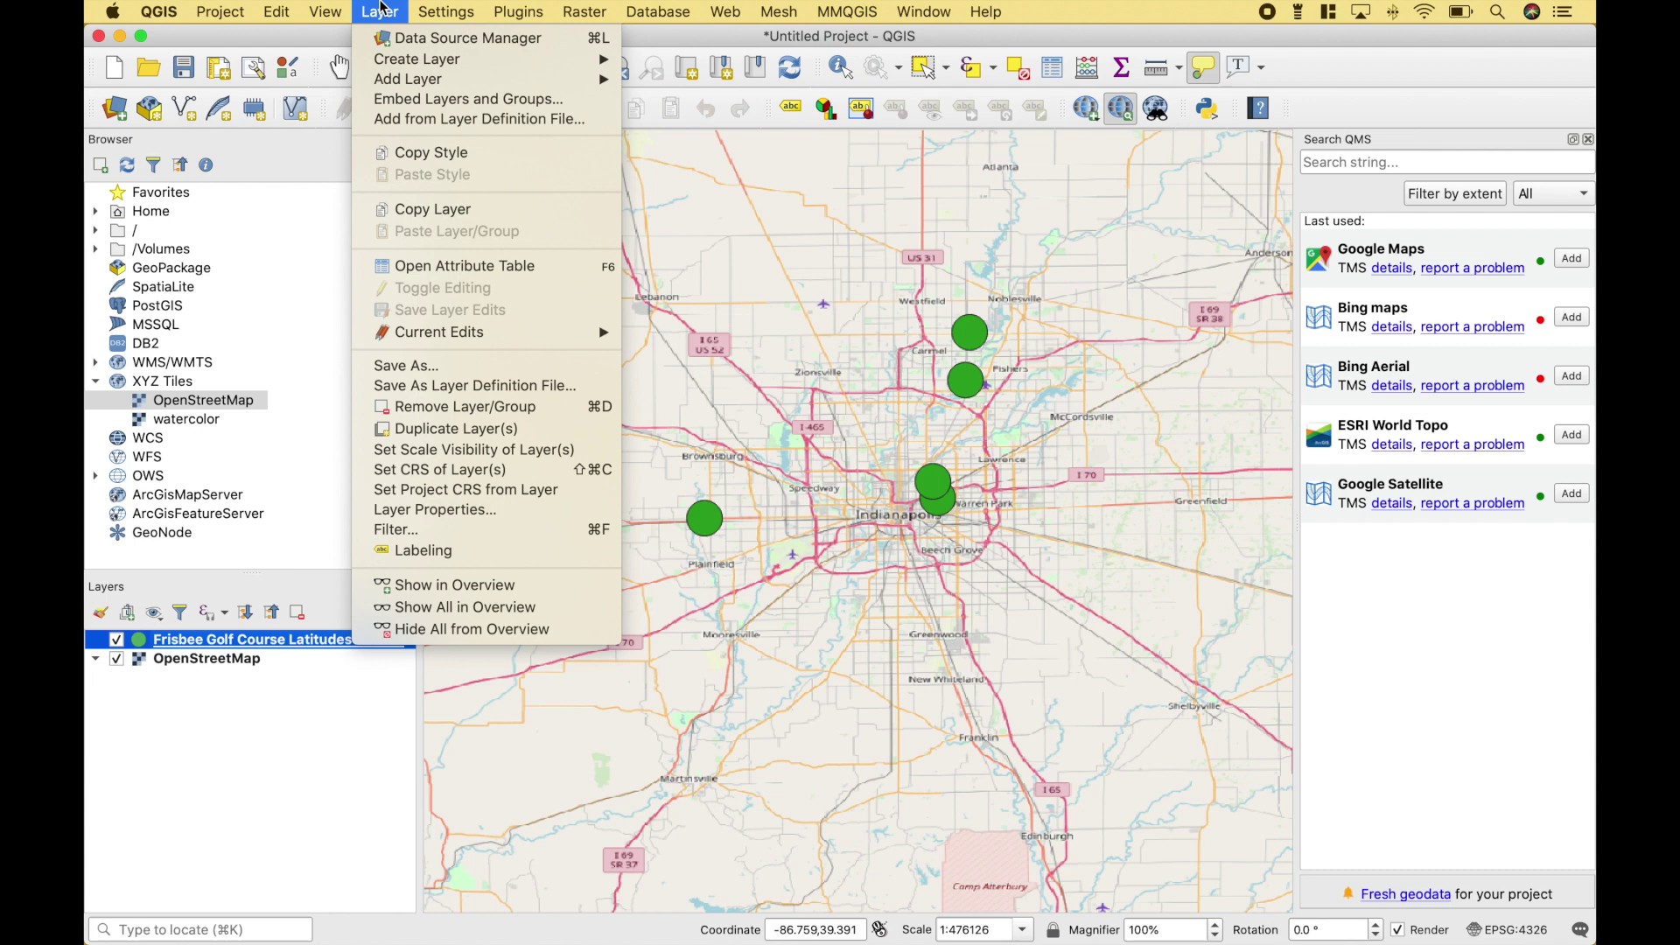
left_click(453, 371)
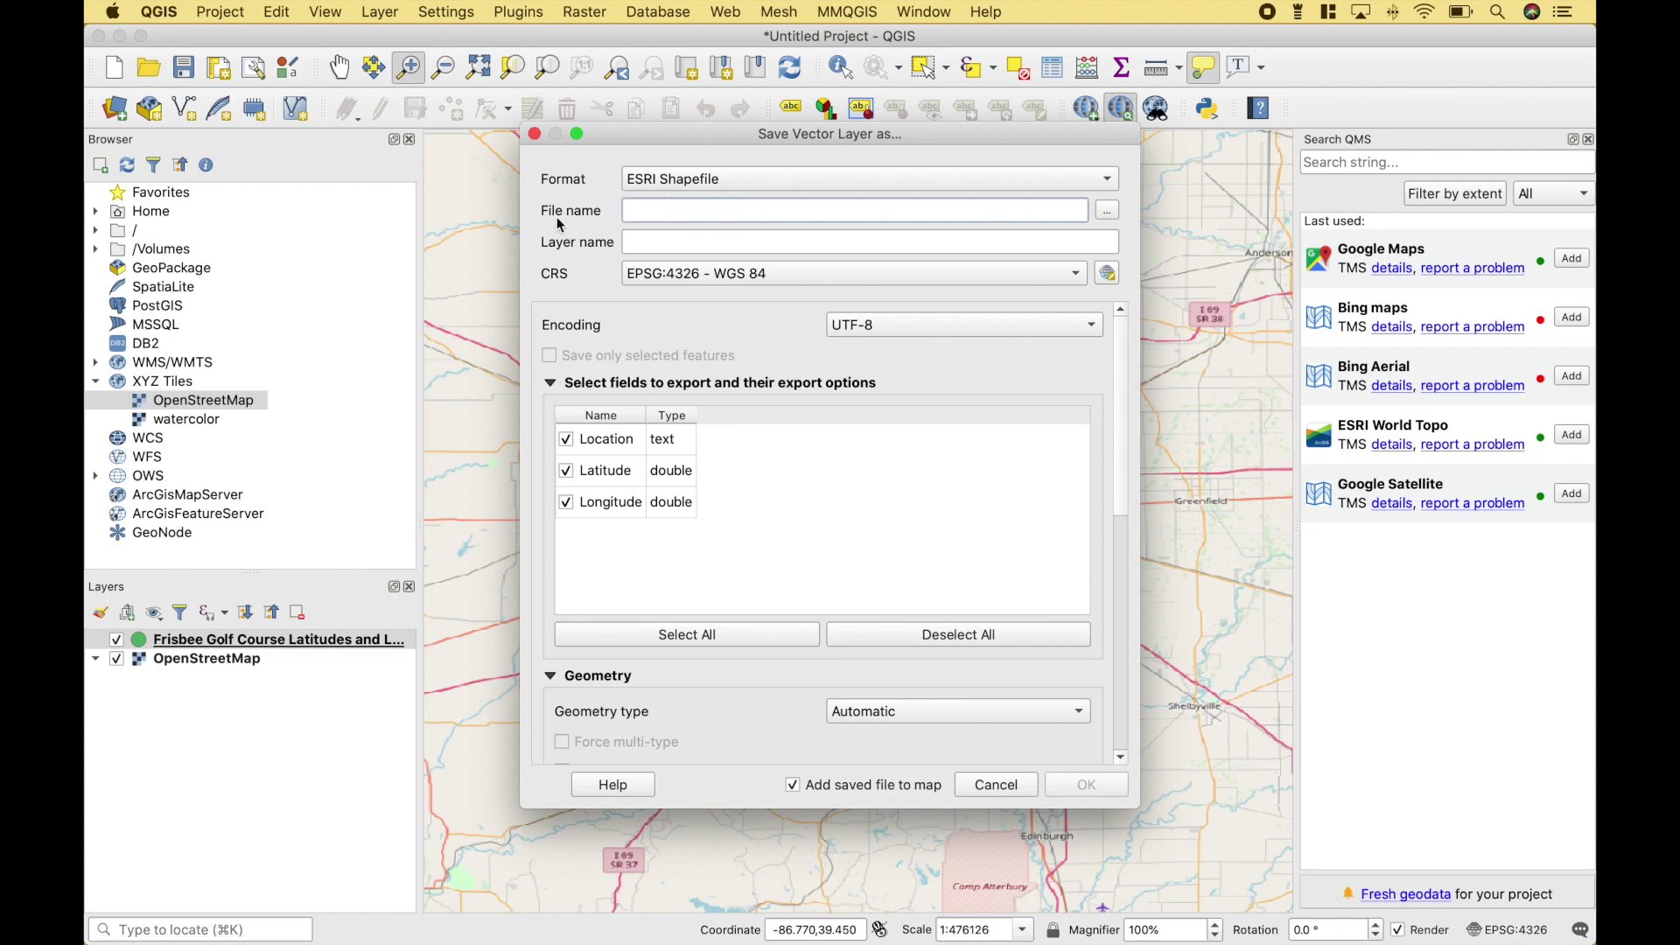
Save the course points as 'lat lon locations layer.shp' in the map folder.
left_click(1107, 211)
left_click(663, 351)
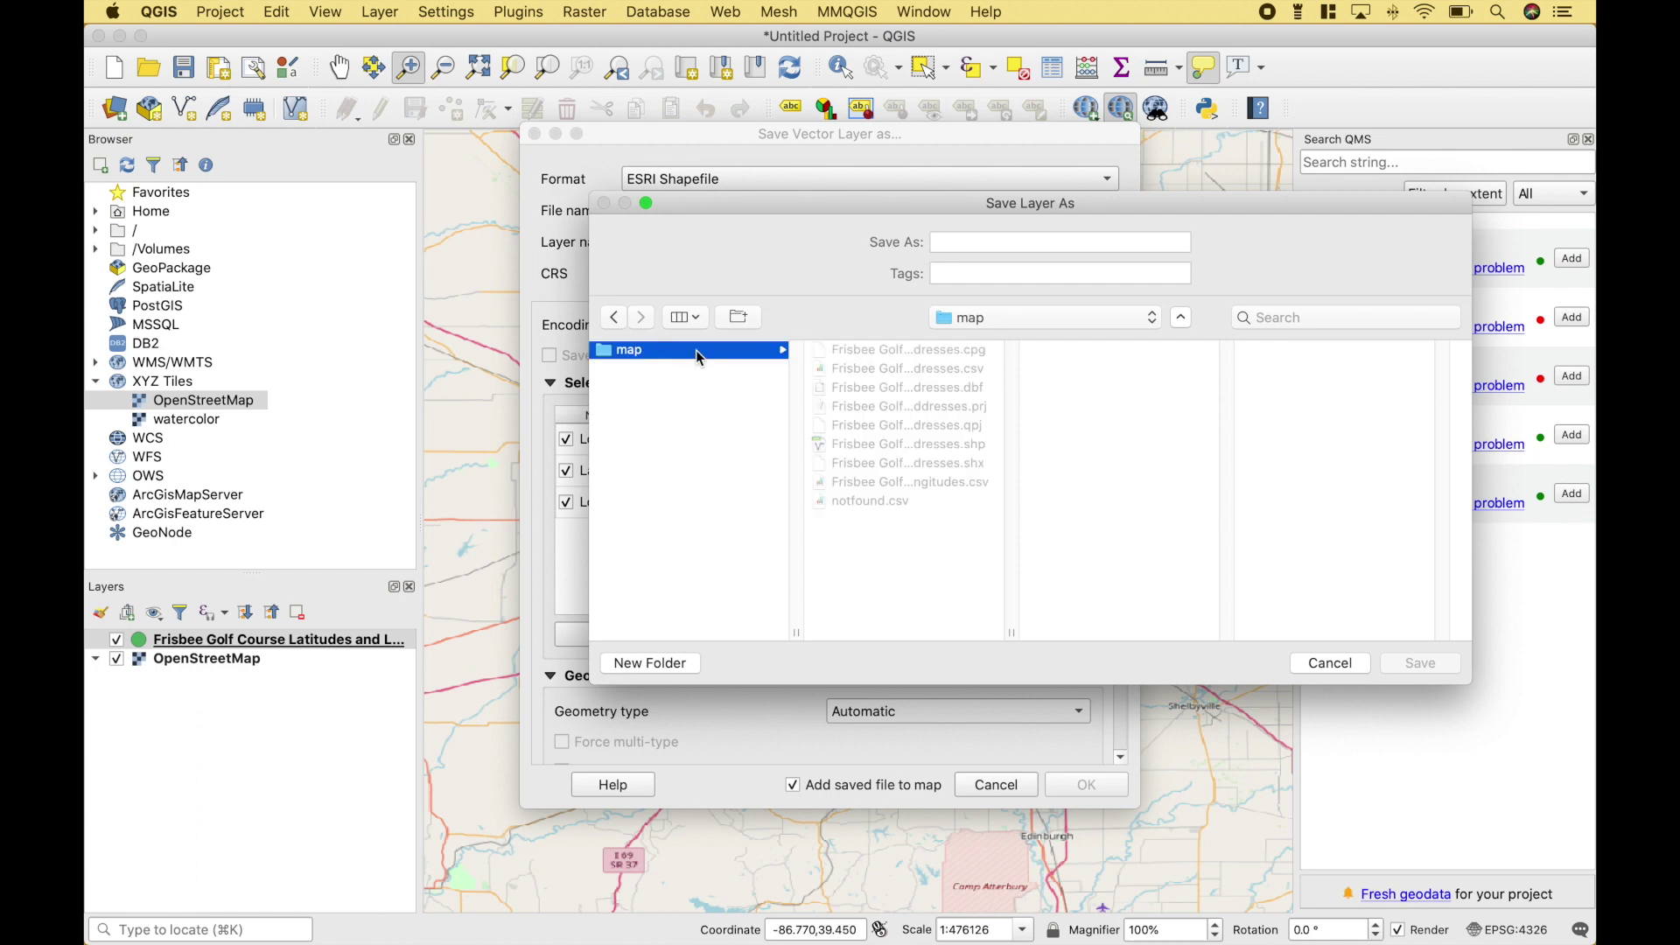
left_click(1059, 243)
type("lat lon locations layer")
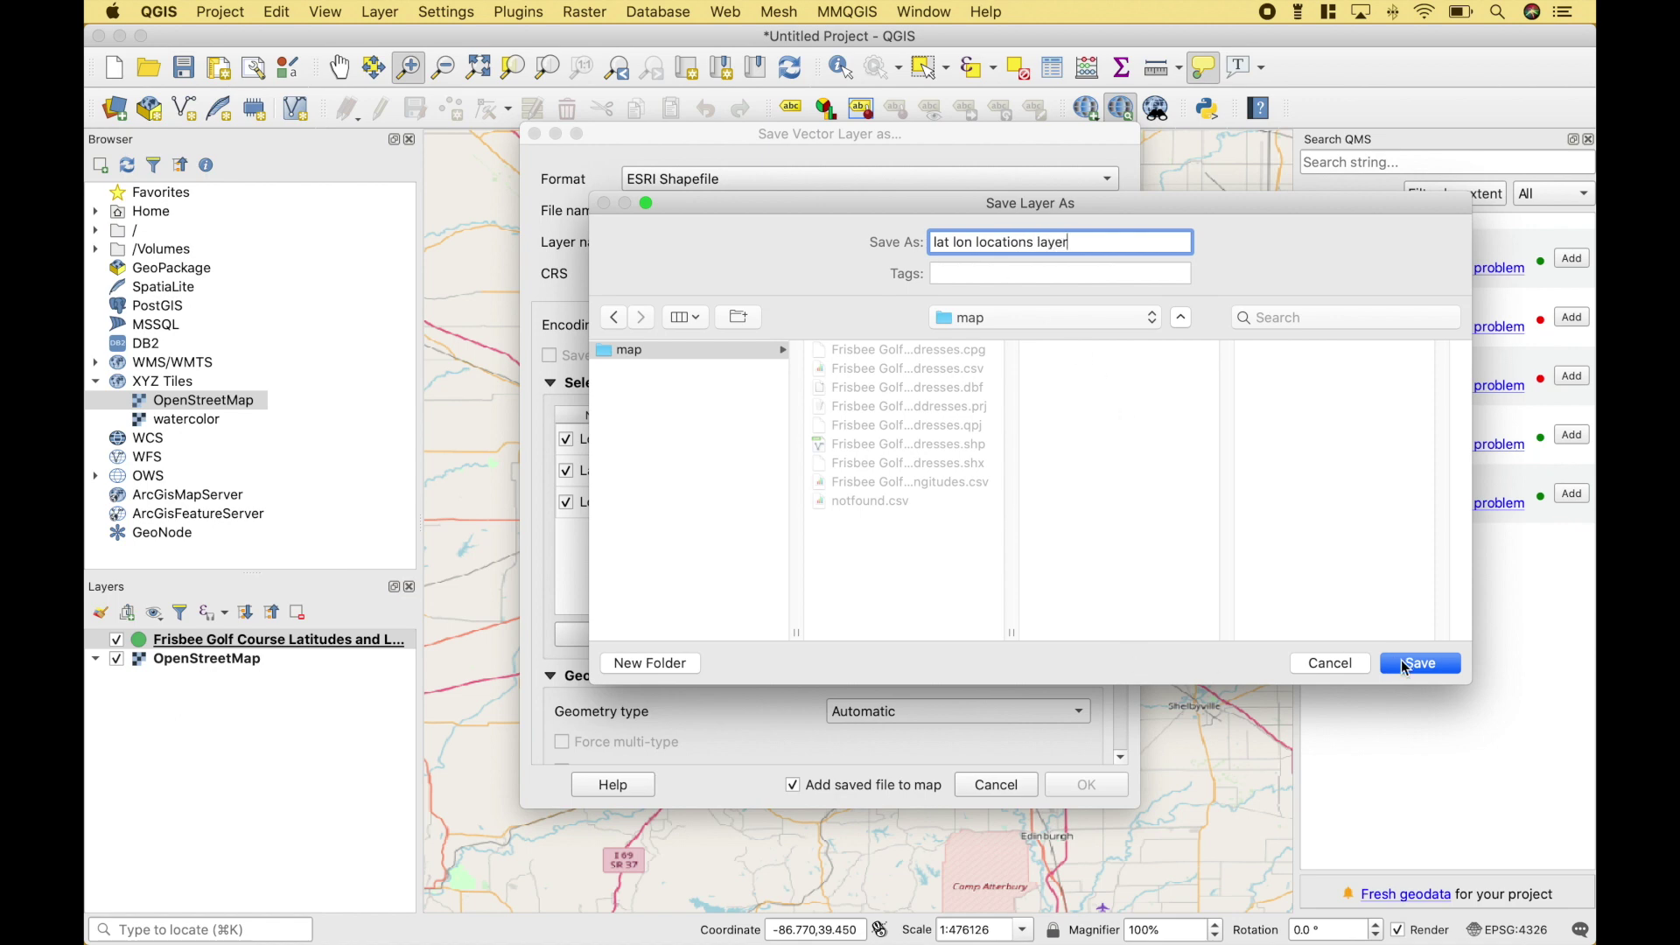
left_click(1405, 665)
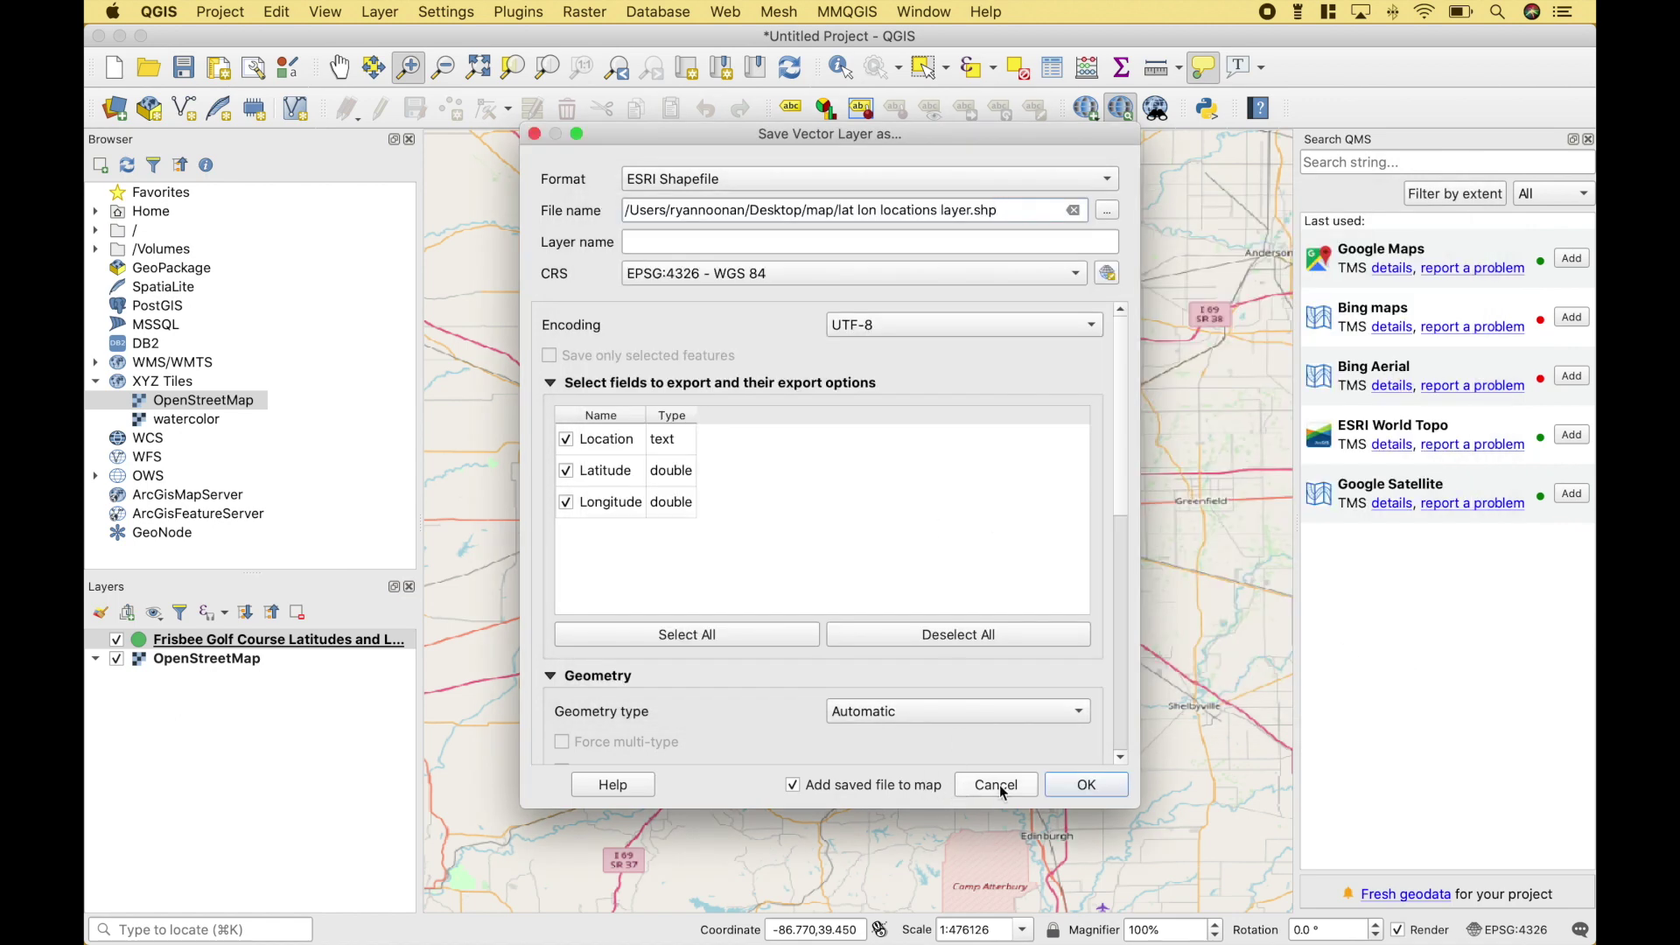
left_click(1063, 791)
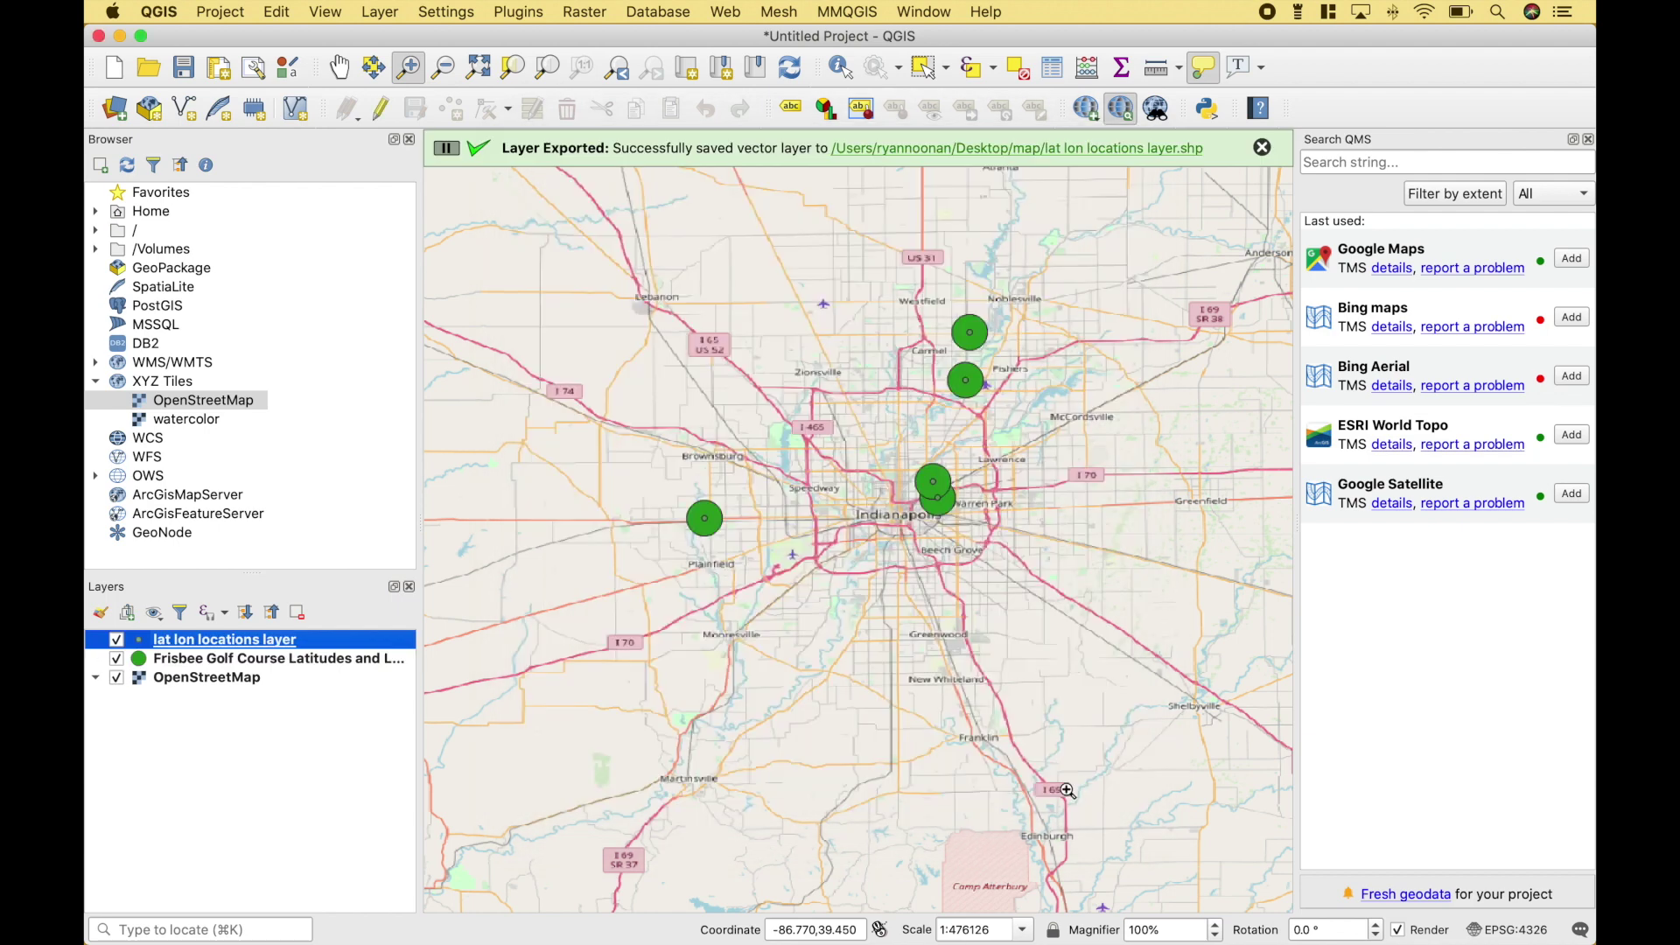
Discard the current project and start a new one with the OpenStreetMap basemap.
key("super+n")
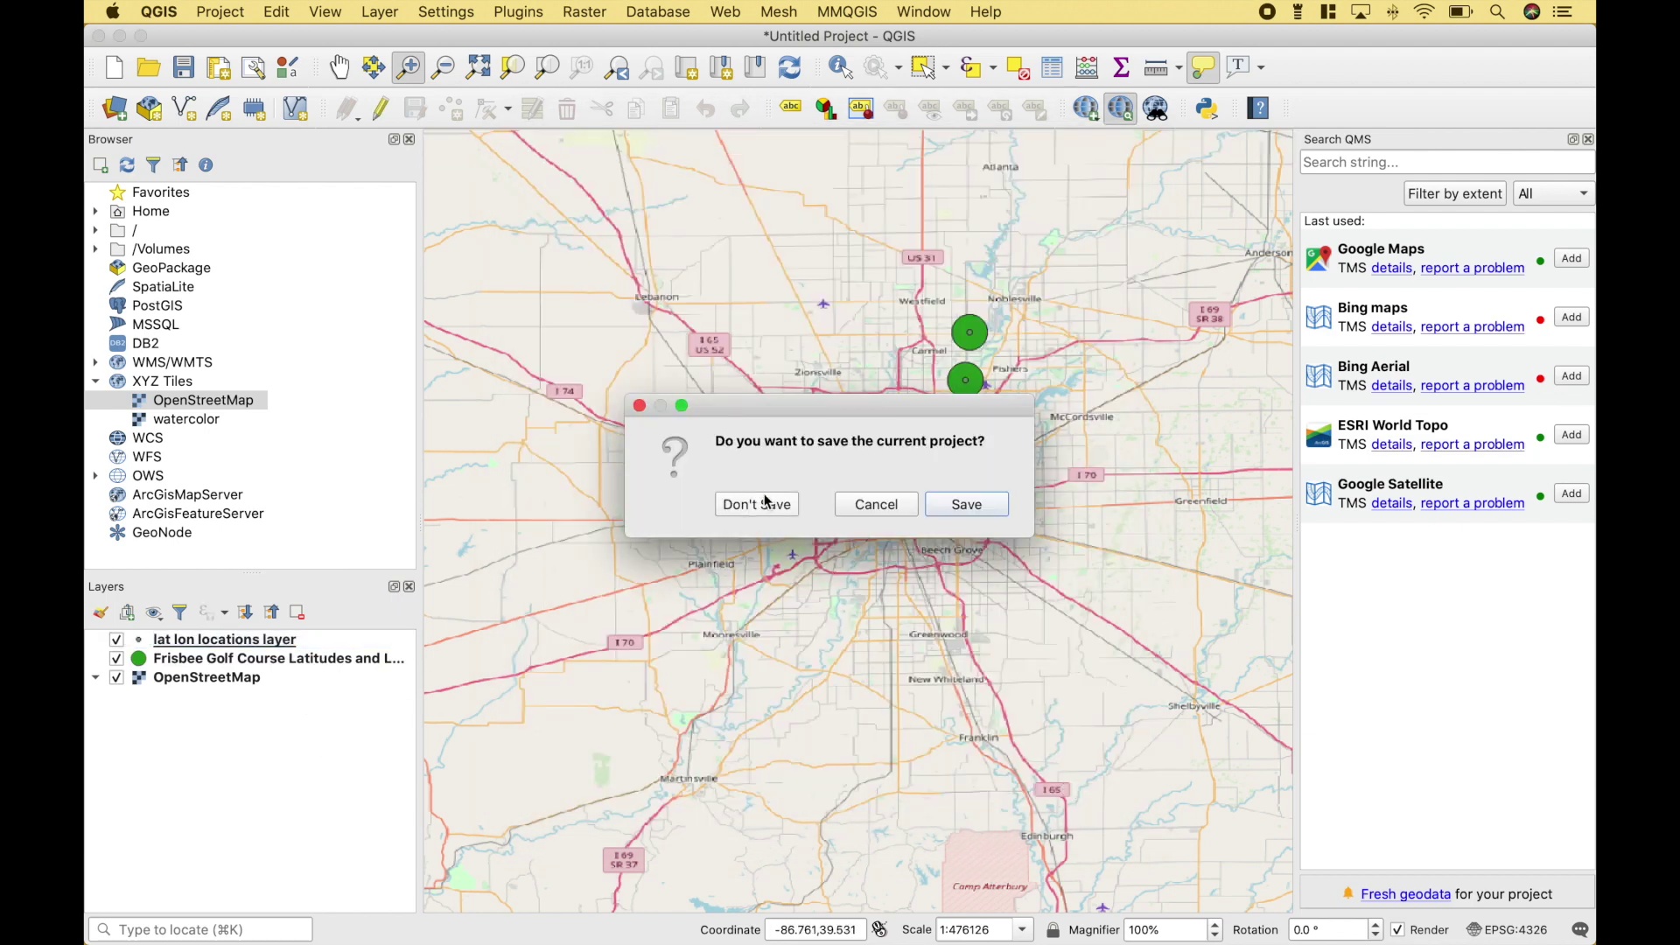
left_click(764, 500)
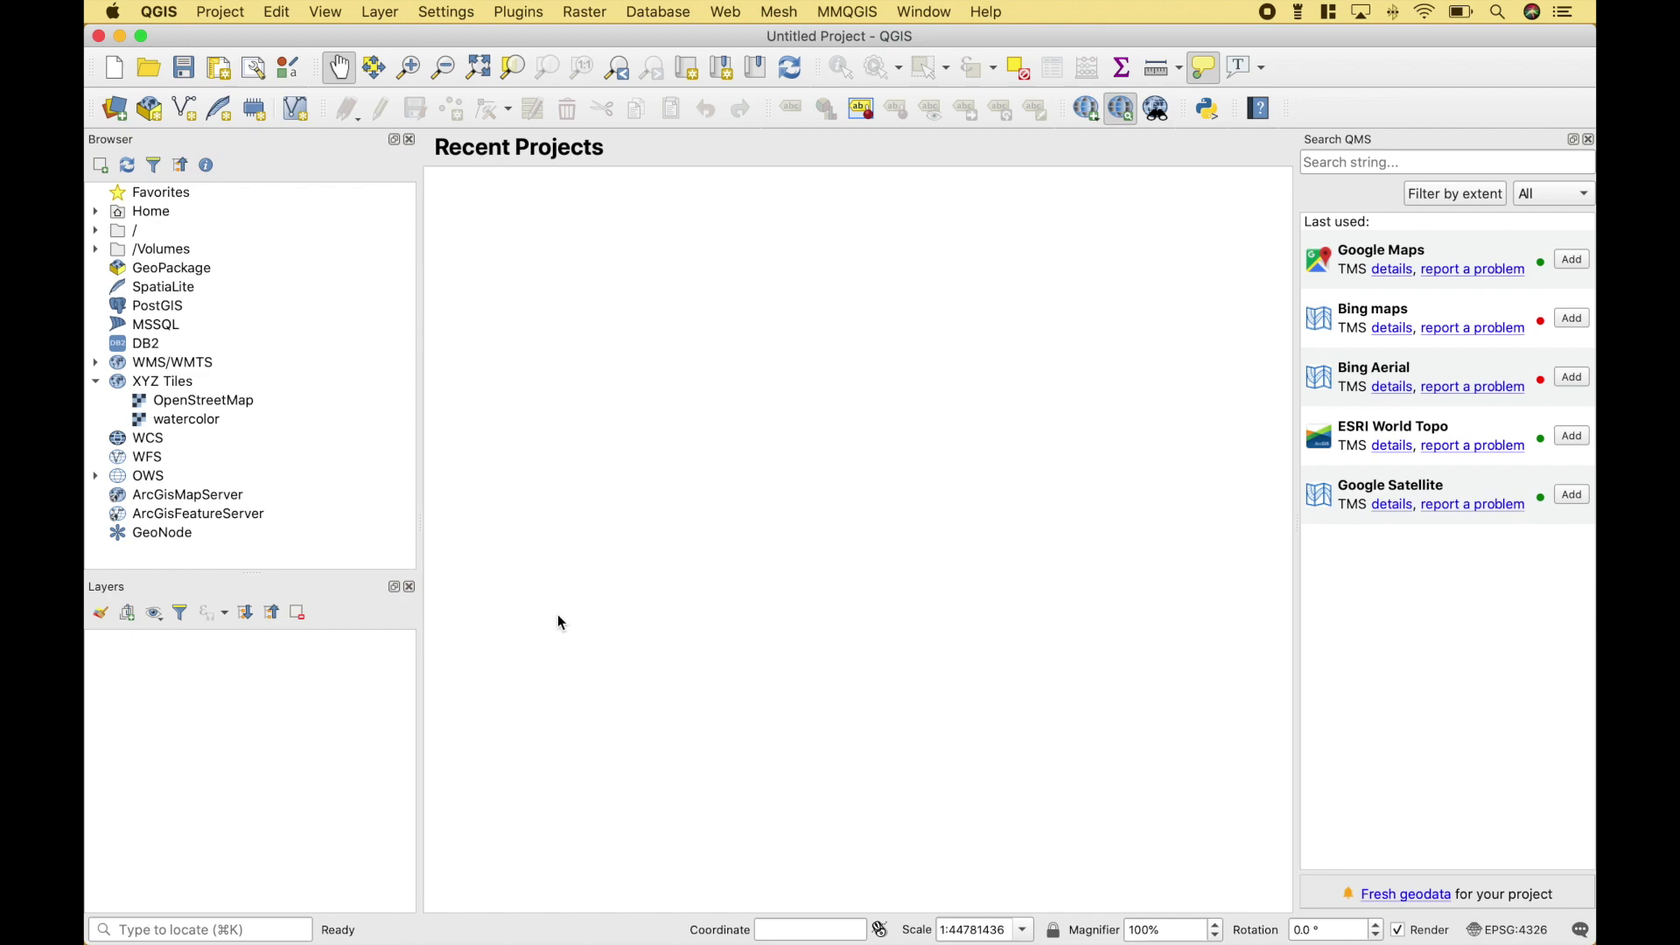
double_click(236, 398)
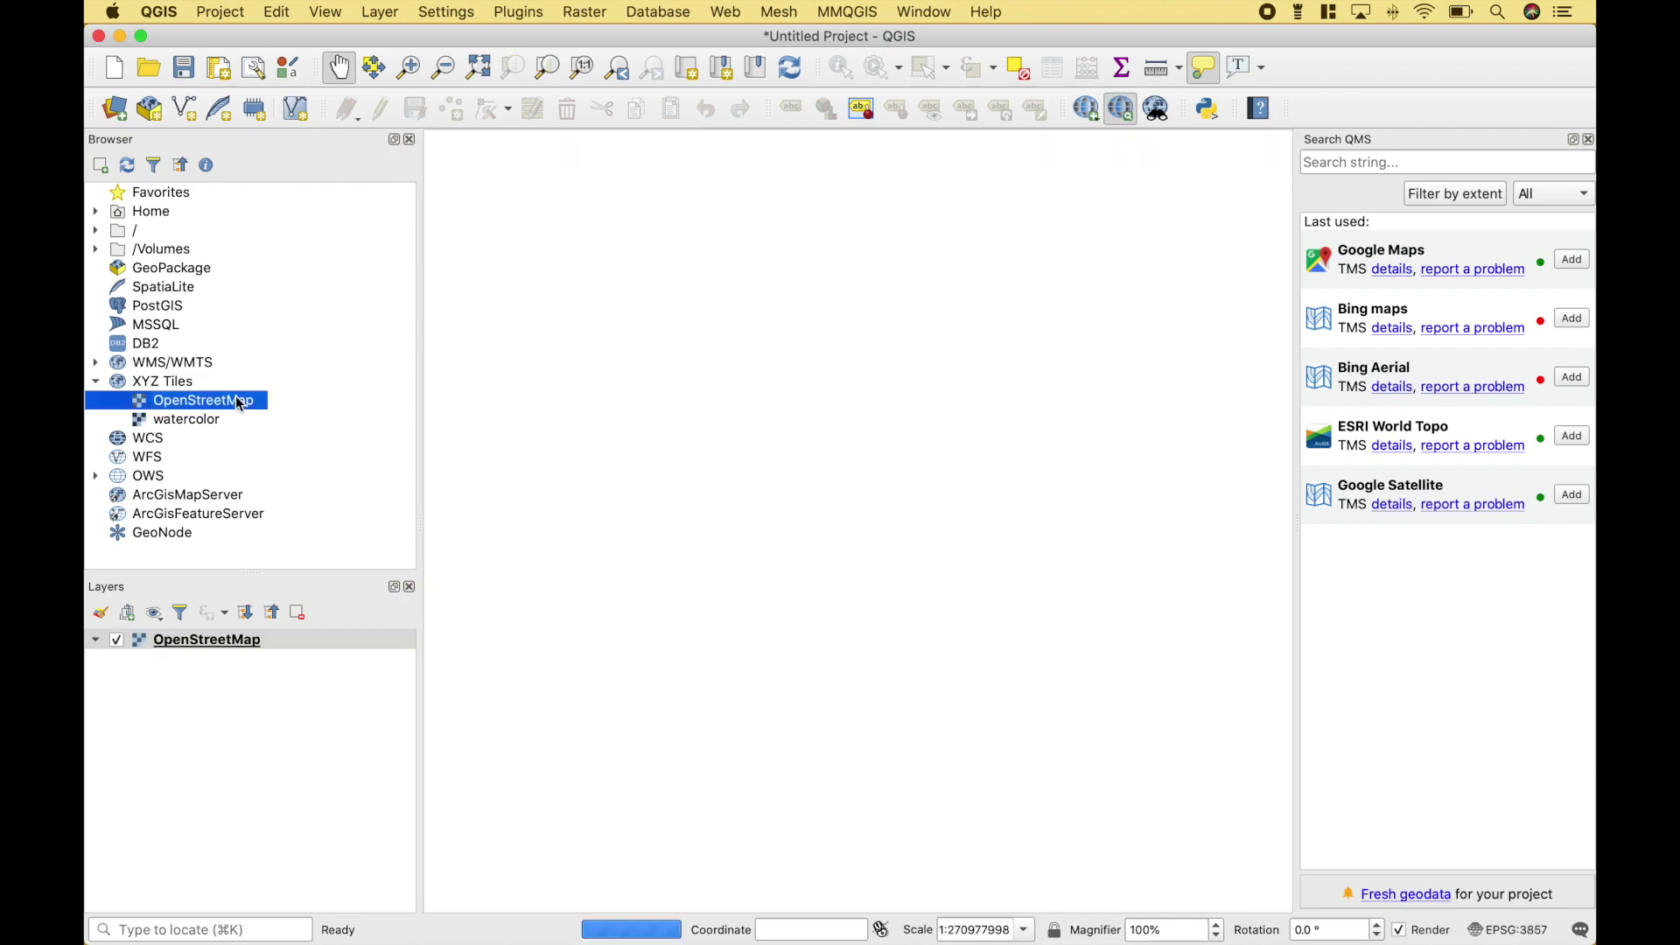
Load 'lat lon locations layer.shp' from the map folder into the project.
key("super+alt+Left")
double_click(1506, 116)
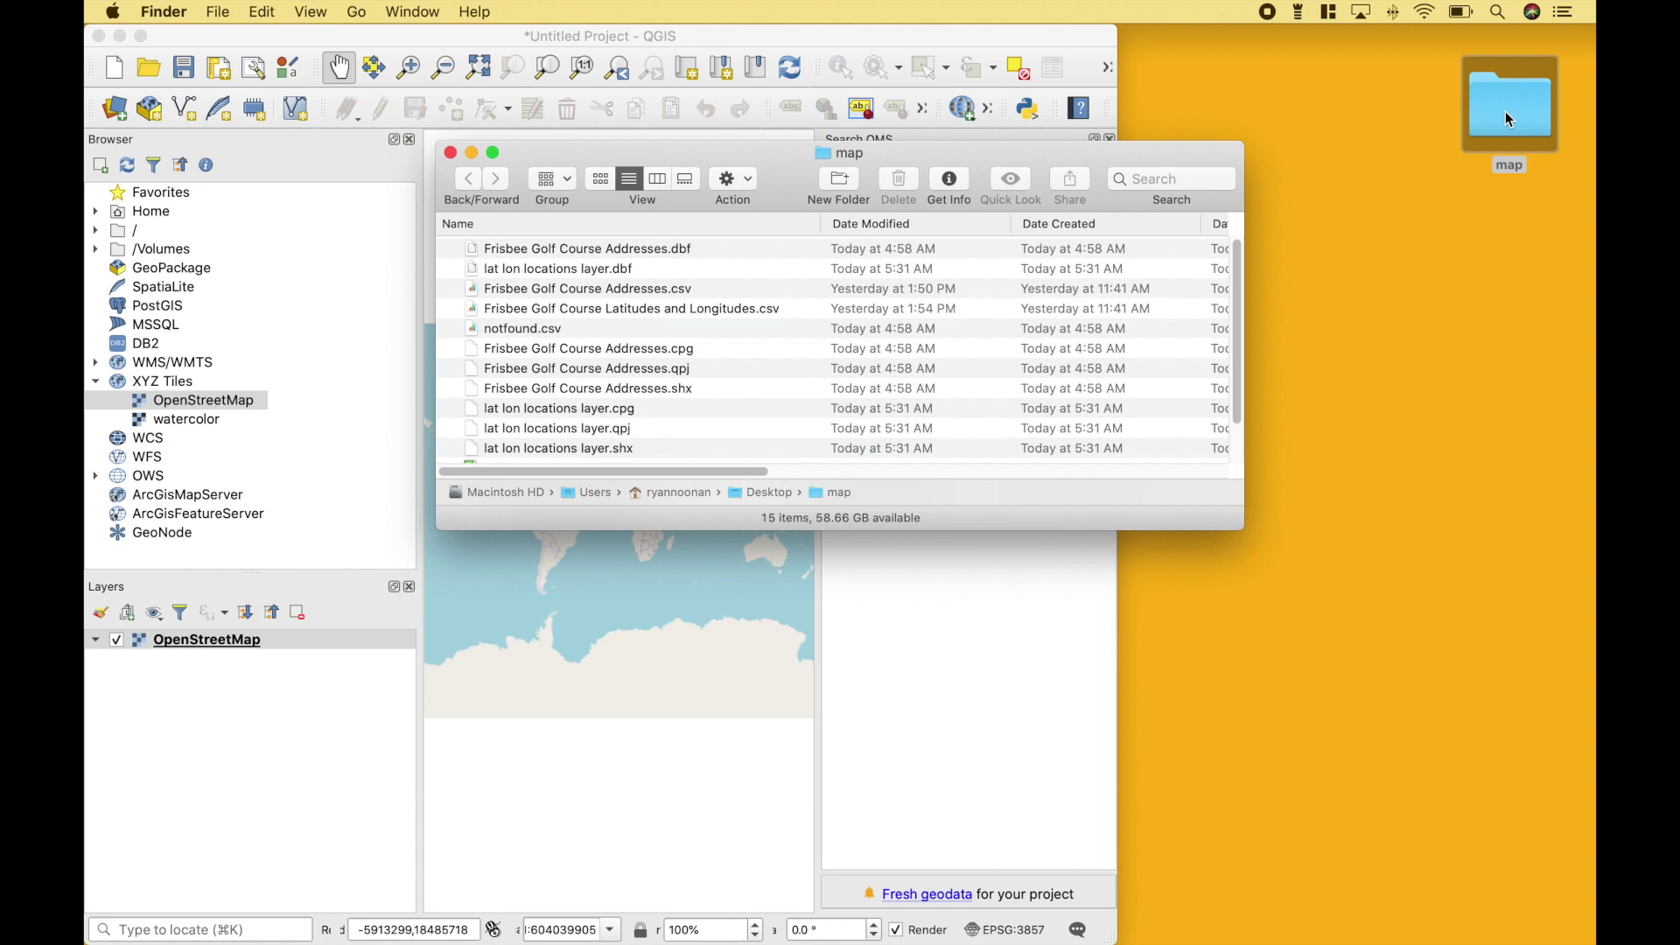
scroll(725, 364, "down", 3)
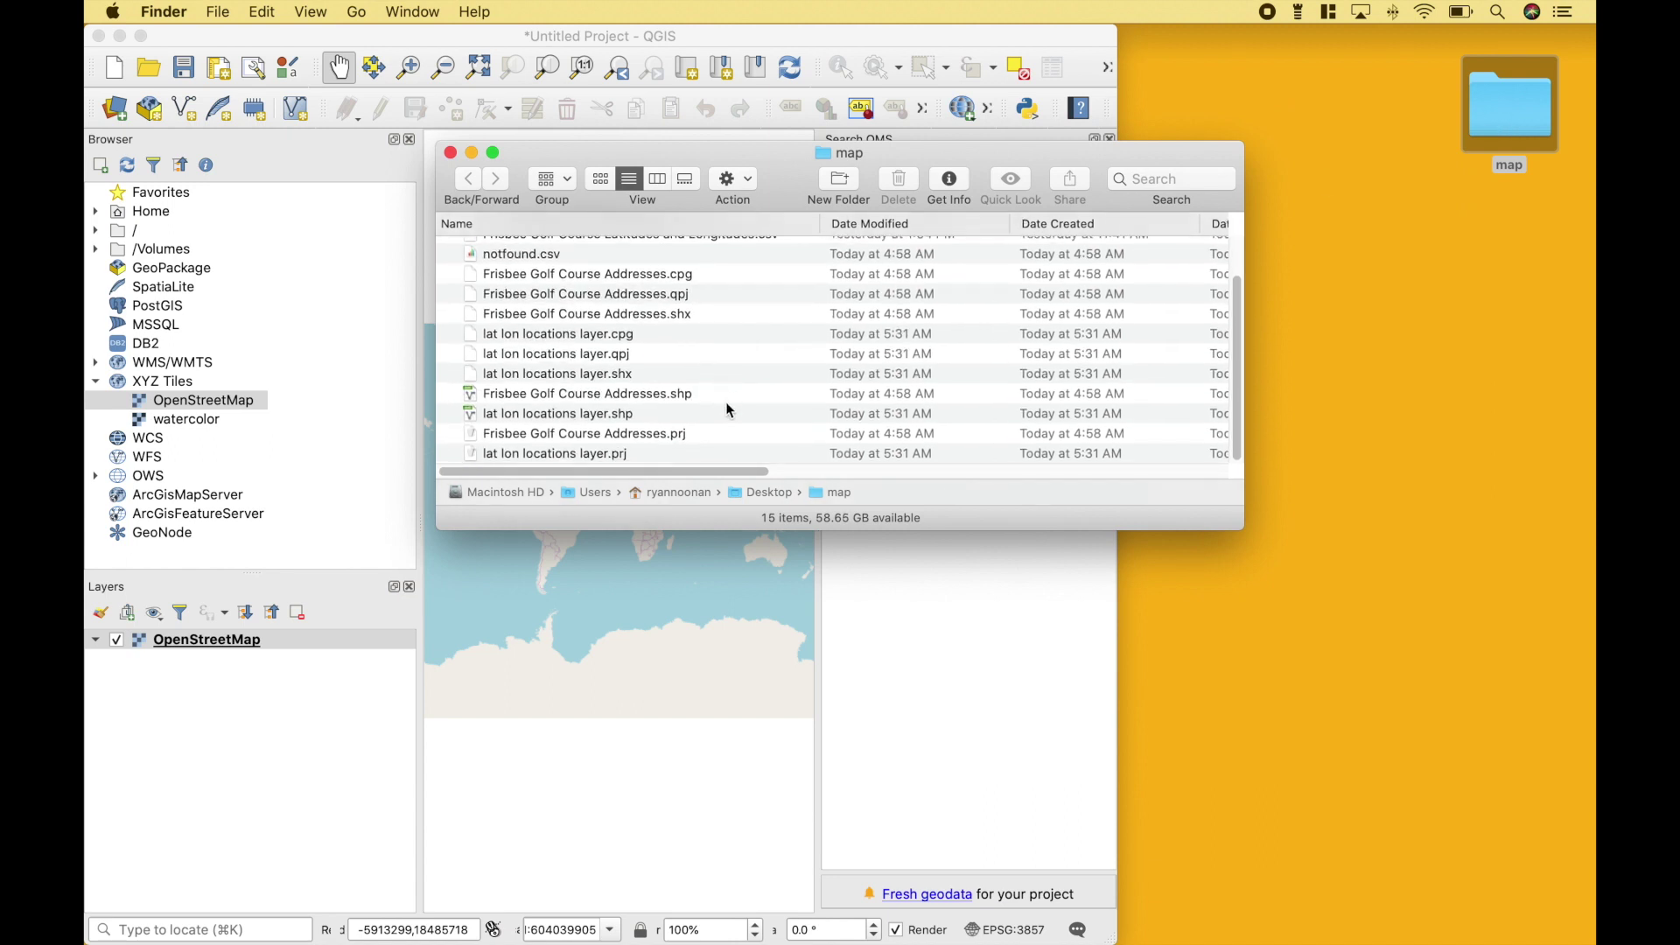
left_click_drag(647, 413, 278, 736)
left_click(450, 152)
double_click(481, 35)
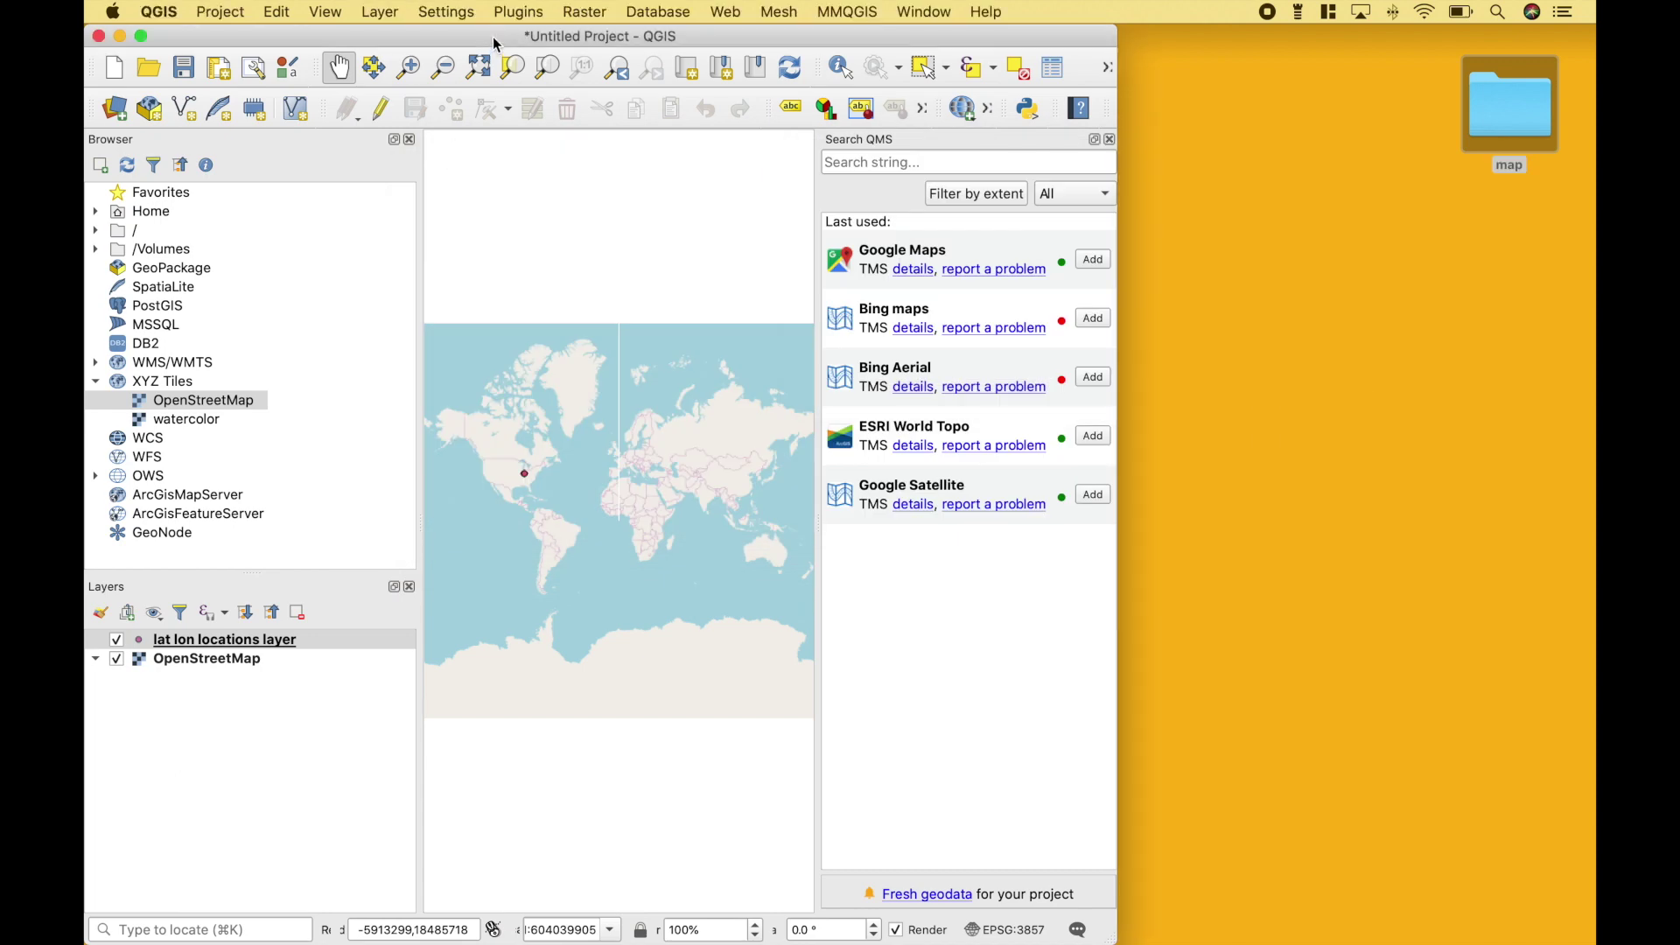
Style the lat lon locations layer markers at size 12 in green.
double_click(333, 642)
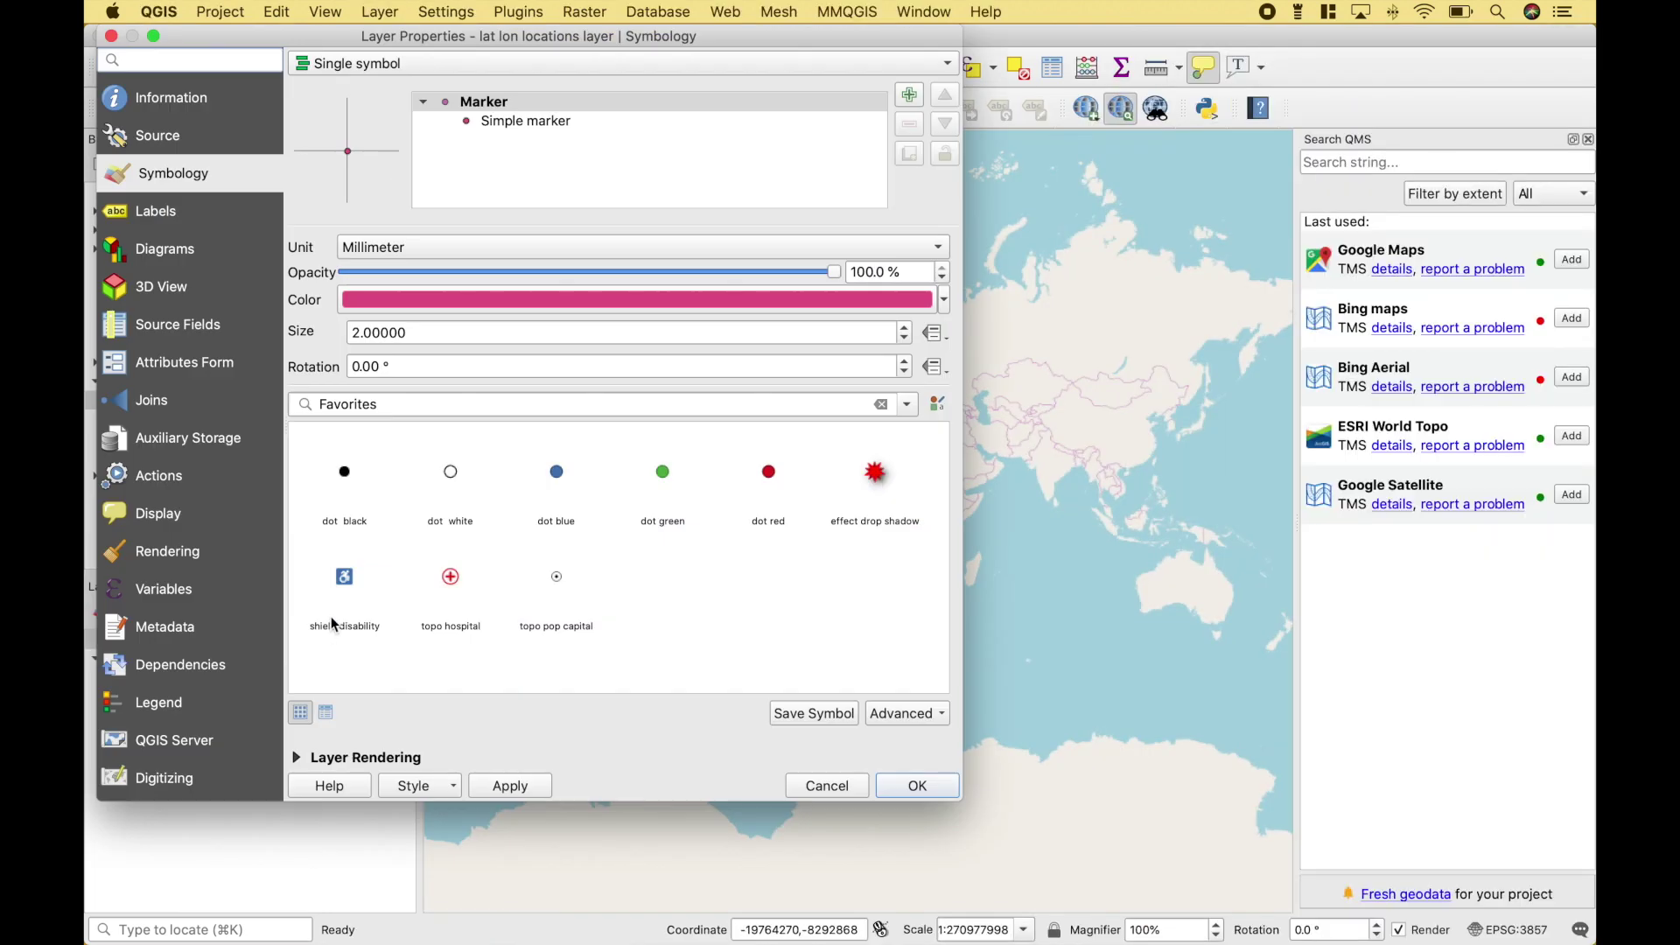
left_click(351, 335)
type("1")
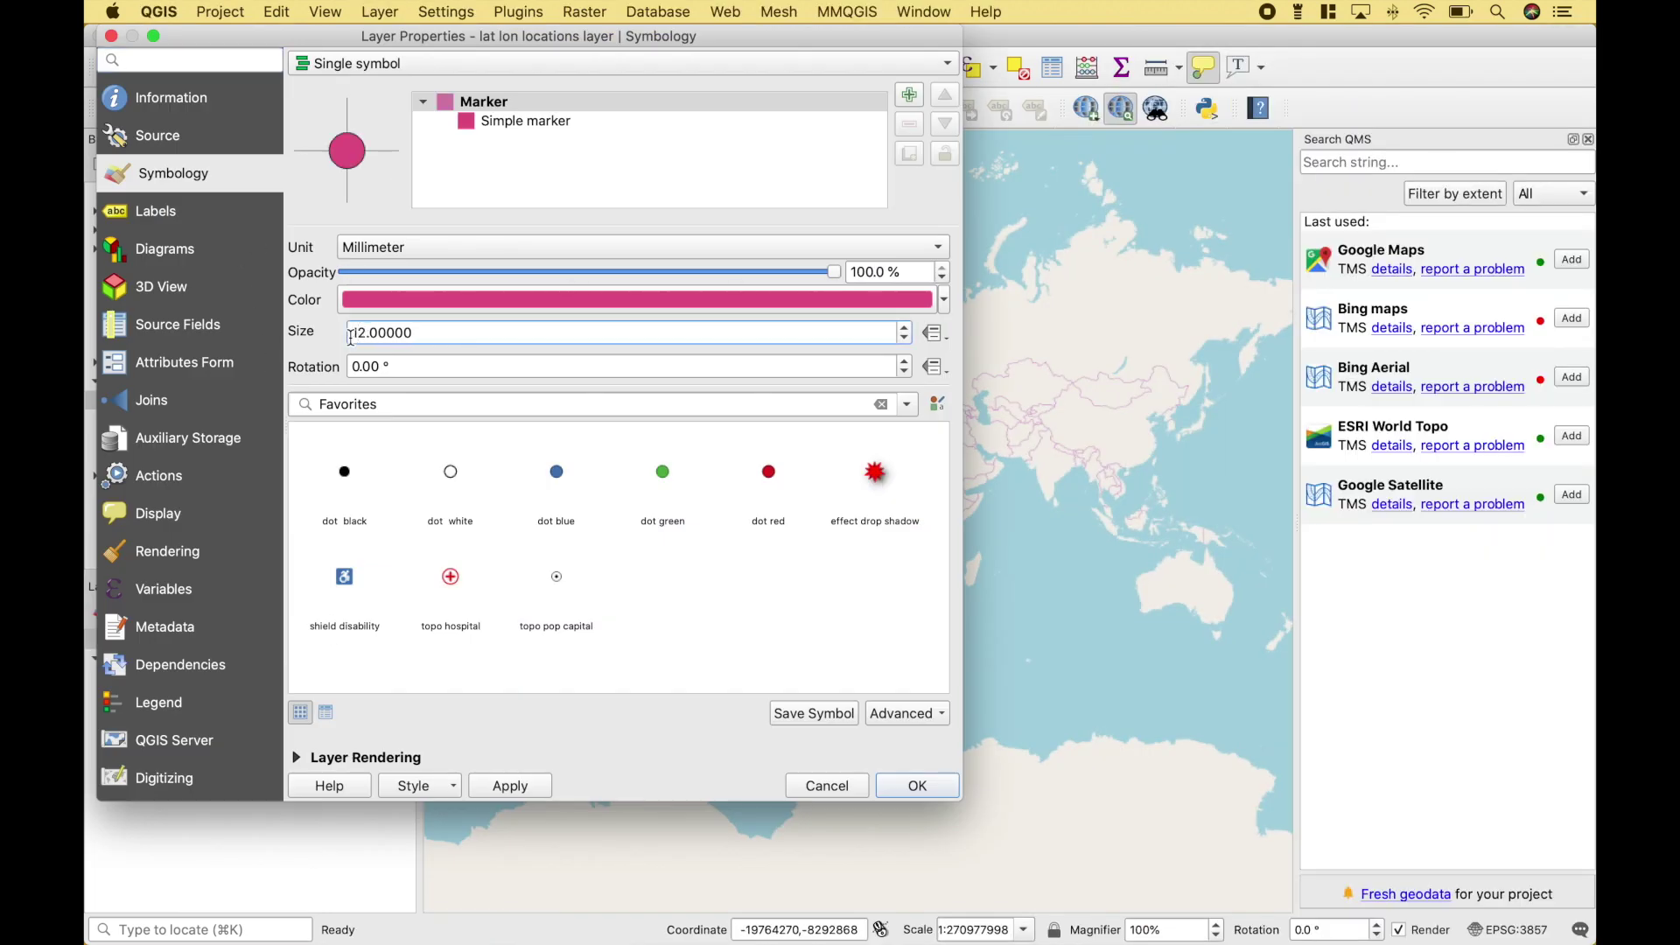
left_click(944, 299)
left_click(450, 611)
left_click(508, 792)
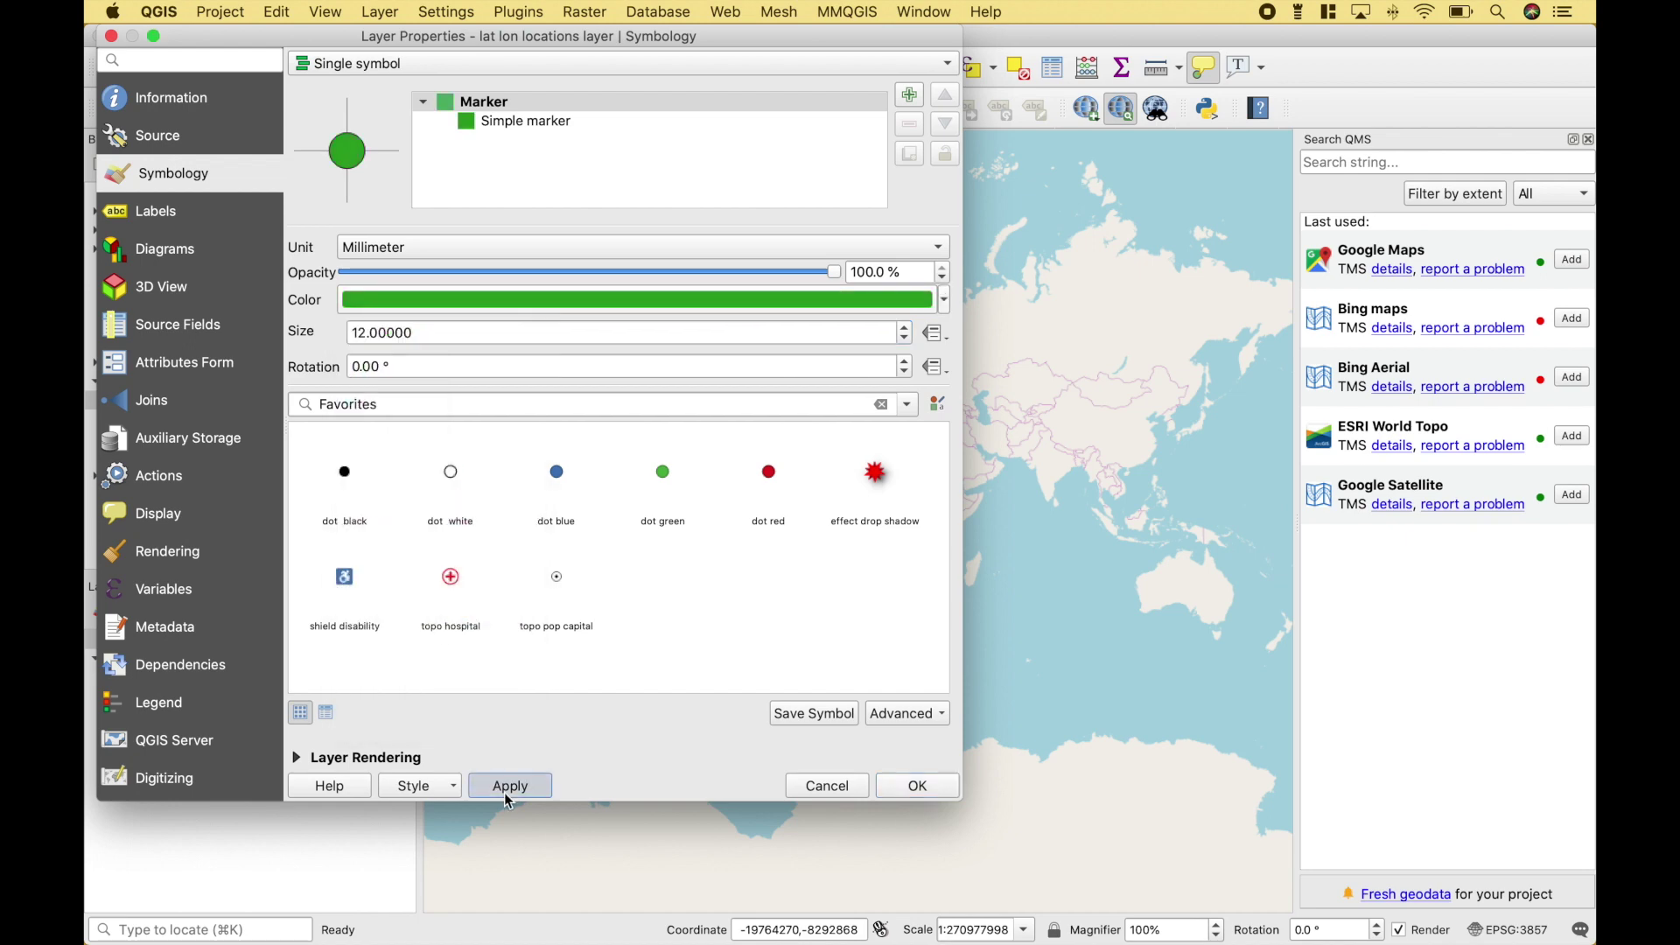
key("Return")
Zoom to the layer, then zoom out to show all Indianapolis-area courses.
left_click(547, 68)
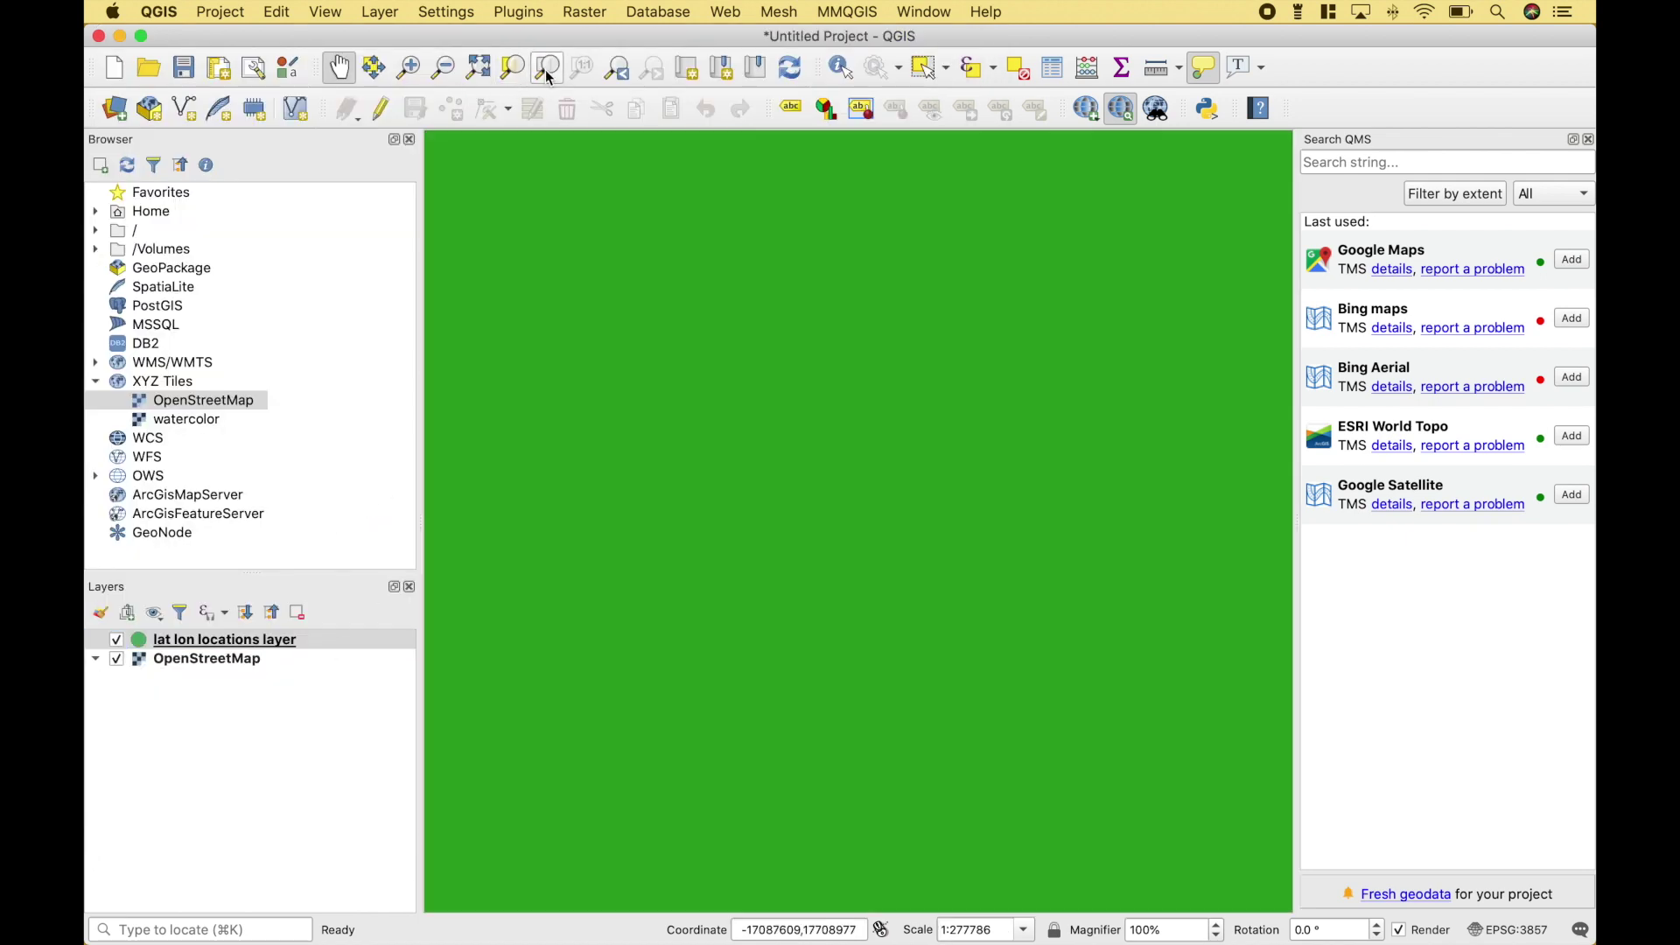
left_click(444, 68)
left_click(799, 571)
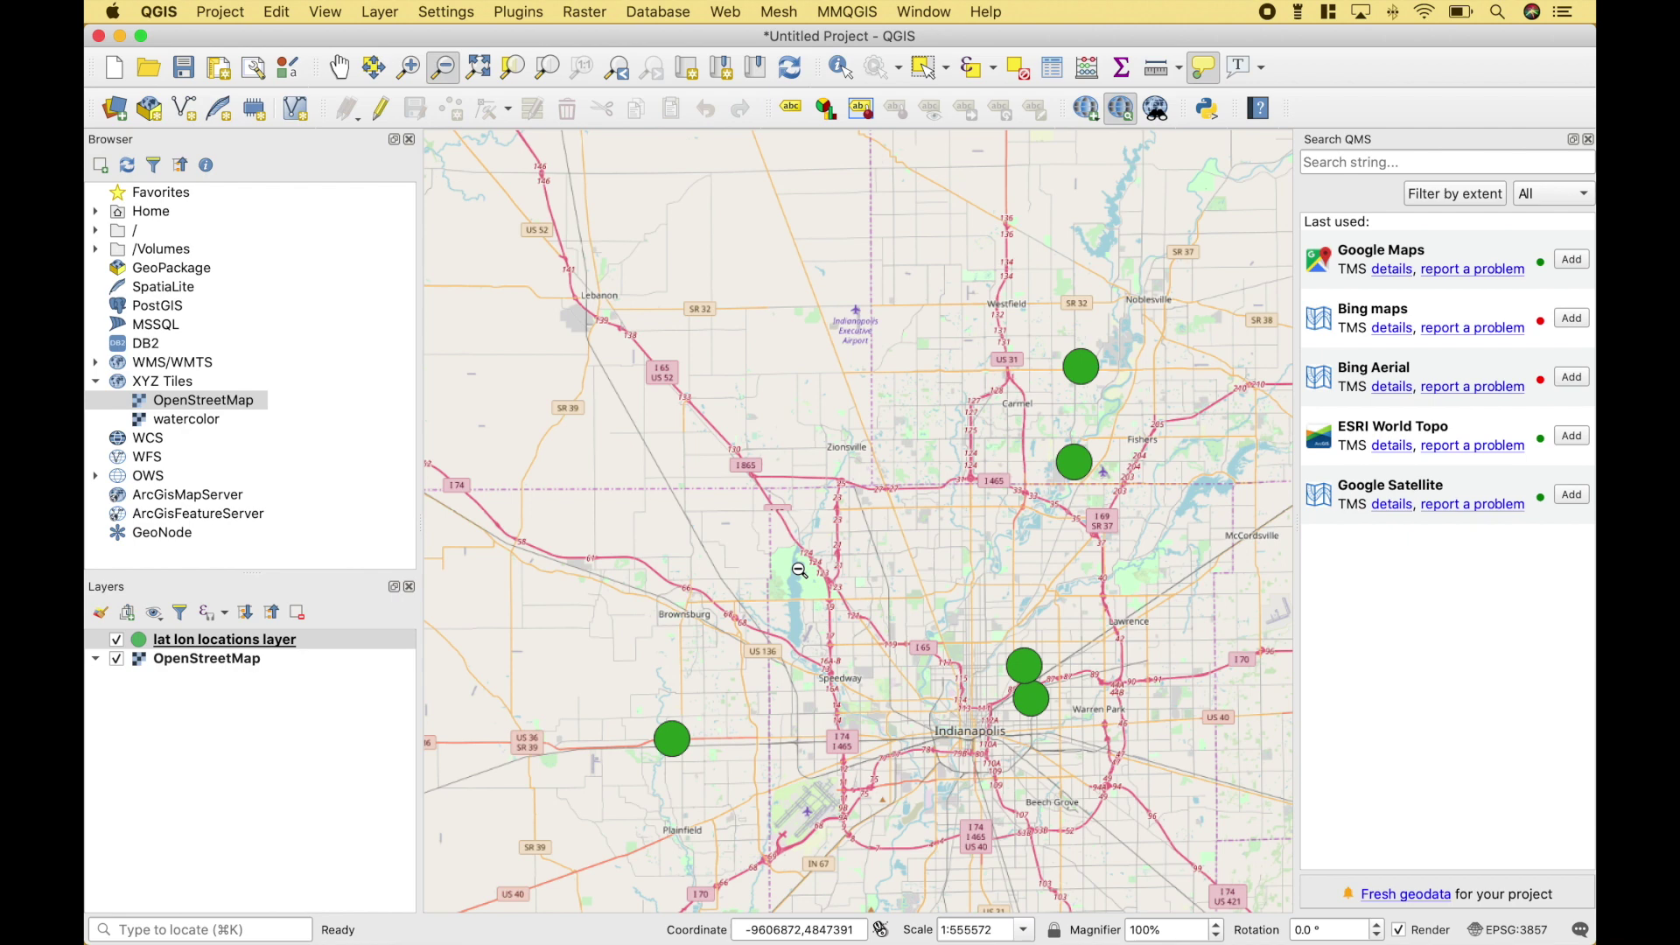